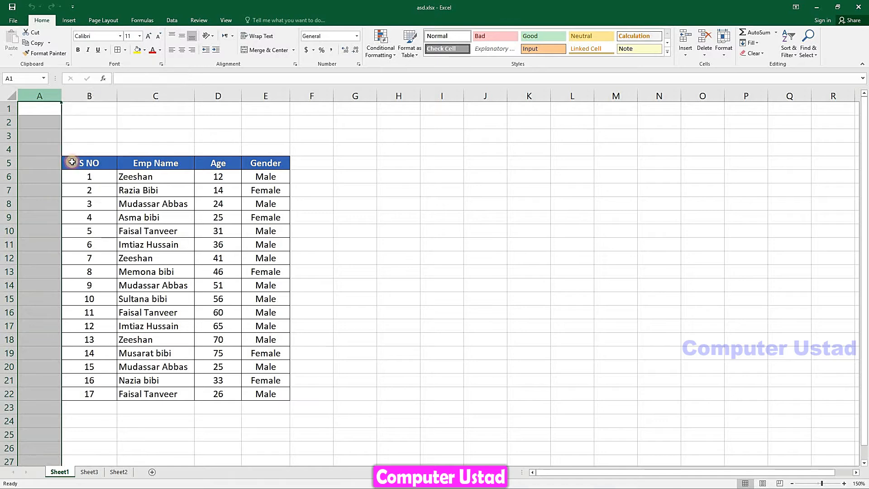
Insert blank columns at B and C so the employee records shift right to columns F–I
right_click(78, 94)
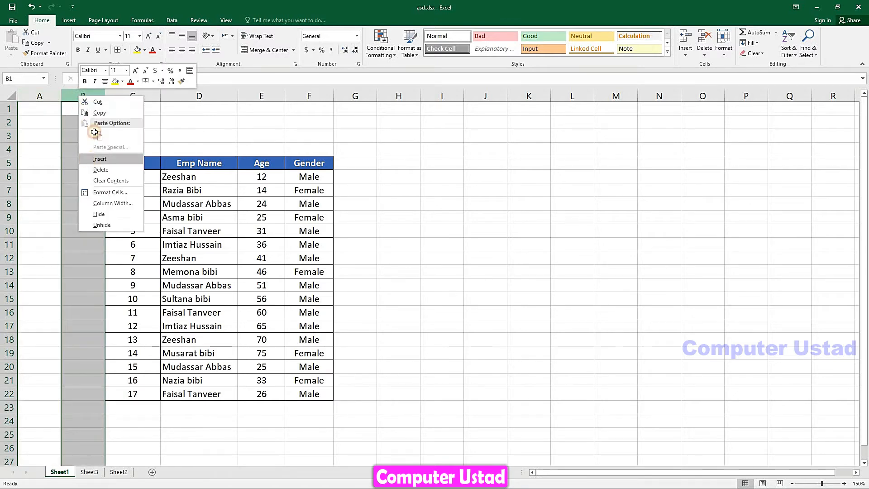
click(88, 159)
right_click(96, 94)
click(115, 160)
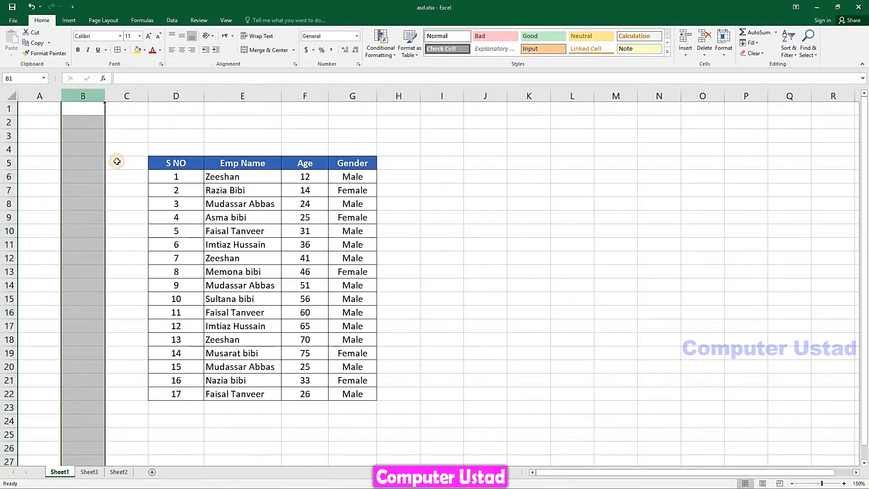
right_click(136, 97)
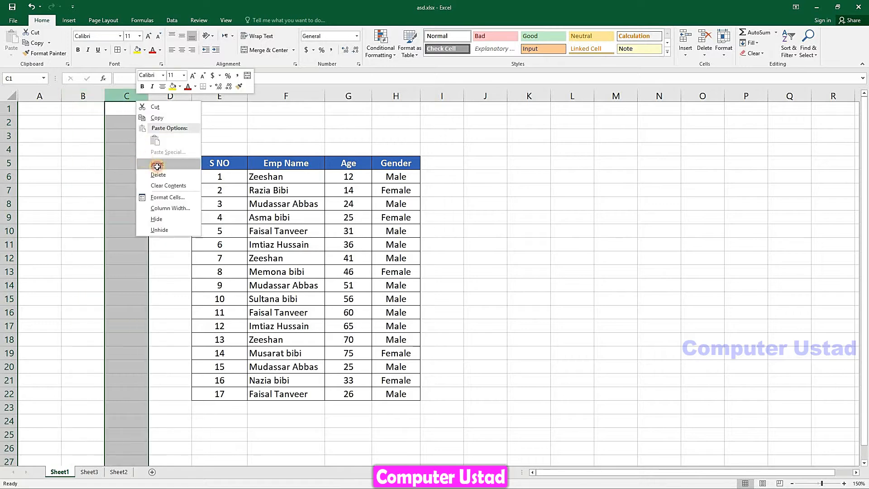
click(154, 163)
click(307, 217)
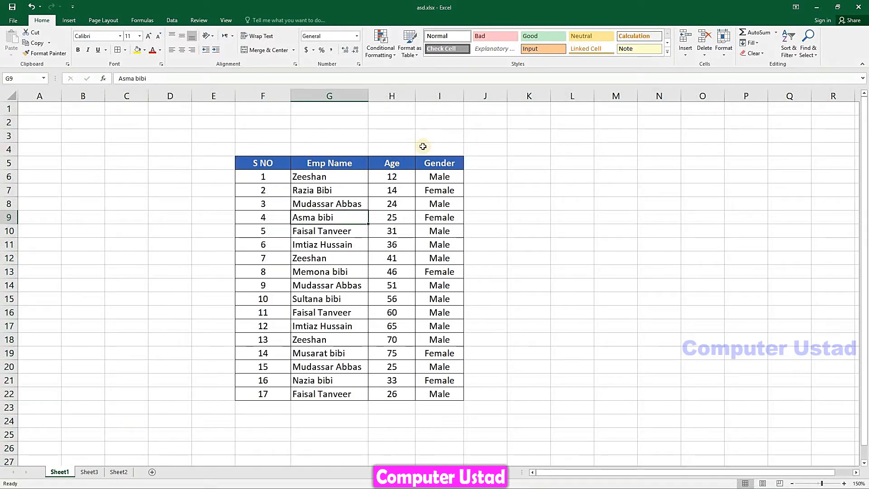
click(724, 45)
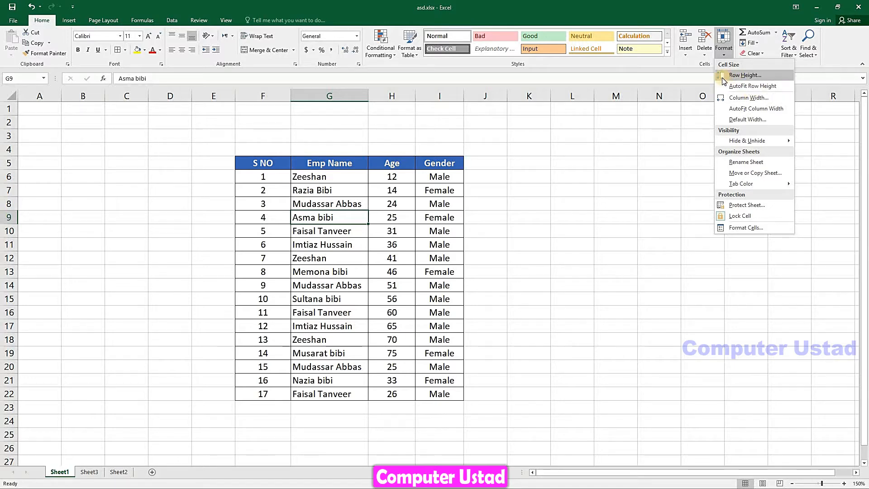
Double row 6's height and middle-align the first record (1, Zeeshan, 12, Male) in F6:I6
click(284, 186)
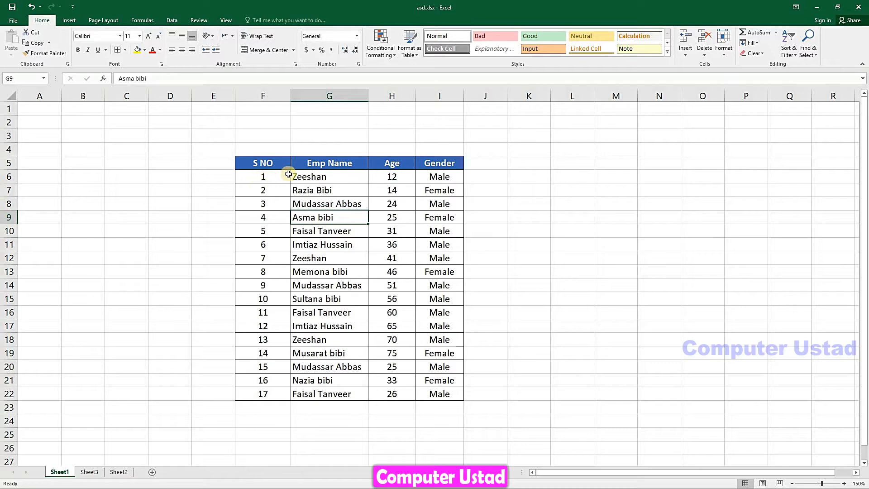
click(274, 176)
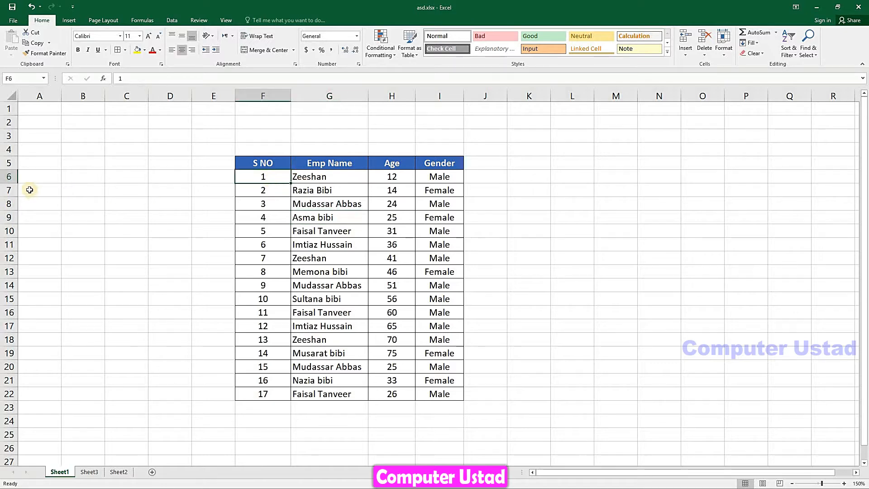
drag(17, 183, 18, 200)
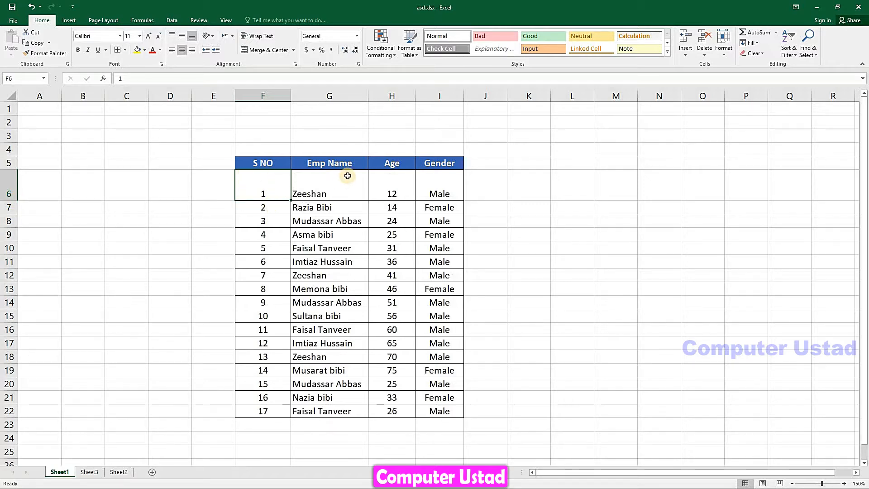
shift+click(441, 186)
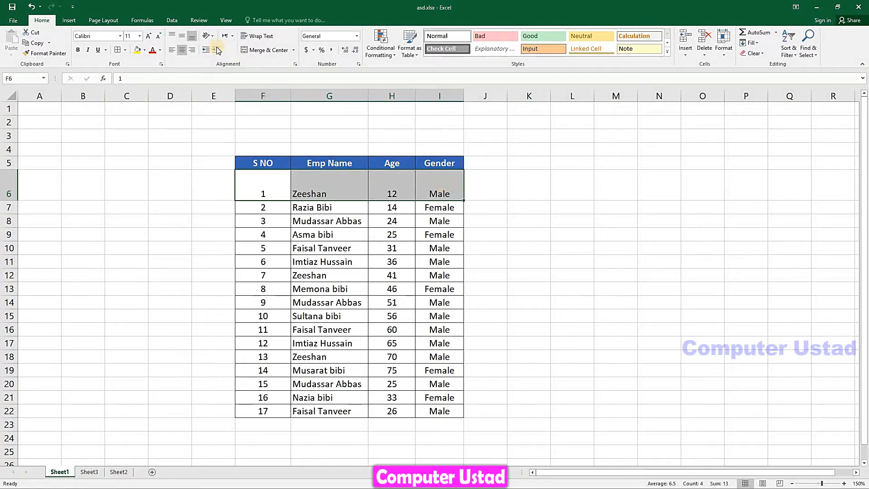
click(181, 35)
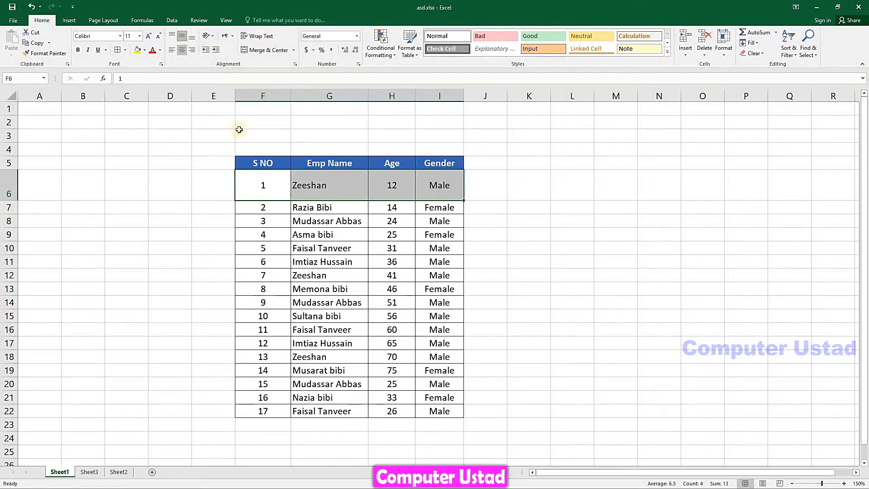
click(356, 189)
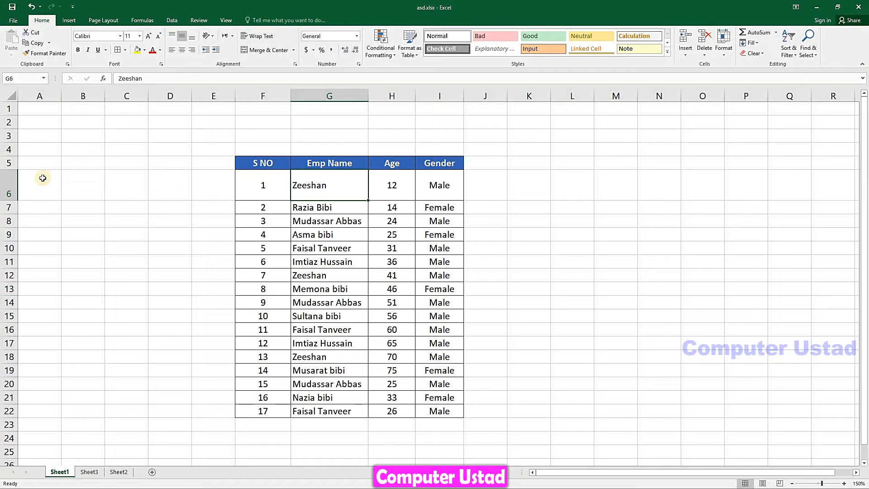
click(11, 181)
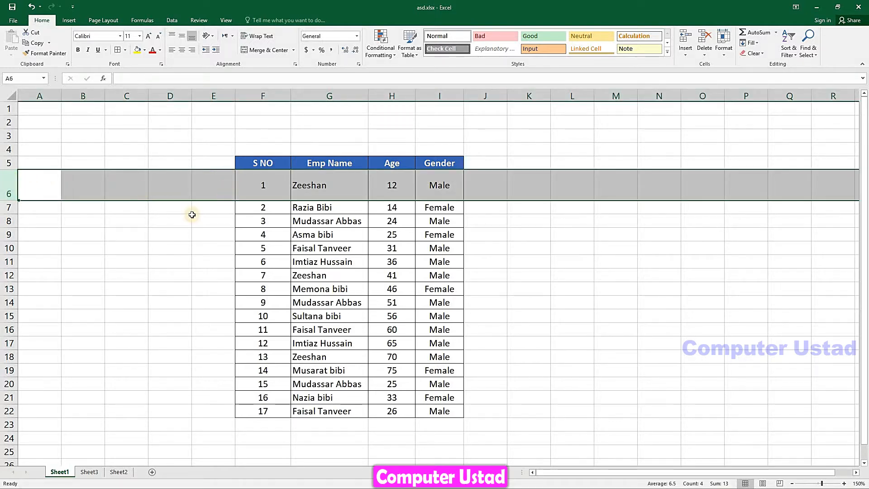
Stretch rows 7, 8 and 9 so each is taller than the row above it
drag(17, 214, 16, 292)
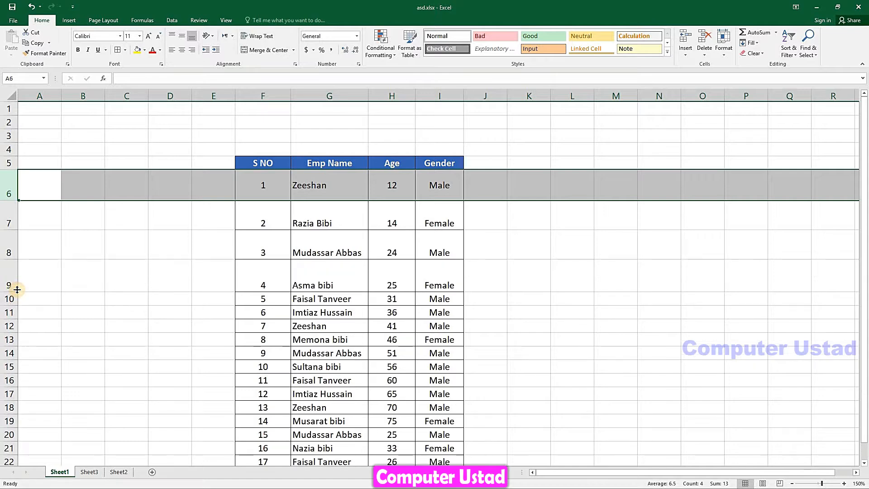
click(316, 215)
drag(866, 204, 866, 234)
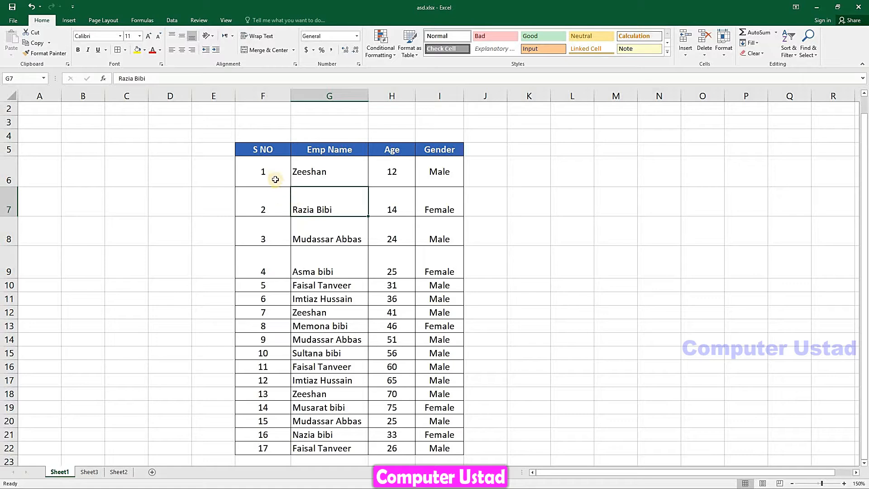
drag(276, 177, 333, 251)
click(283, 329)
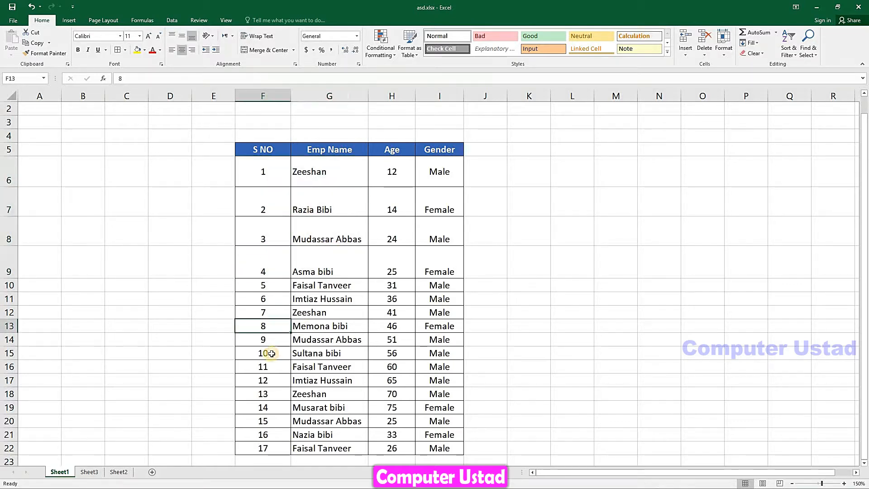
drag(272, 354, 445, 421)
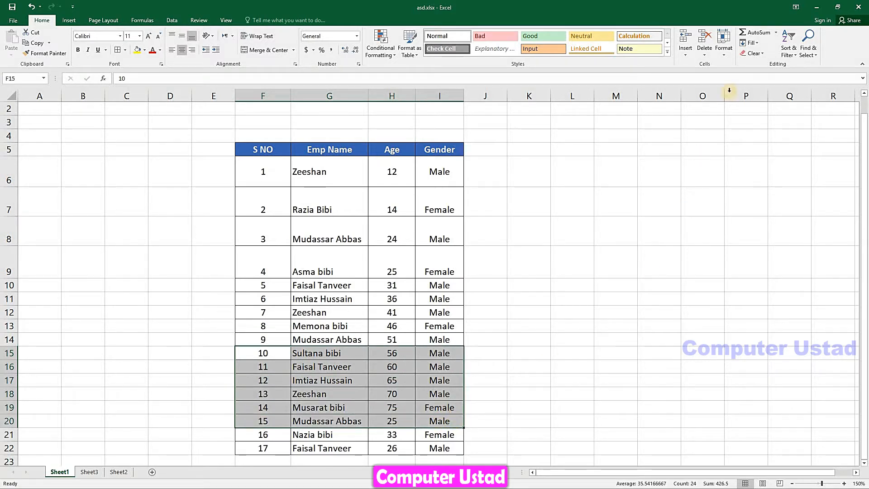
Apply a larger uniform Row Height to the records in rows 15–20
click(724, 58)
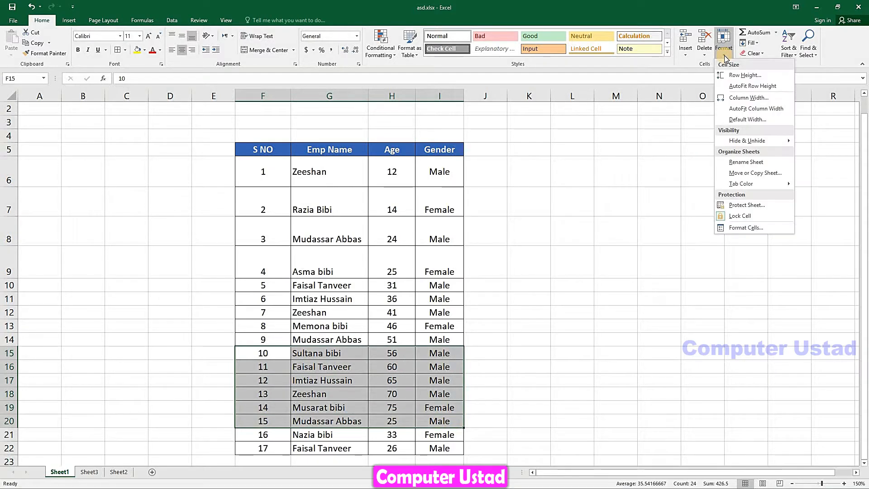
click(740, 75)
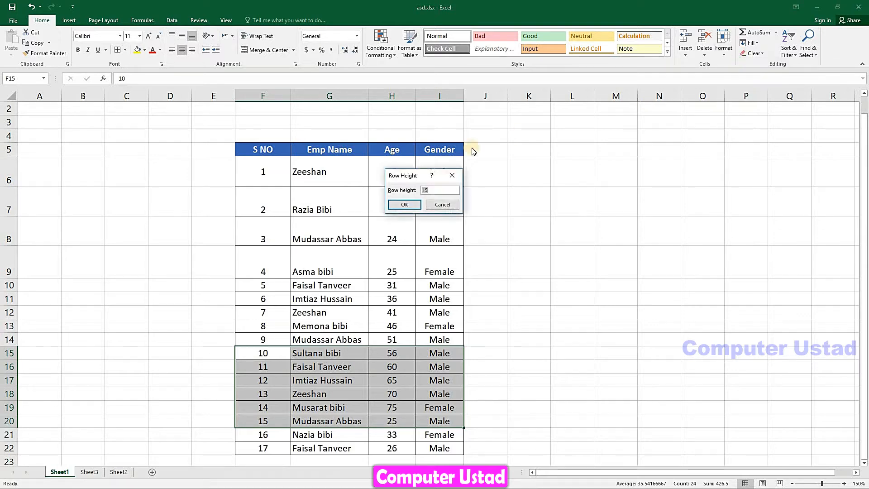
drag(415, 172, 529, 146)
click(545, 165)
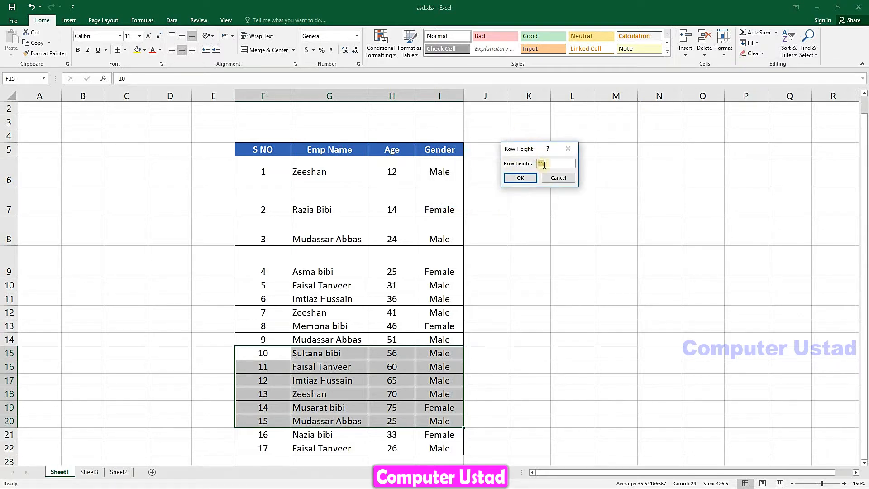
click(551, 163)
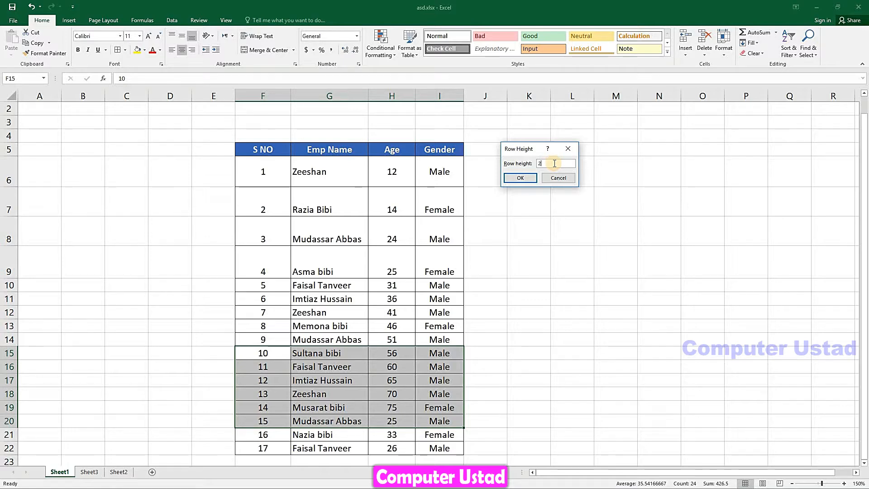
click(518, 177)
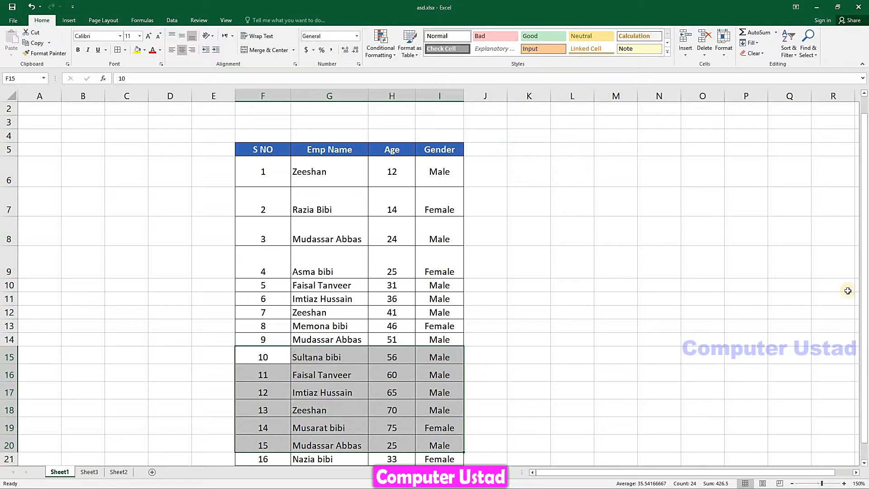
drag(866, 287, 865, 322)
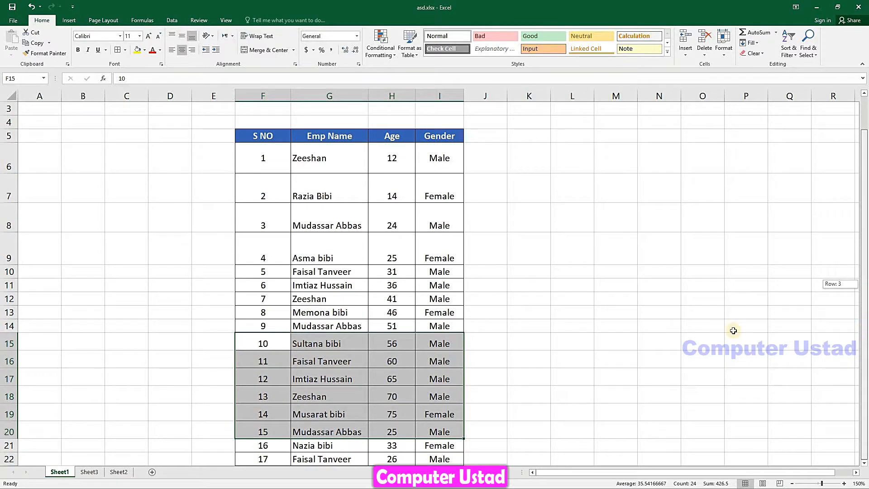
drag(733, 331, 733, 330)
click(863, 465)
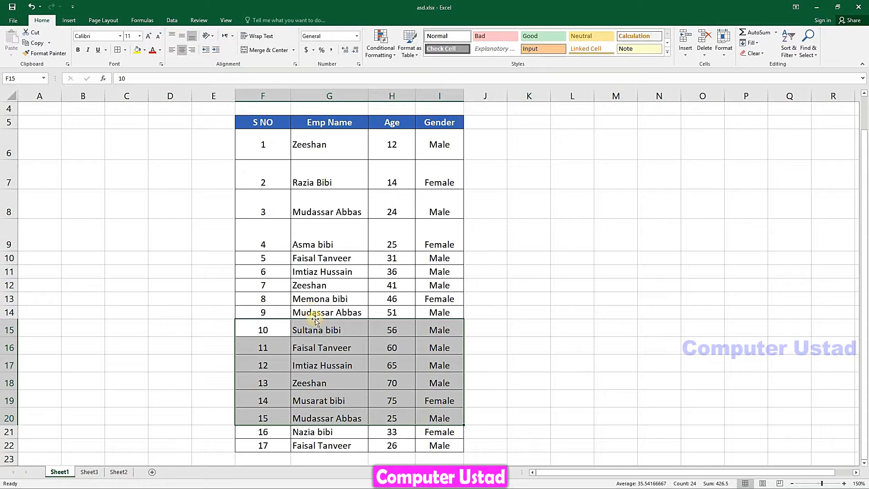
Select the whole body of the employee table's records
click(318, 337)
click(278, 332)
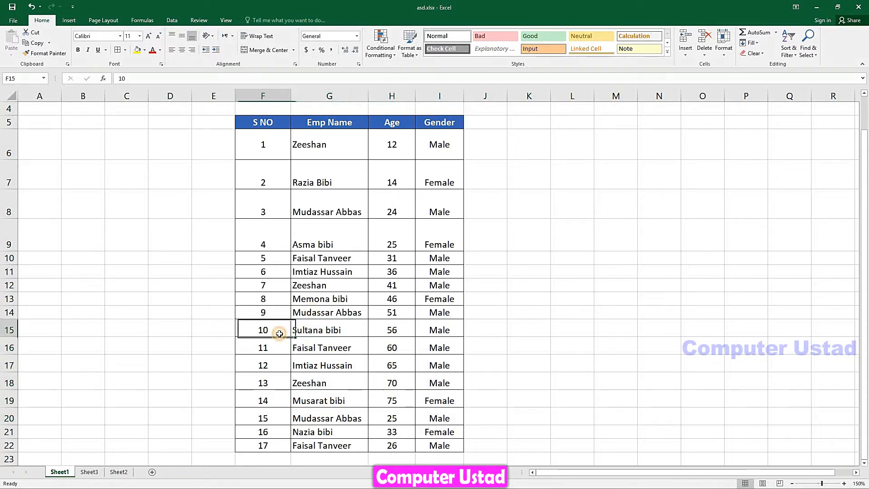
drag(281, 330, 392, 401)
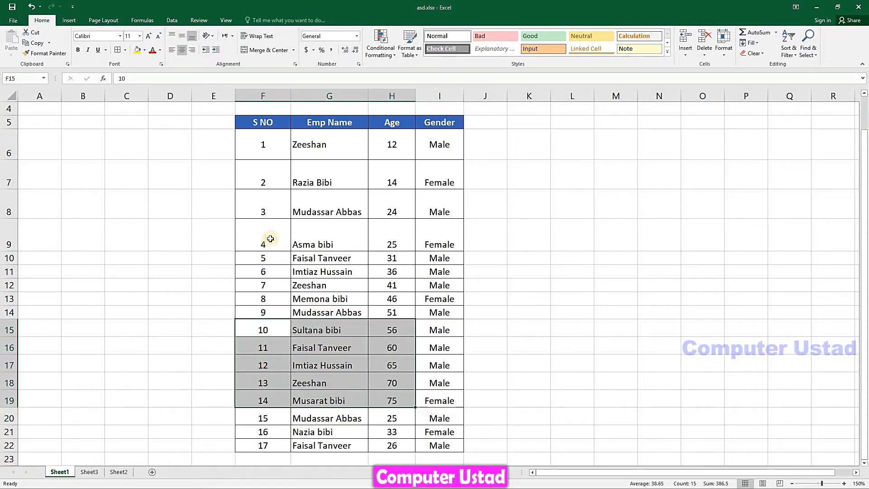
drag(263, 142, 439, 446)
Set the table records' Row Height to 30, then reduce it to 10
click(724, 45)
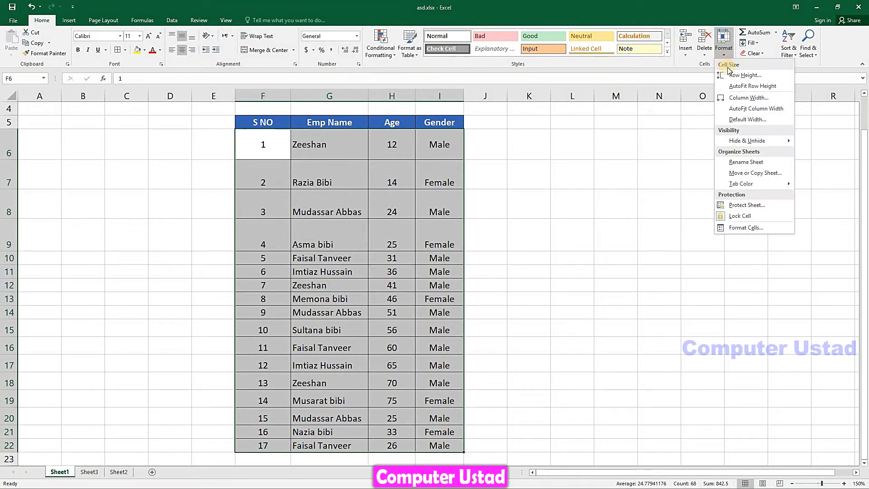
click(737, 76)
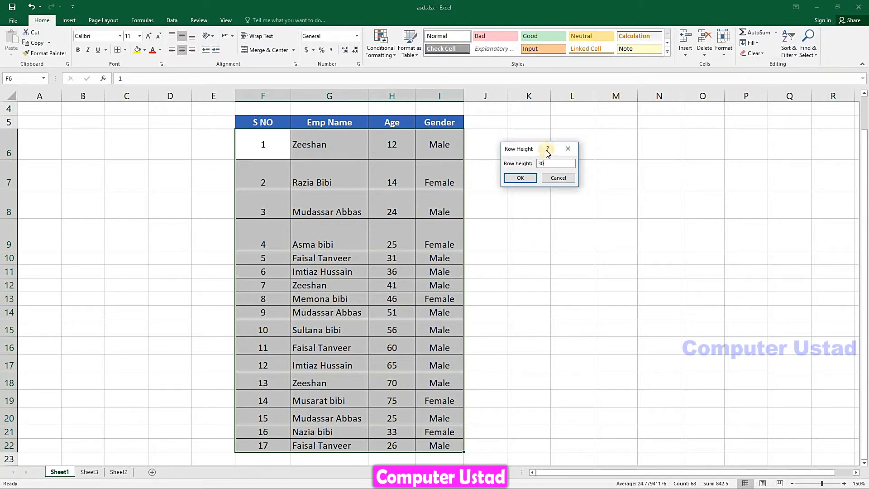
click(521, 178)
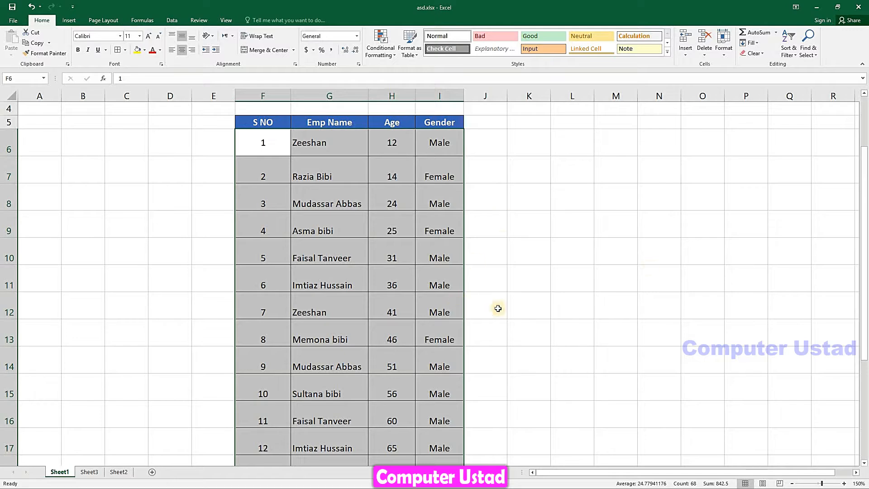
mouse_move(865, 206)
mouse_down()
mouse_move(866, 337)
mouse_move(866, 222)
mouse_up()
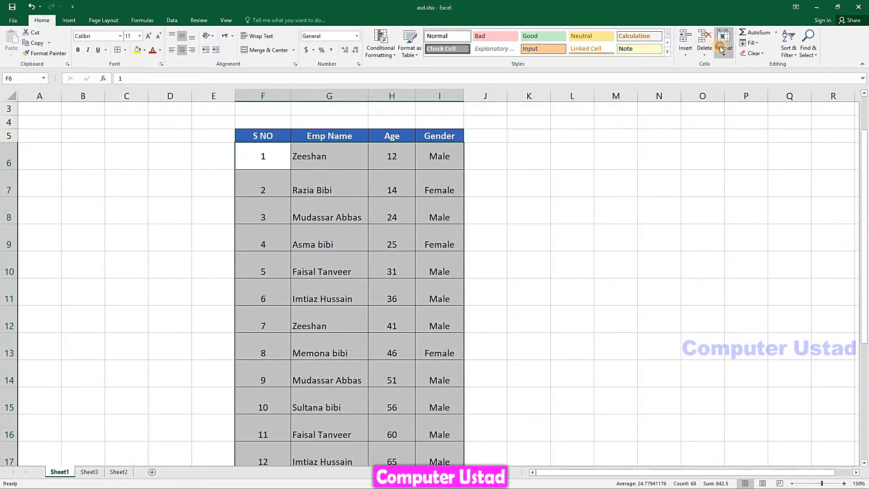
click(724, 45)
click(743, 72)
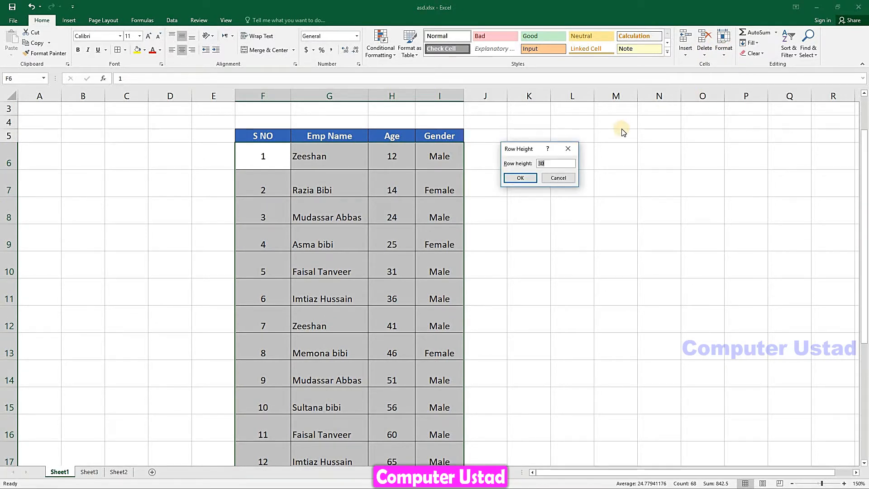
text(10)
click(514, 179)
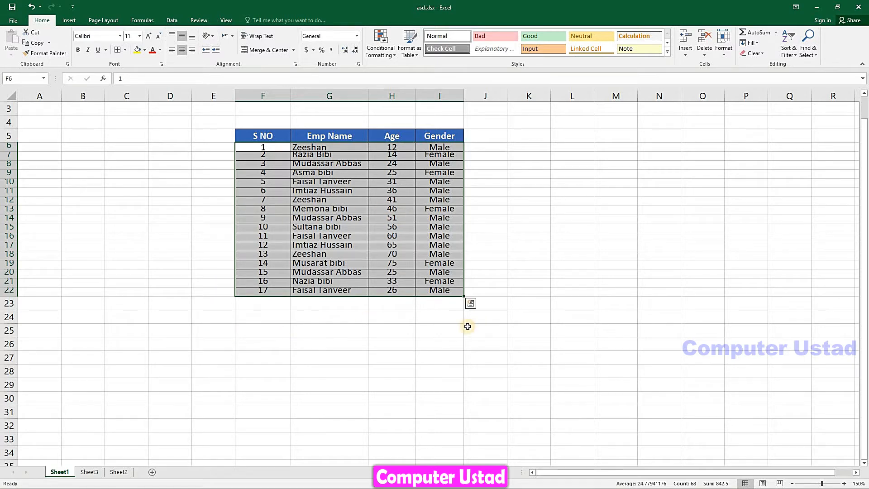
Reselect the employee table cells after clicking an empty cell
click(389, 326)
click(273, 326)
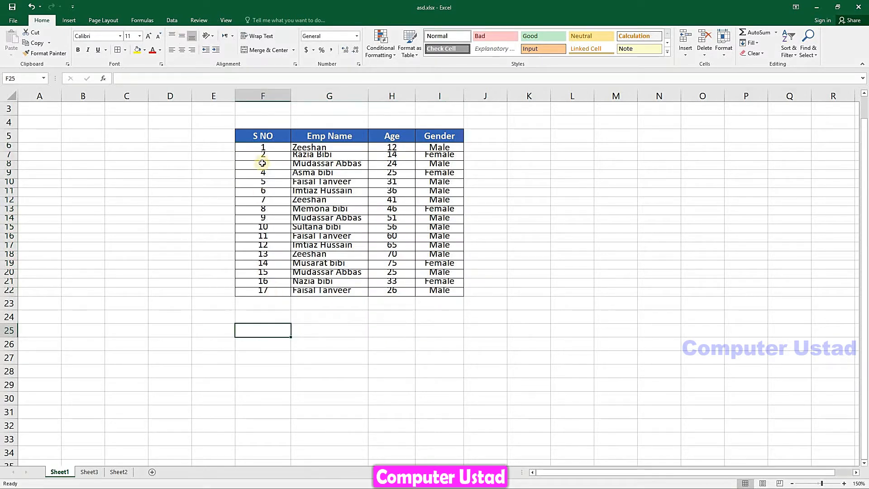
drag(261, 151, 442, 291)
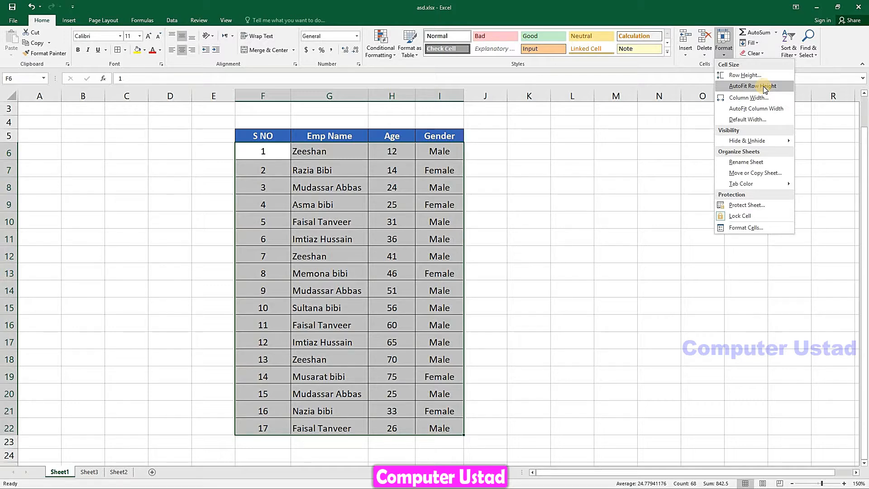
AutoFit the table's row heights, then drag rows 14, 10, 8 and 6 taller
click(765, 86)
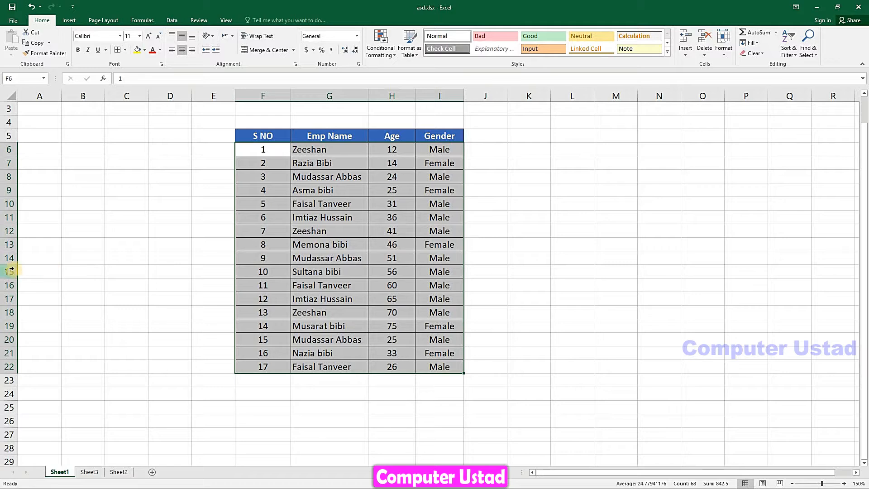
drag(13, 265, 14, 277)
drag(10, 245, 11, 253)
drag(11, 210, 11, 221)
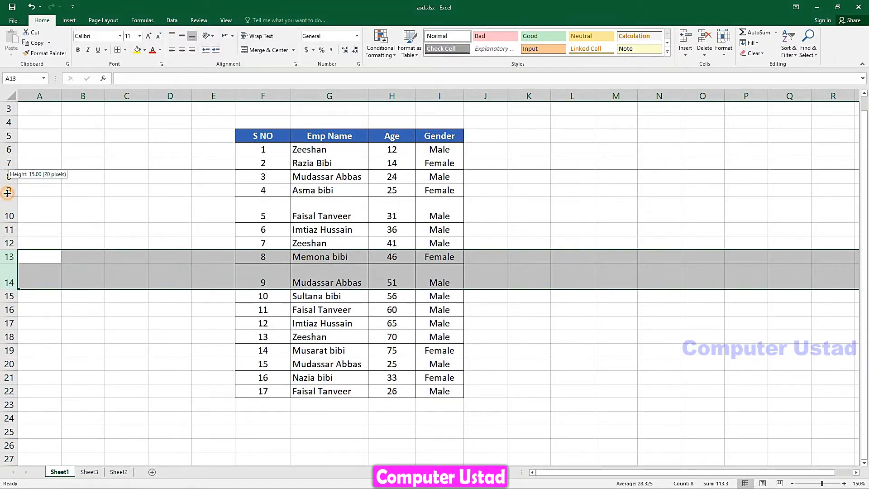
drag(8, 184, 6, 192)
drag(14, 154, 14, 163)
Make rows 18 and 21 taller, squeeze row 16, and reselect F6:I22
click(14, 355)
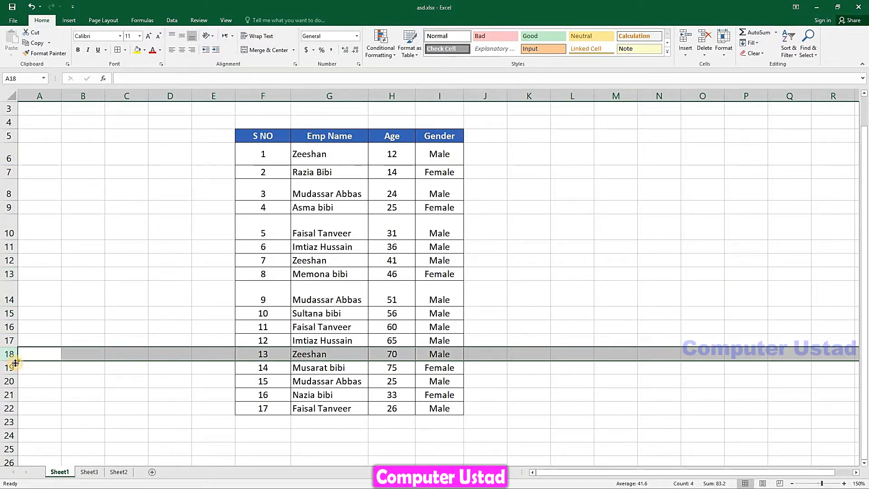
drag(15, 363, 14, 369)
drag(10, 408, 9, 416)
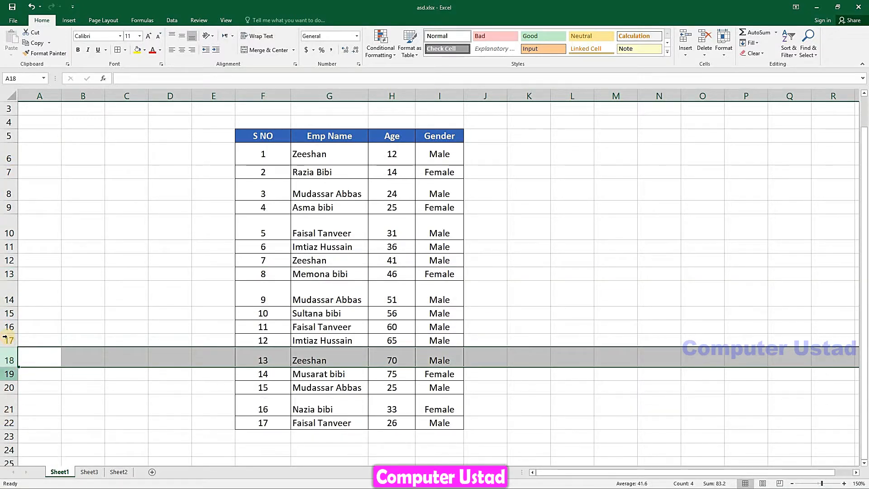
drag(9, 334, 10, 327)
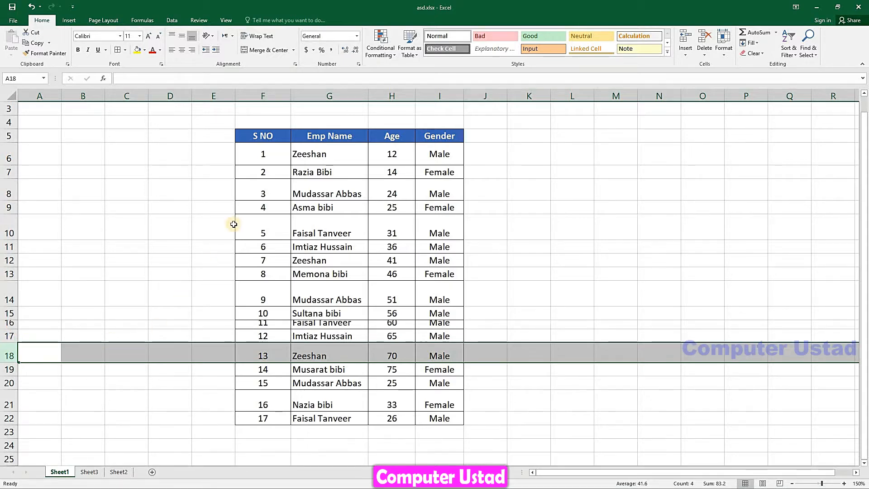
click(263, 152)
drag(346, 348, 427, 419)
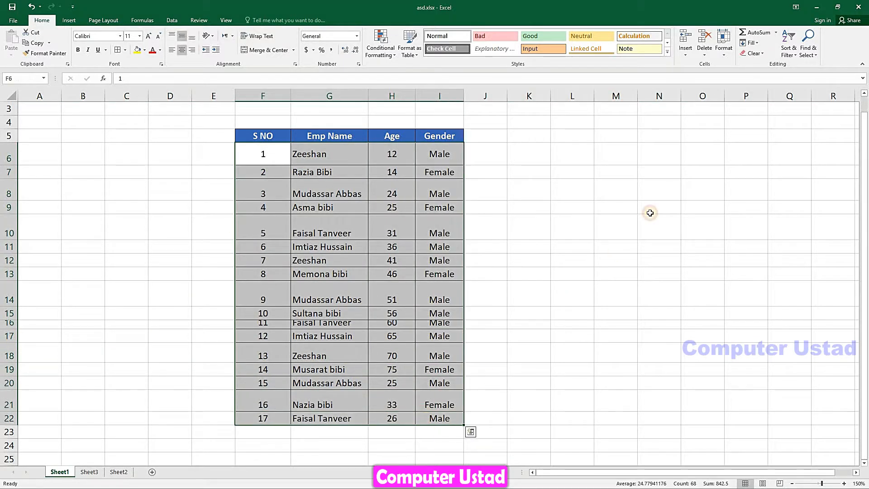
AutoFit all table rows back to one even height
click(724, 45)
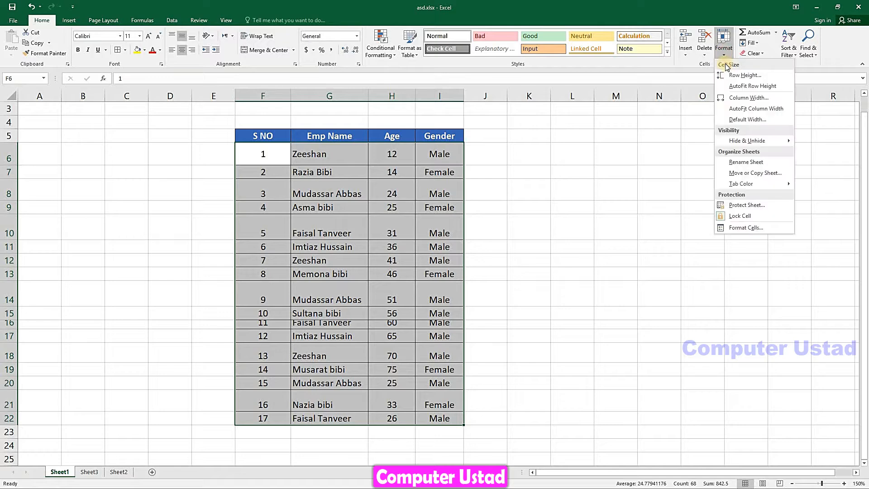
click(748, 86)
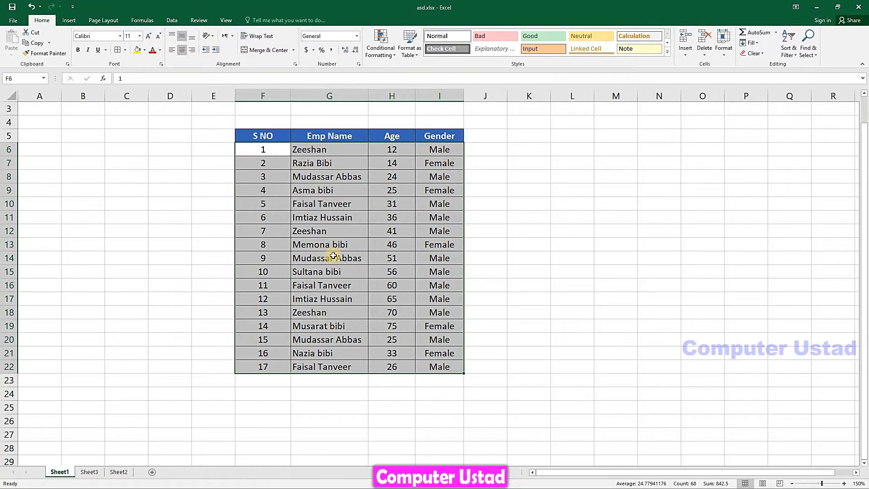
click(350, 246)
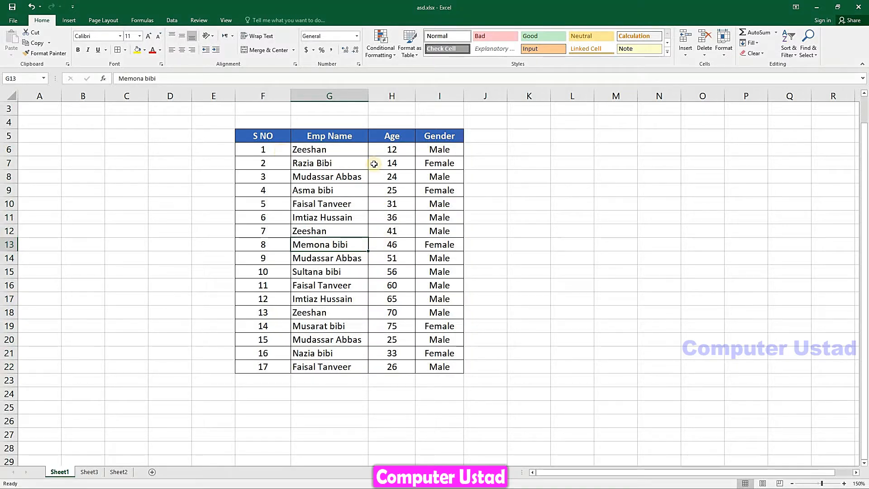
Drag the Emp Name column G's border wider and back to its original width
click(724, 58)
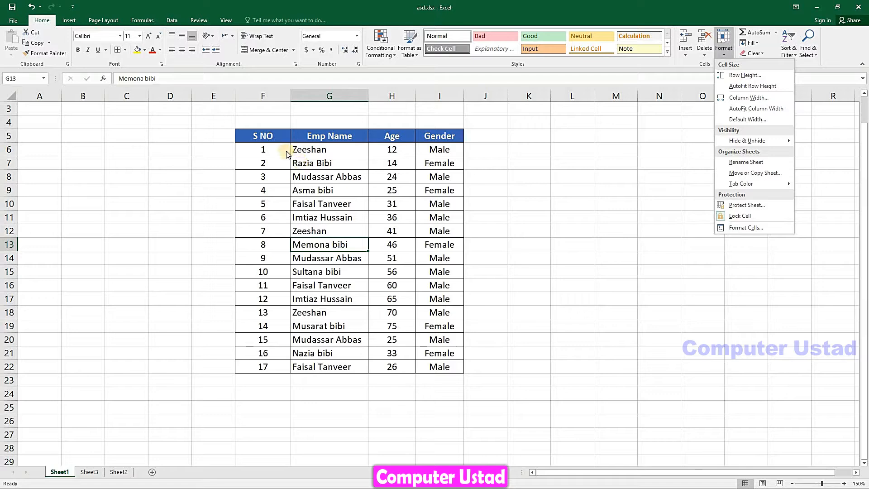
click(282, 93)
click(277, 95)
click(335, 95)
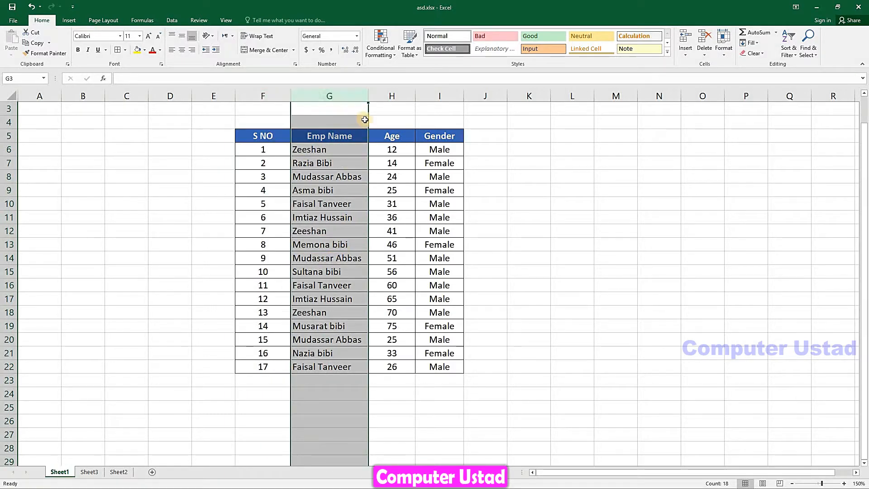
drag(369, 100, 436, 103)
Set the Age column H's Column Width to 10, then to 19
click(405, 96)
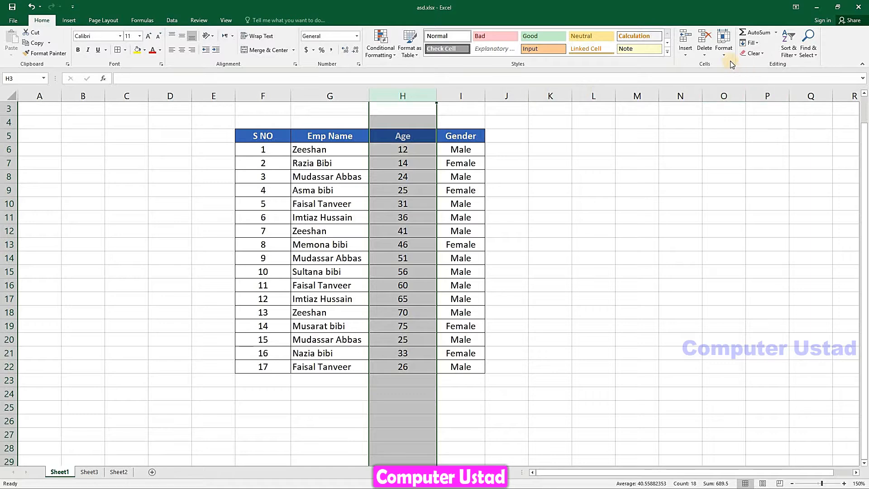
click(725, 50)
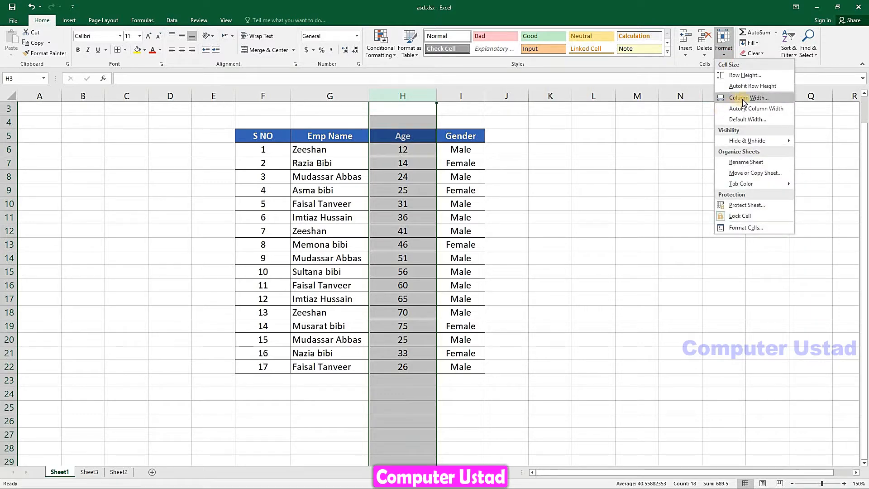
click(743, 98)
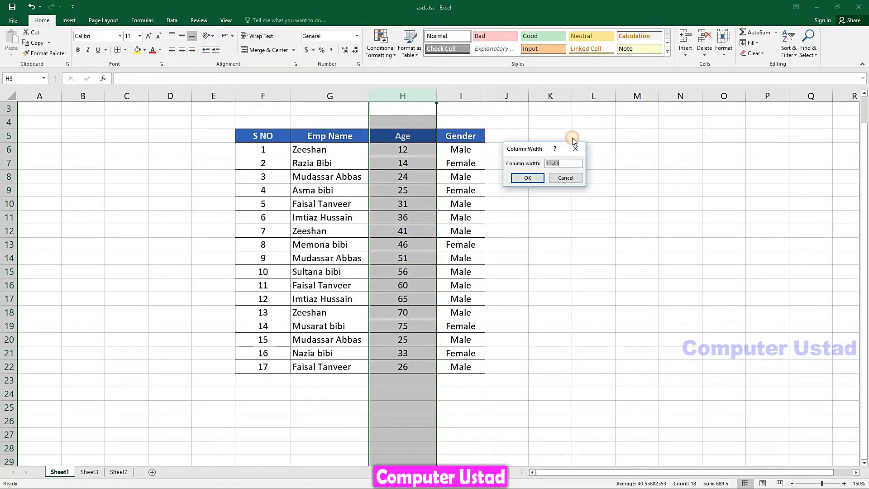
drag(573, 138, 580, 132)
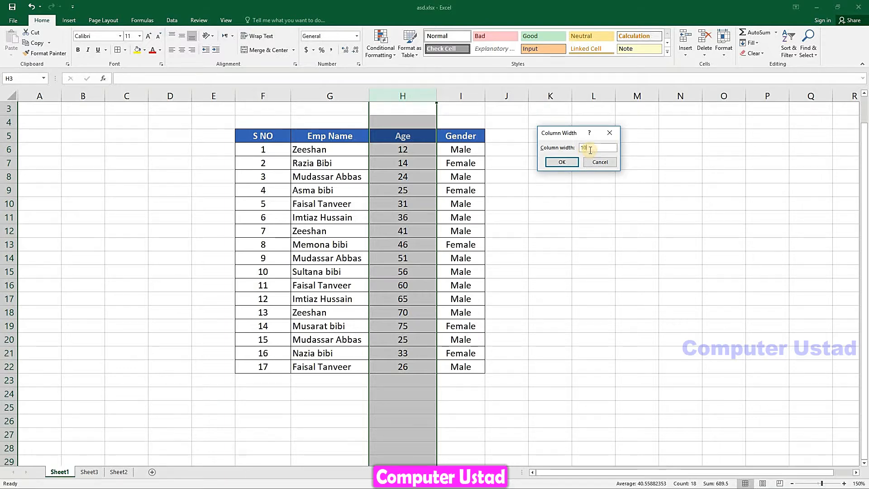
click(564, 161)
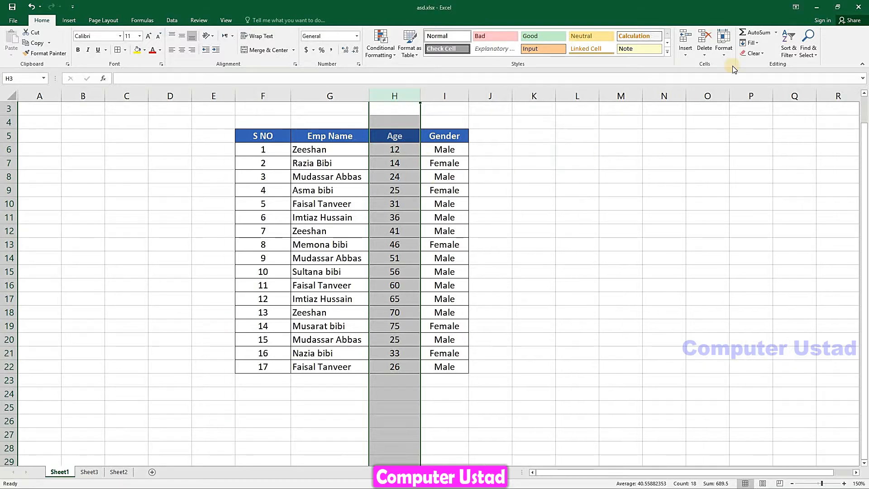
click(724, 45)
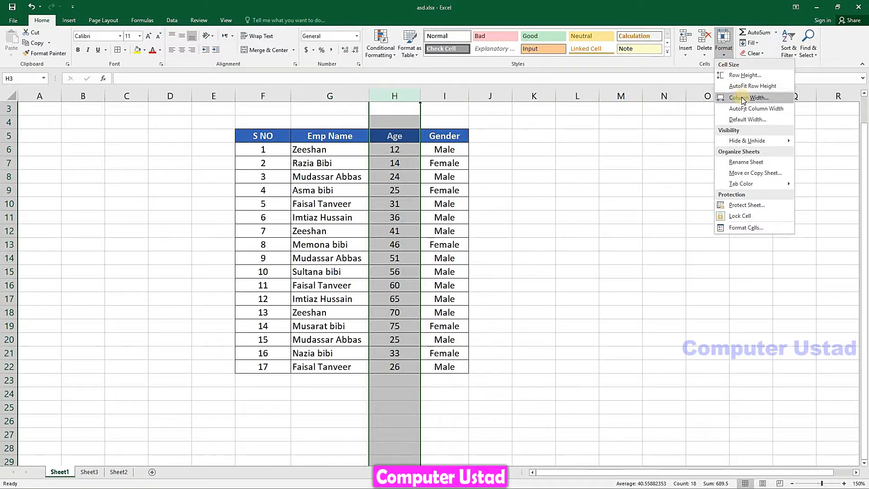
click(743, 98)
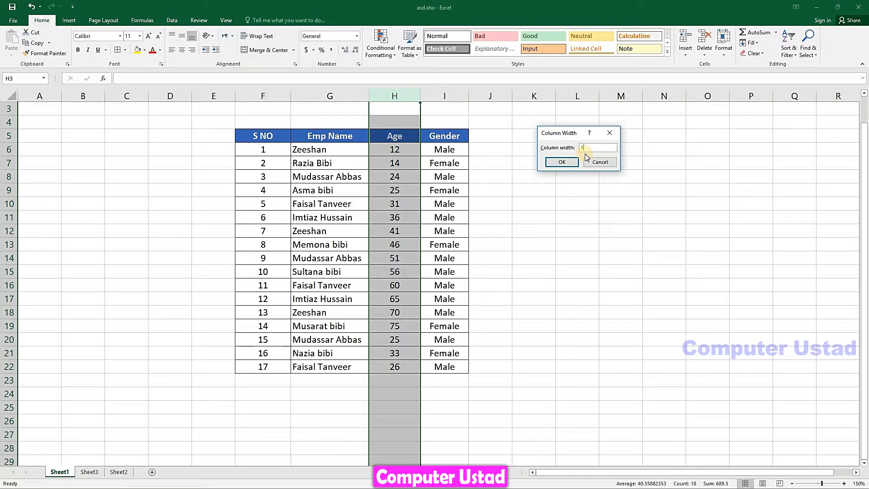
text(19)
click(563, 161)
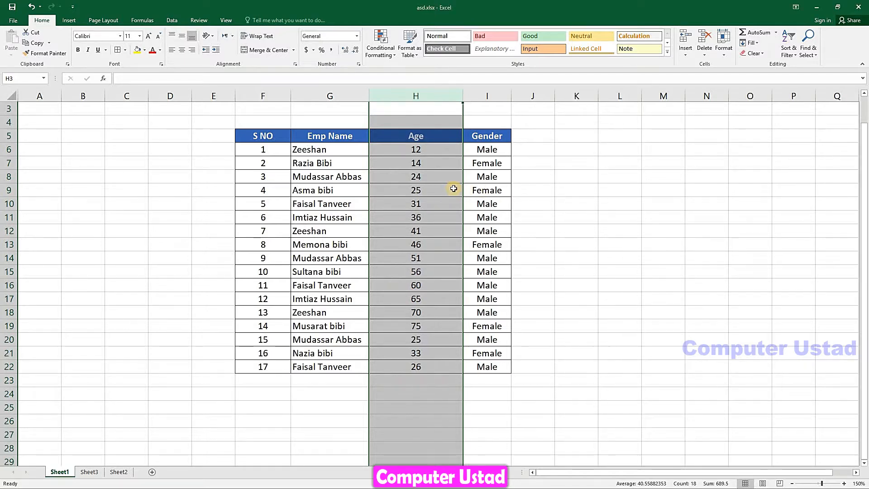
click(426, 179)
Set the Gender column's width to 19
drag(438, 151, 441, 326)
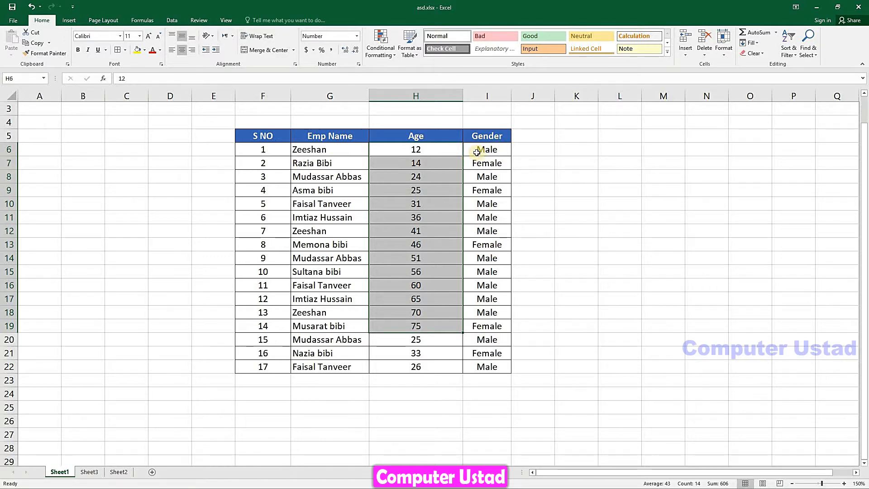
drag(477, 152, 502, 193)
click(724, 45)
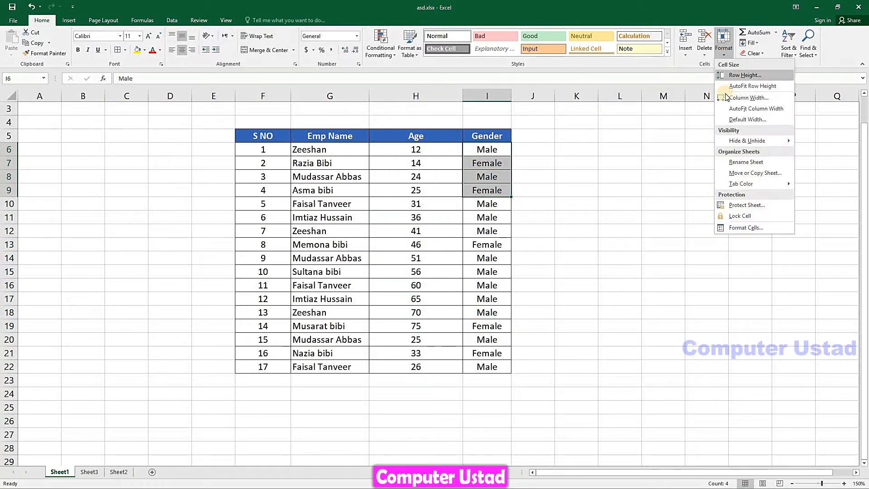
click(727, 98)
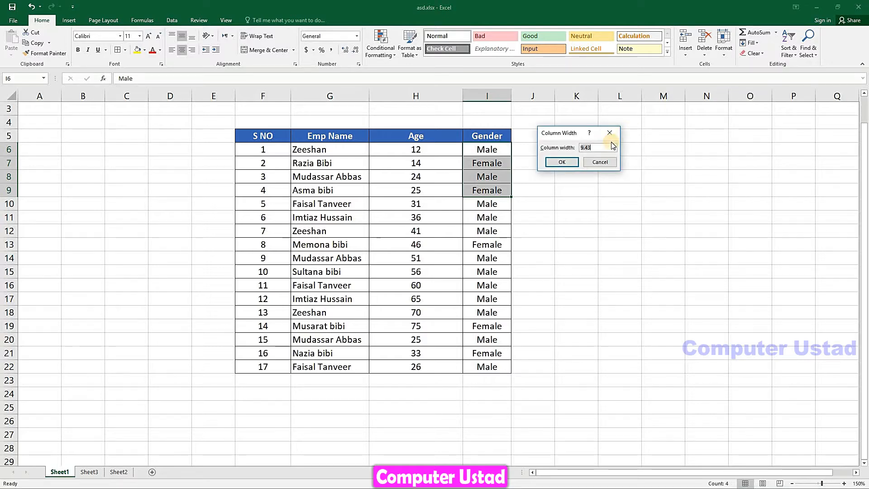
text(19)
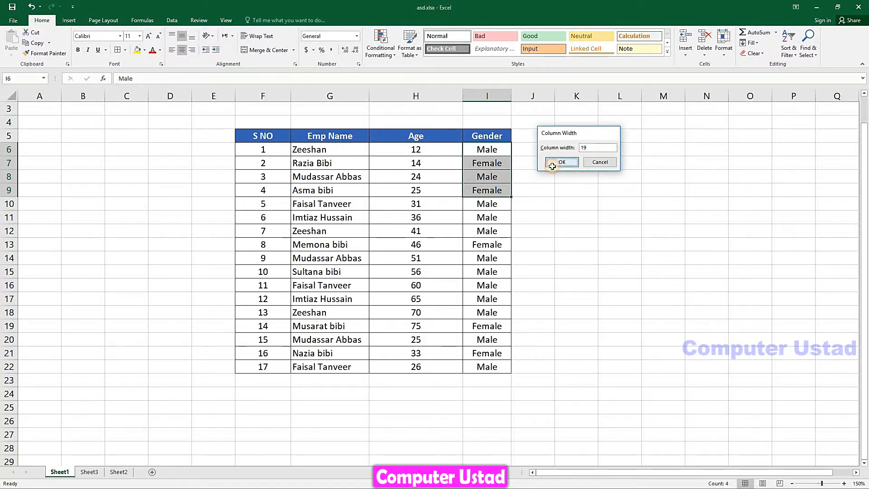
click(562, 163)
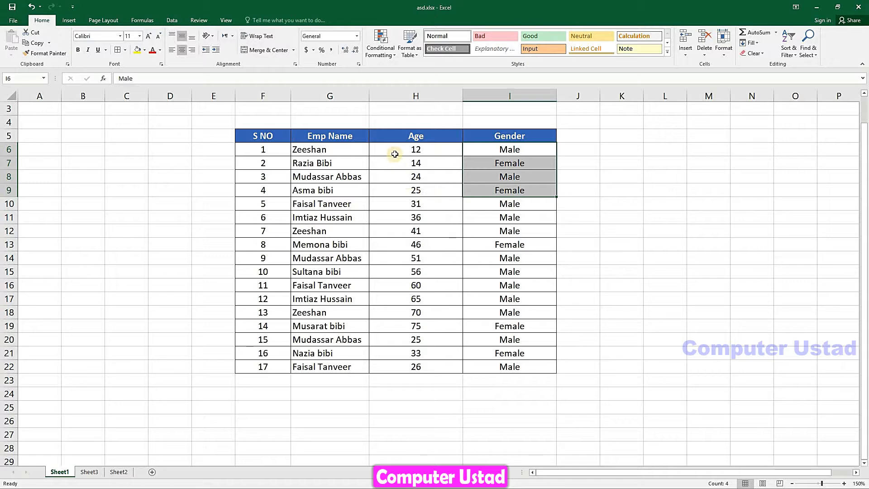
AutoFit the Age and Gender columns (H6:I18) to their contents
drag(394, 151, 512, 315)
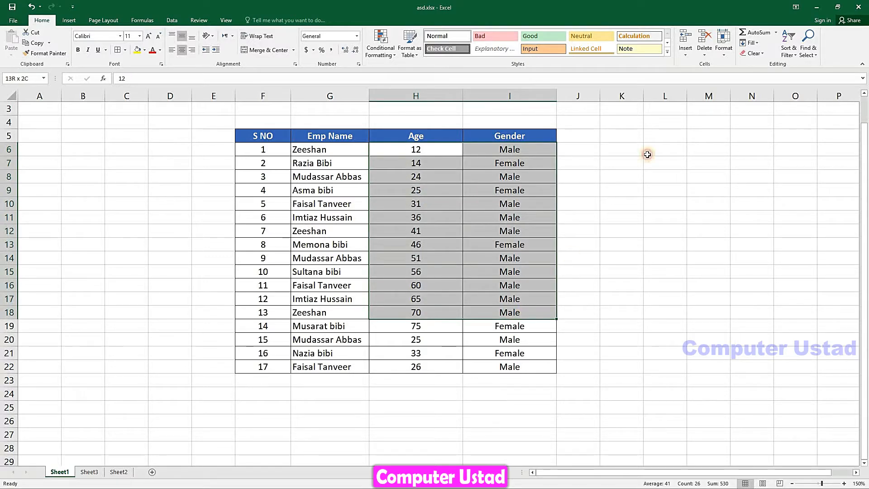
click(721, 54)
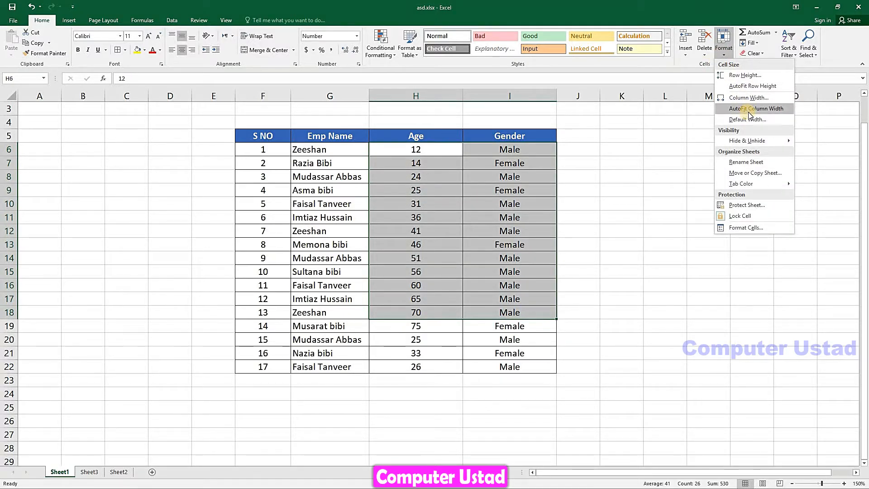
click(749, 112)
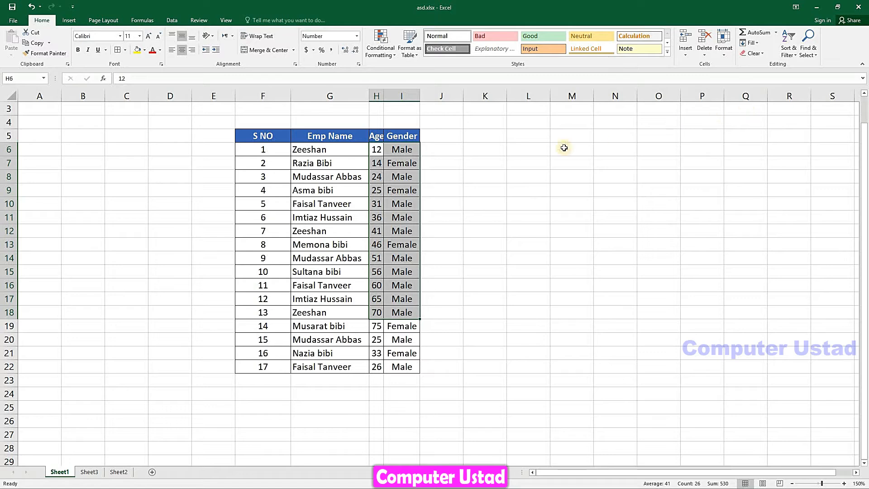
Apply the sheet's Default Width of 8.43 from the Standard Width dialog
click(722, 56)
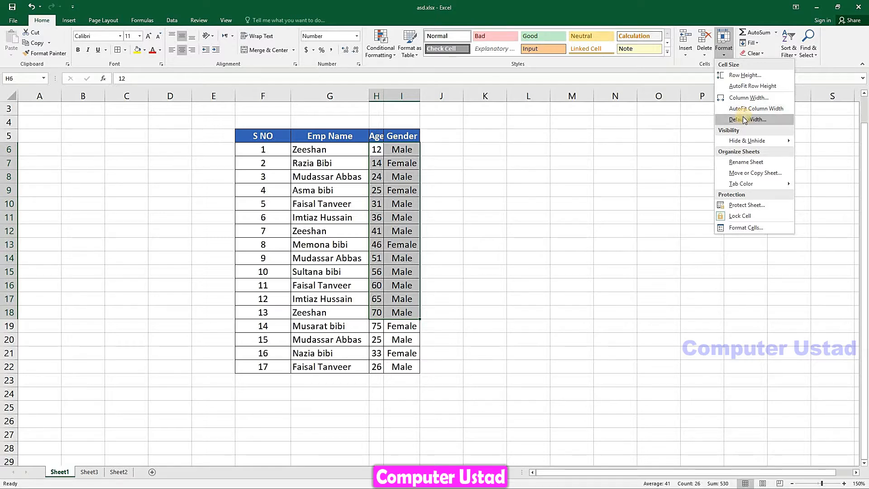
click(736, 118)
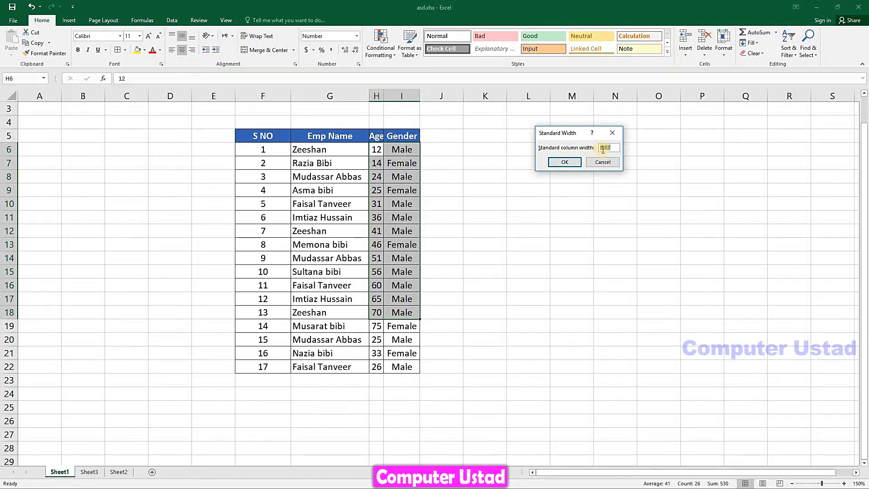
click(562, 161)
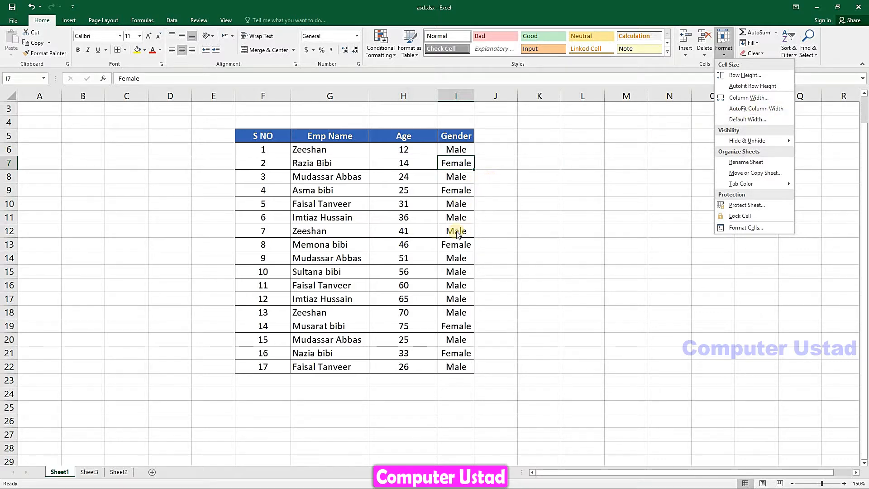
Widen the Gender column I and narrow the Emp Name column G so names get cut off
click(475, 95)
drag(475, 95, 513, 96)
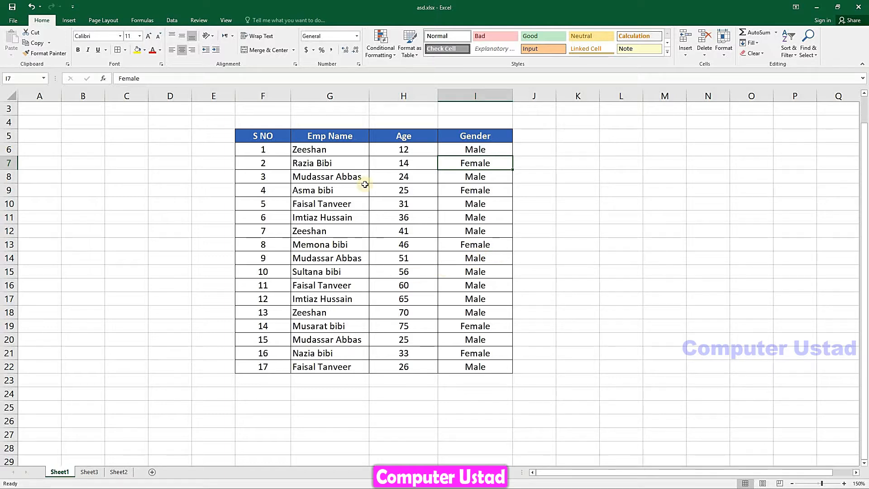
drag(370, 97, 347, 97)
click(320, 179)
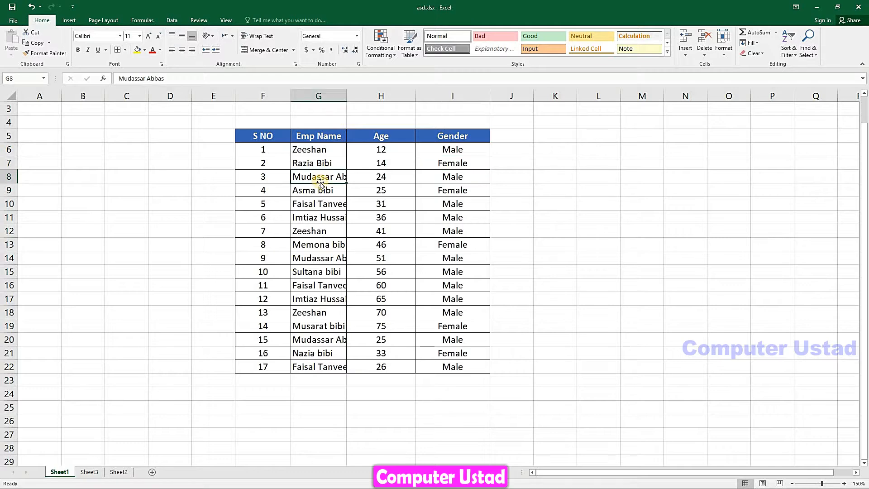
click(319, 261)
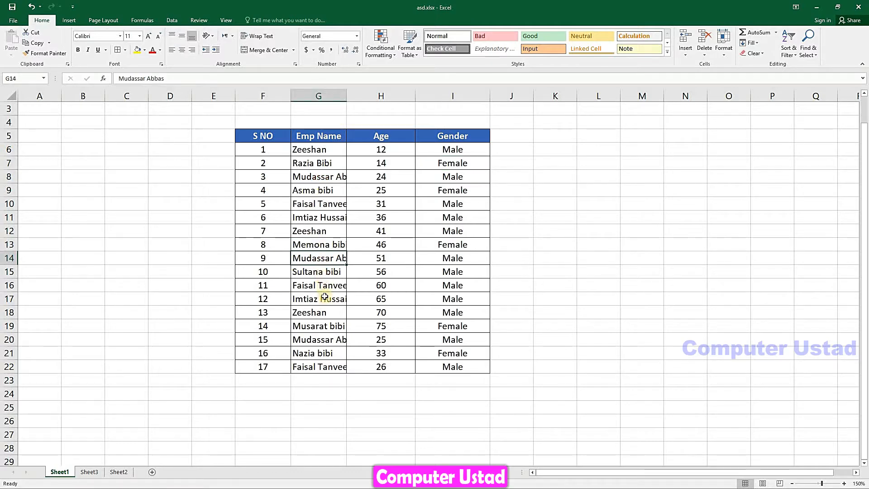
click(326, 288)
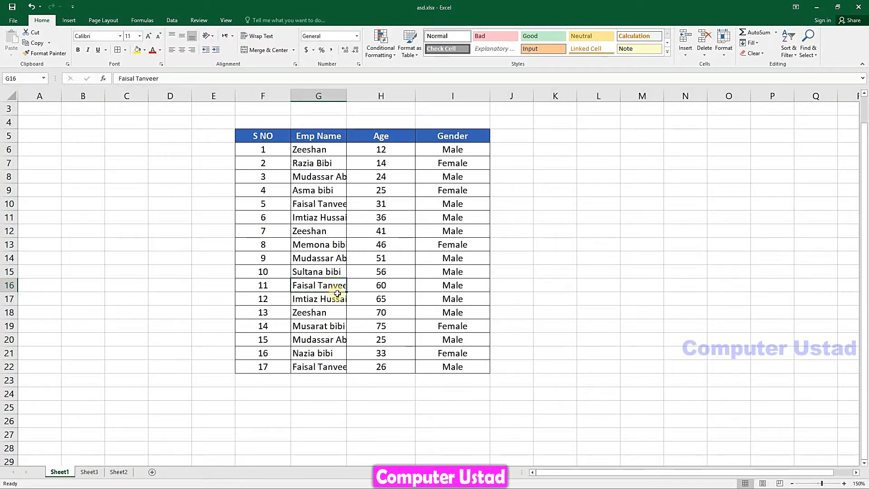
click(724, 54)
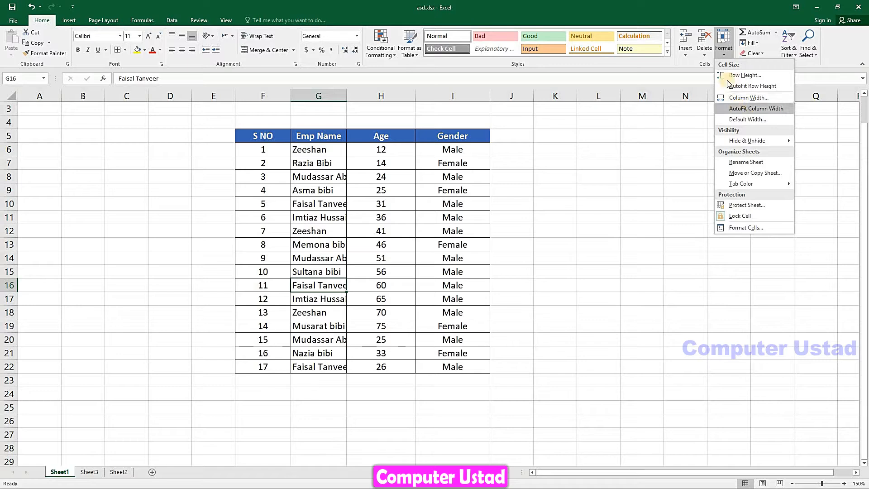
click(770, 109)
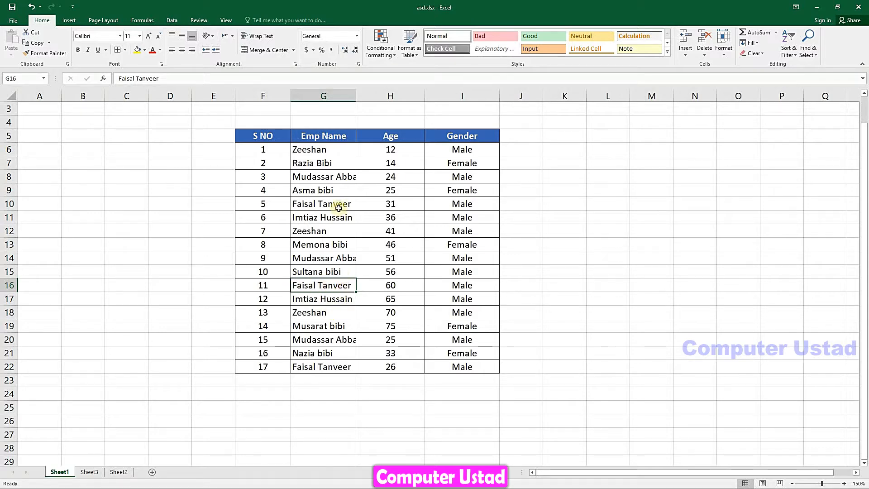
click(328, 177)
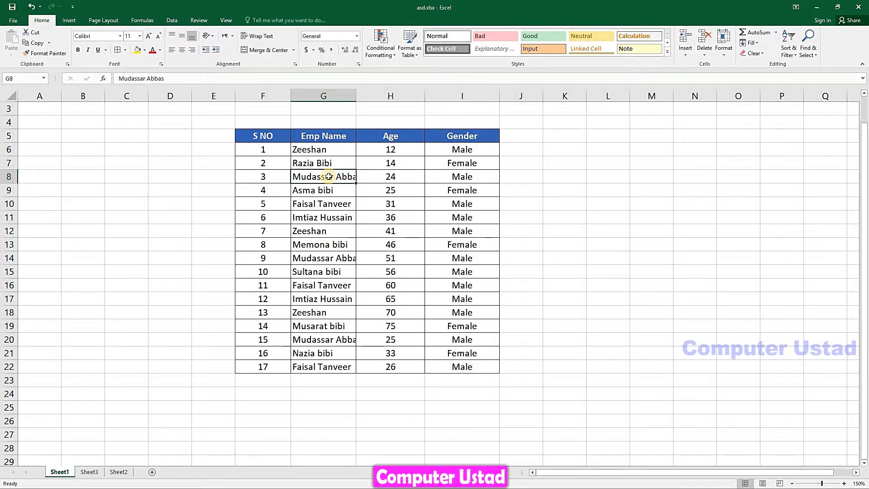
click(726, 53)
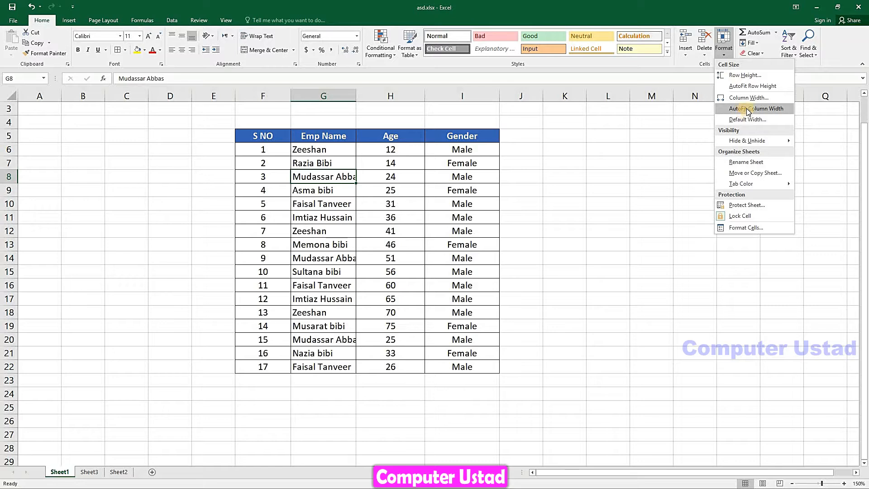
click(749, 109)
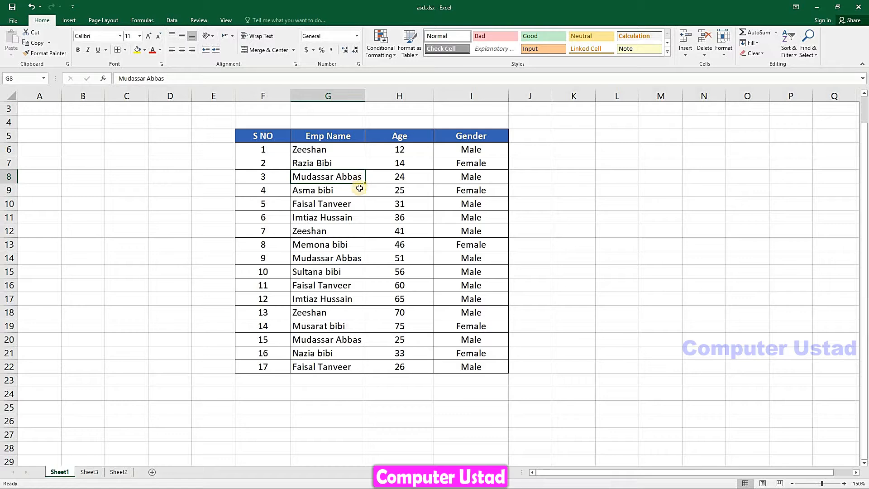
Enter a name starting 'Mu' in L8 and review the entries in L8, M8 and N8
click(625, 172)
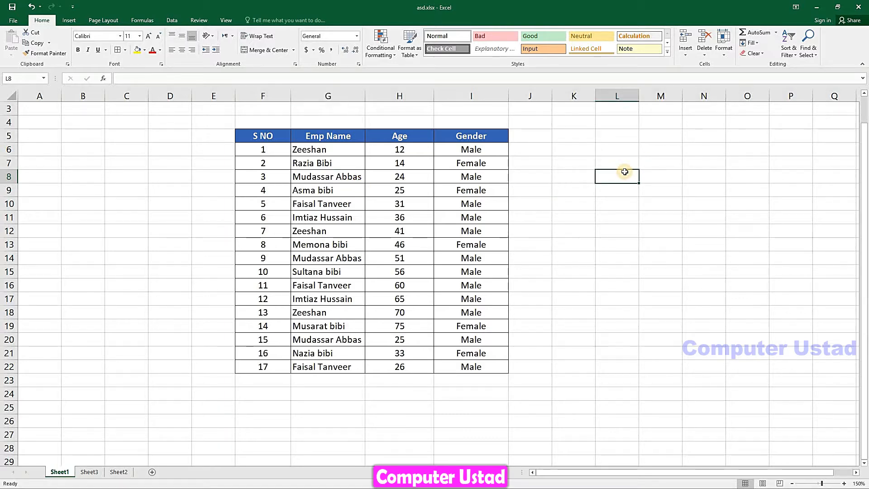
text(M)
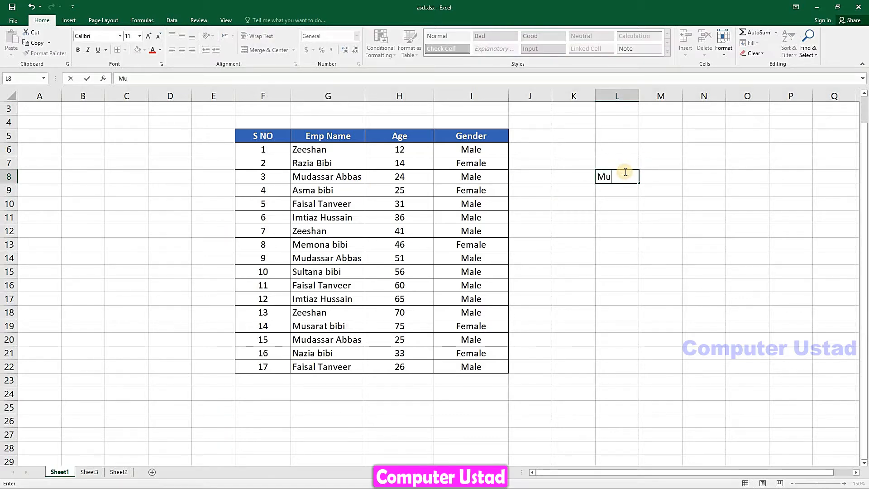
text(u)
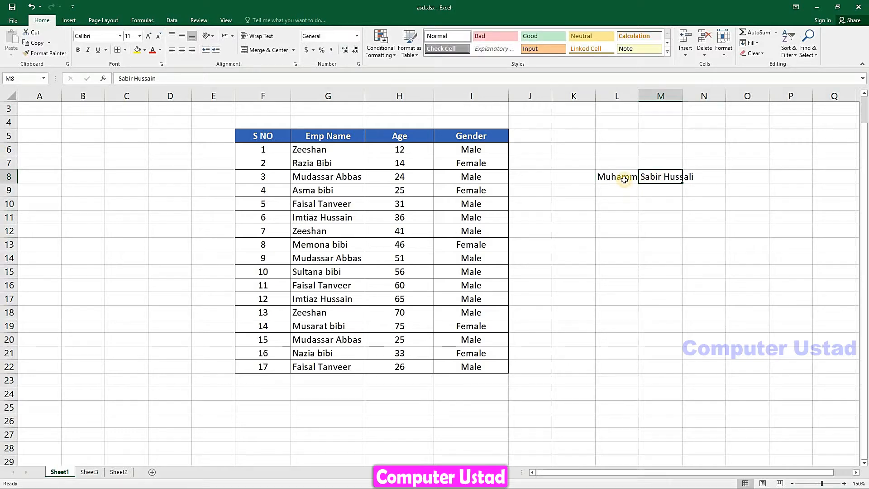
click(625, 177)
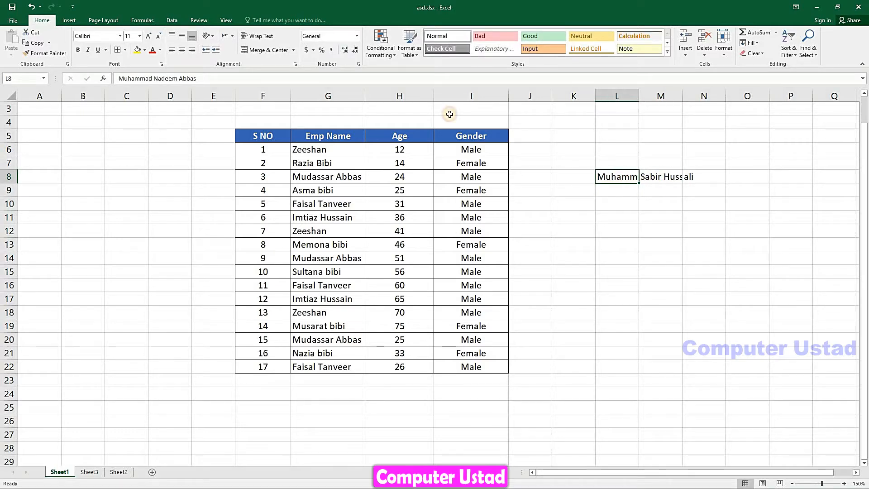
click(651, 175)
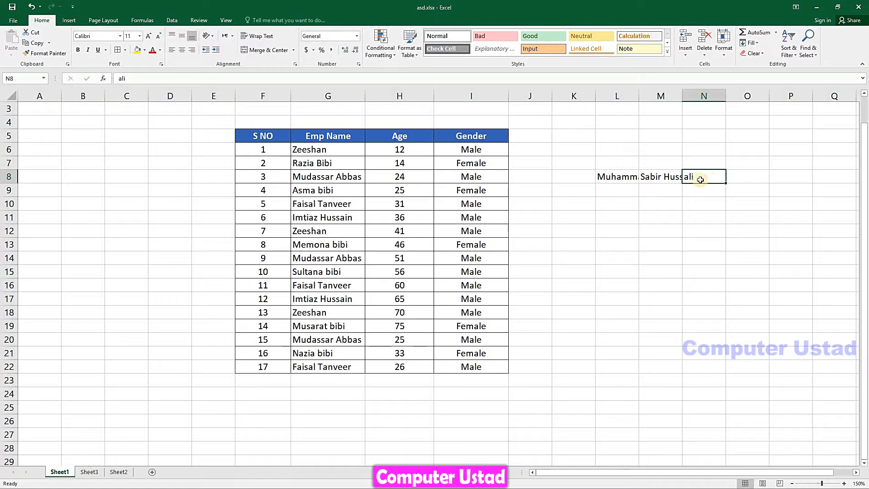
click(630, 175)
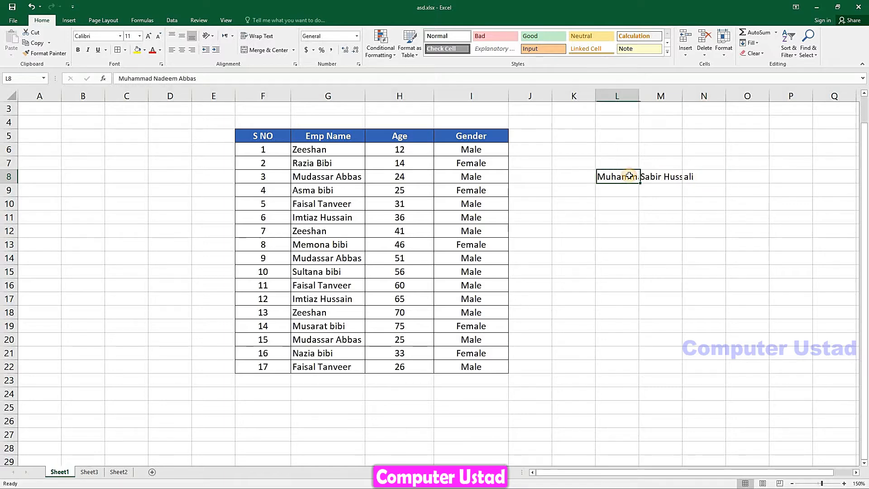
click(672, 175)
click(703, 176)
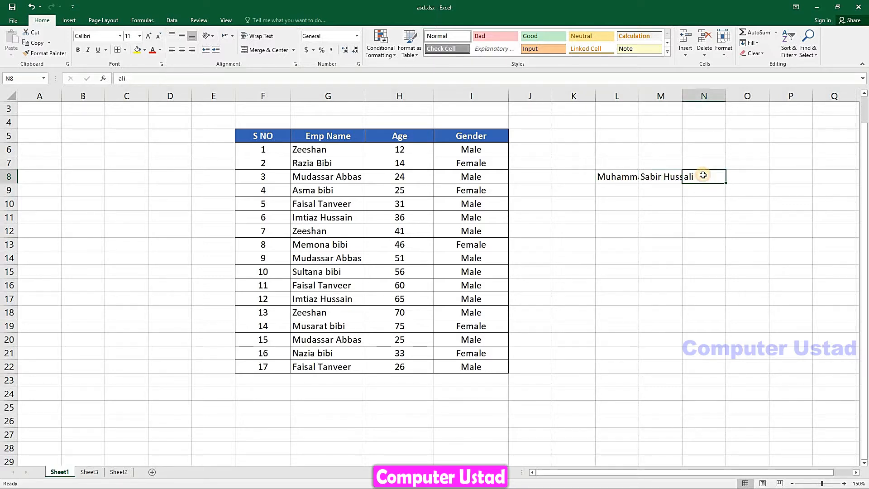
click(627, 177)
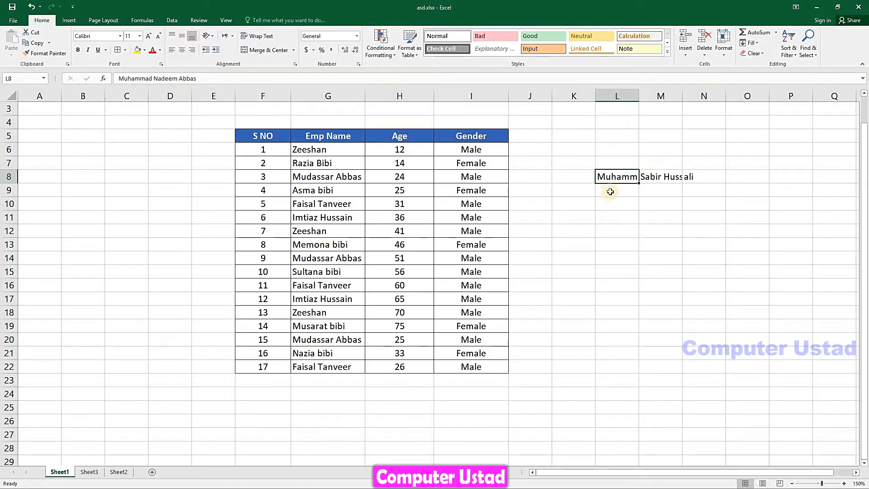
AutoFit columns L and M to the names in L8 and M8
click(723, 54)
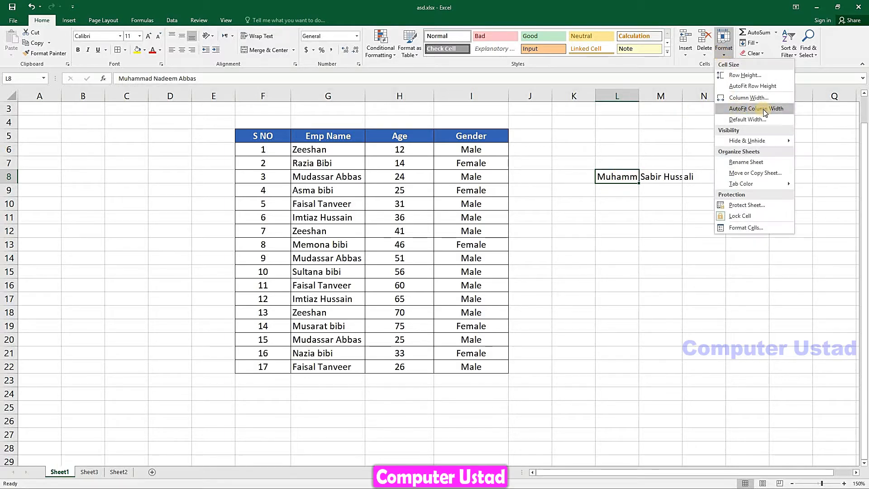
click(772, 110)
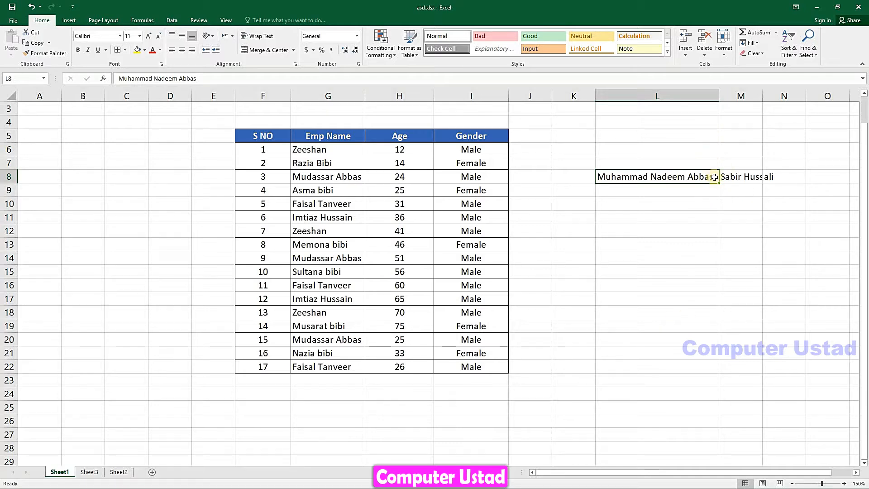
click(737, 178)
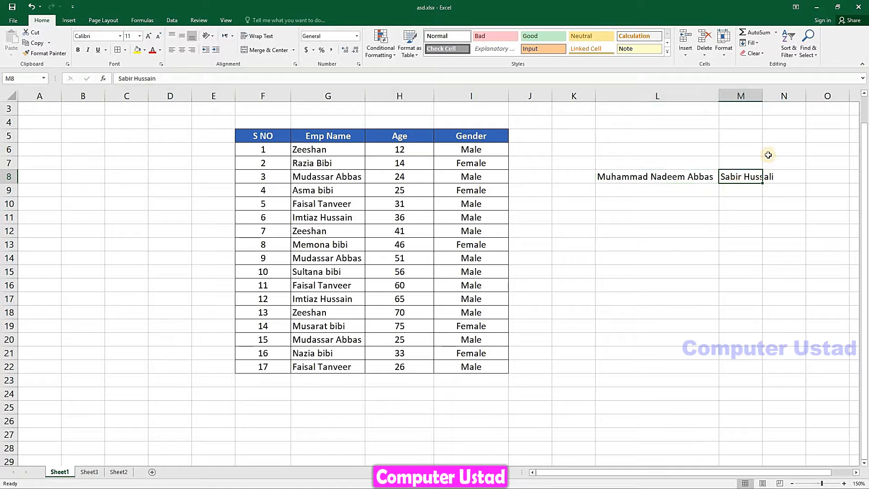
click(724, 46)
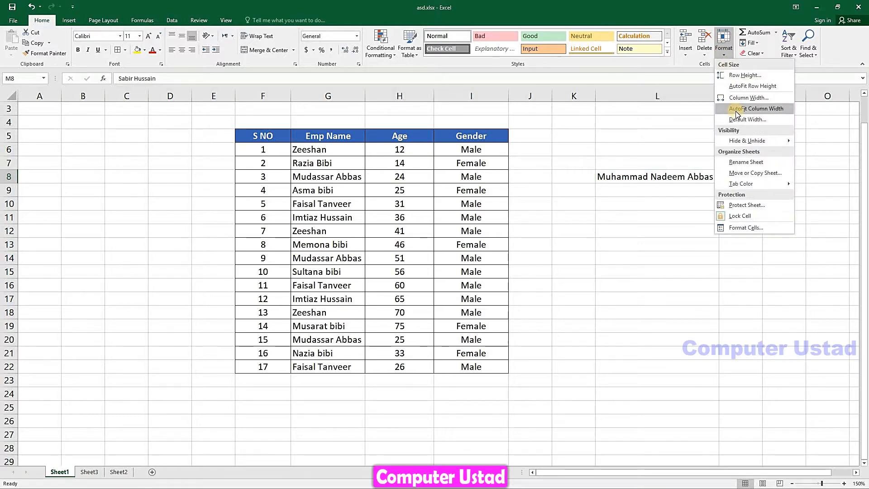
click(739, 109)
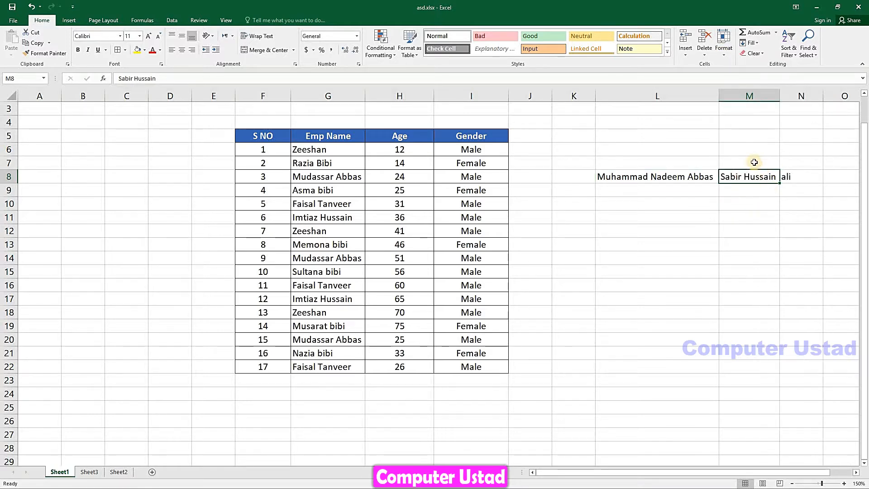
click(668, 99)
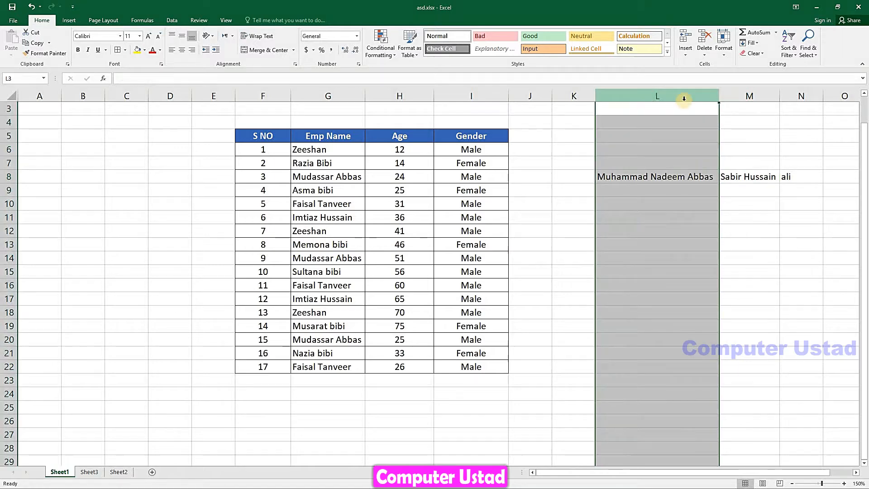
click(750, 98)
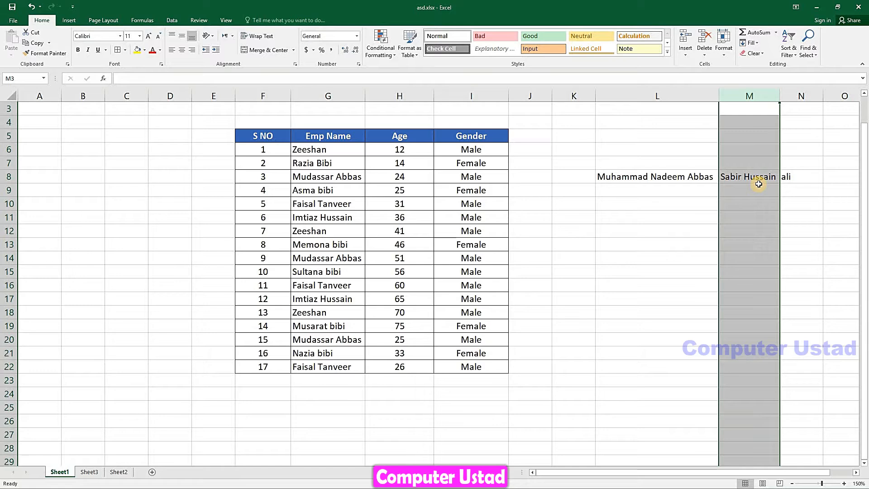
AutoFit column N to shrink it to its short entry in N8
click(810, 179)
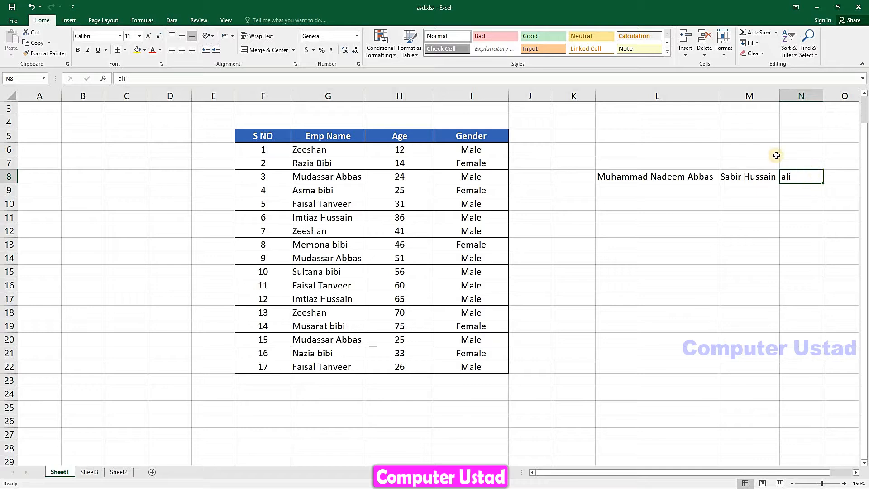
click(729, 53)
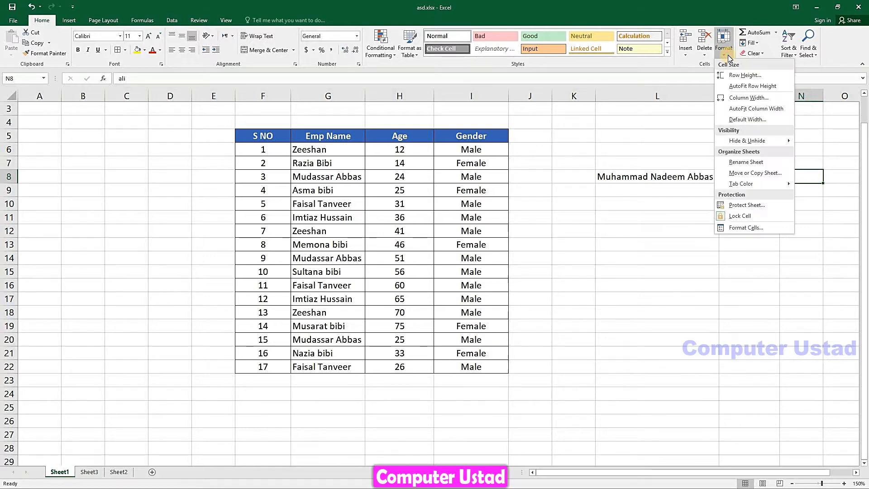
click(766, 115)
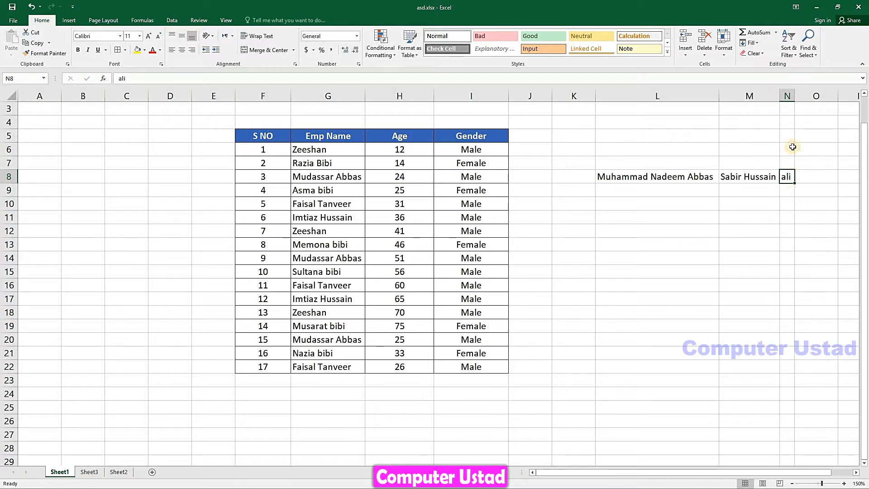
click(787, 95)
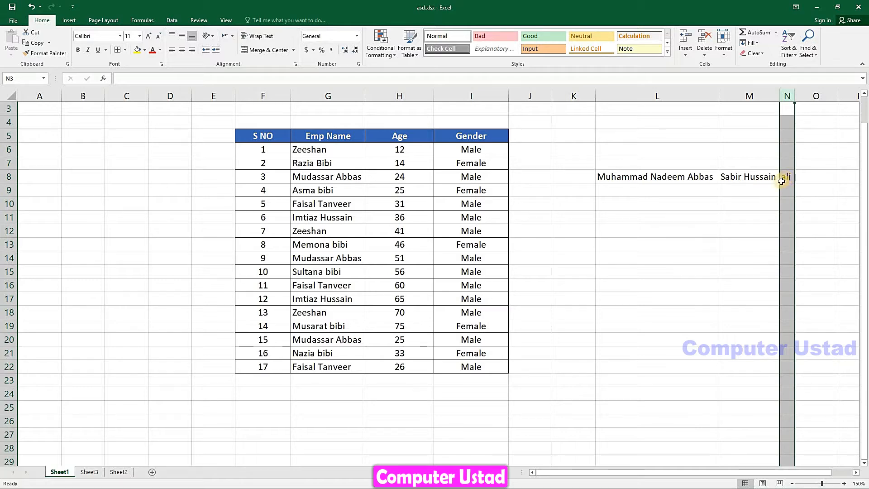
AutoFit the Gender column I to its contents
click(471, 192)
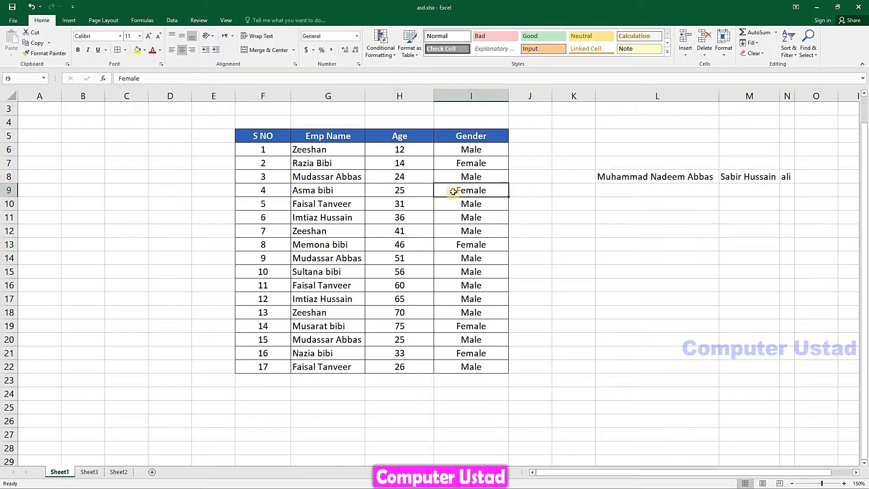
click(723, 49)
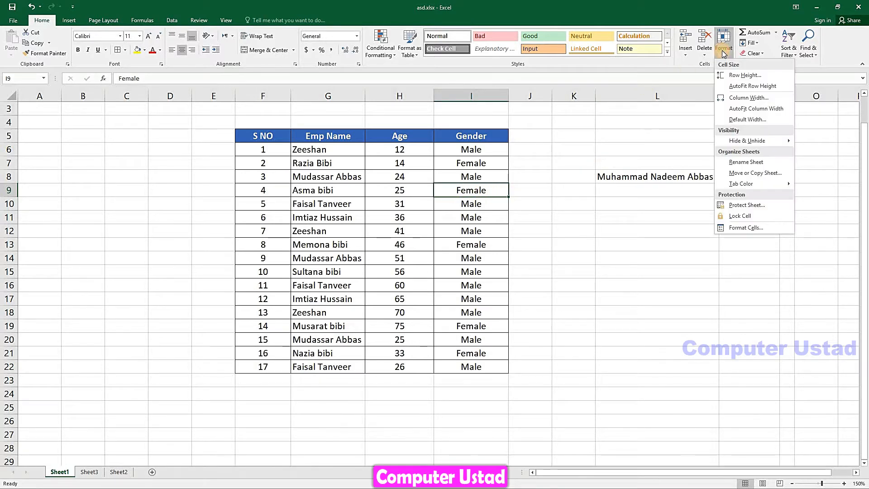
click(745, 110)
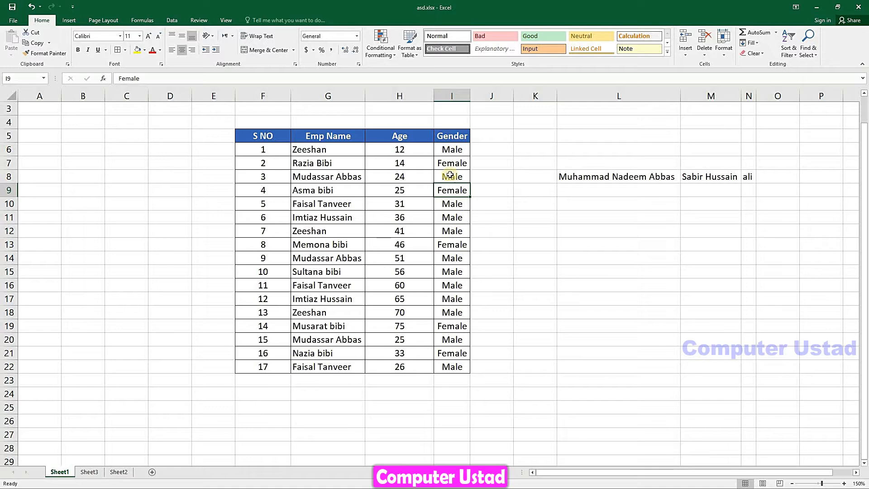
AutoFit the S NO column F, then refit it from the F5 header so 'S NO' shows fully
click(259, 271)
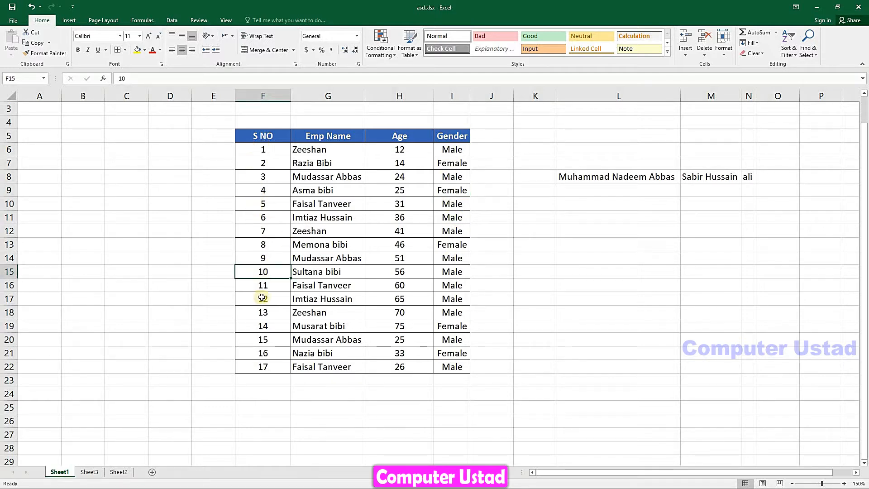
click(724, 42)
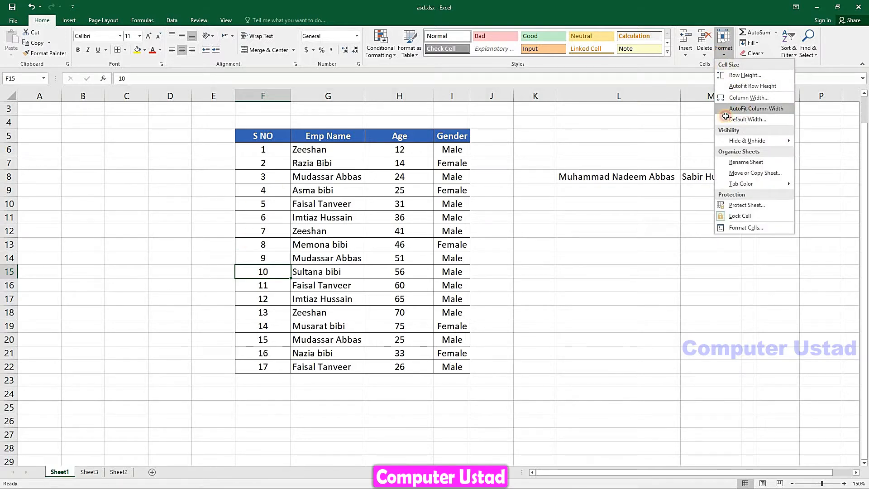
click(745, 109)
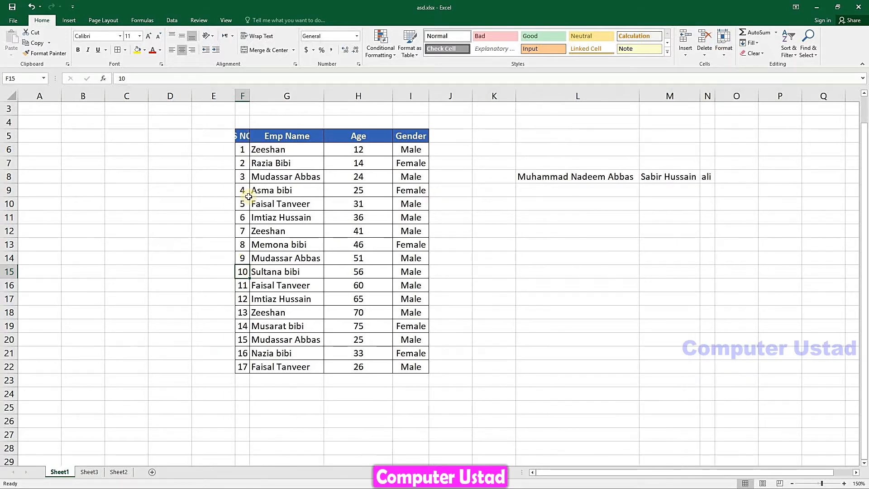
click(243, 137)
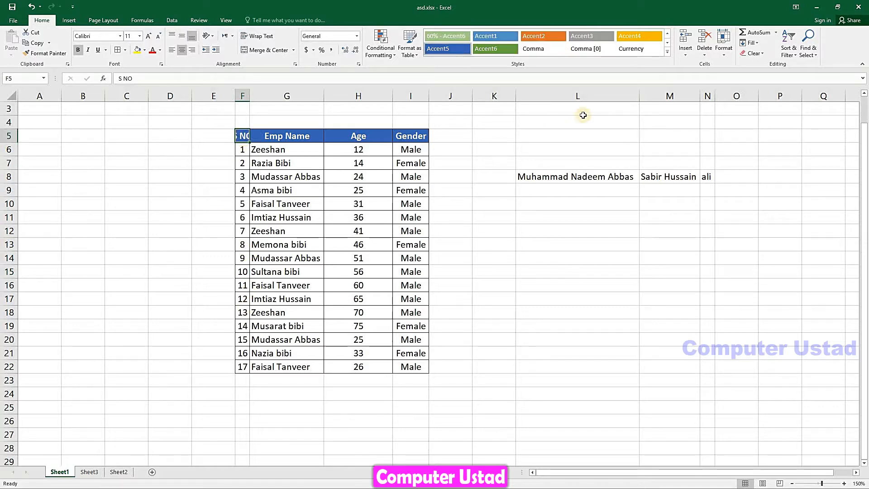
click(724, 50)
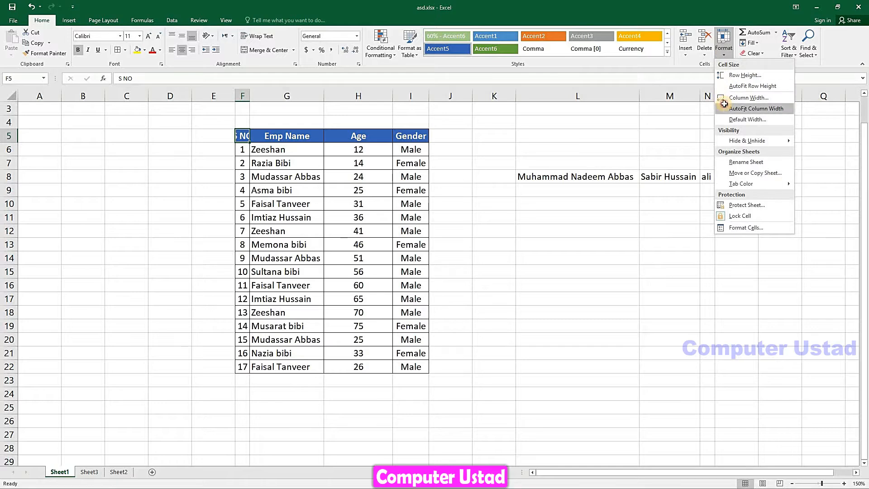
click(727, 107)
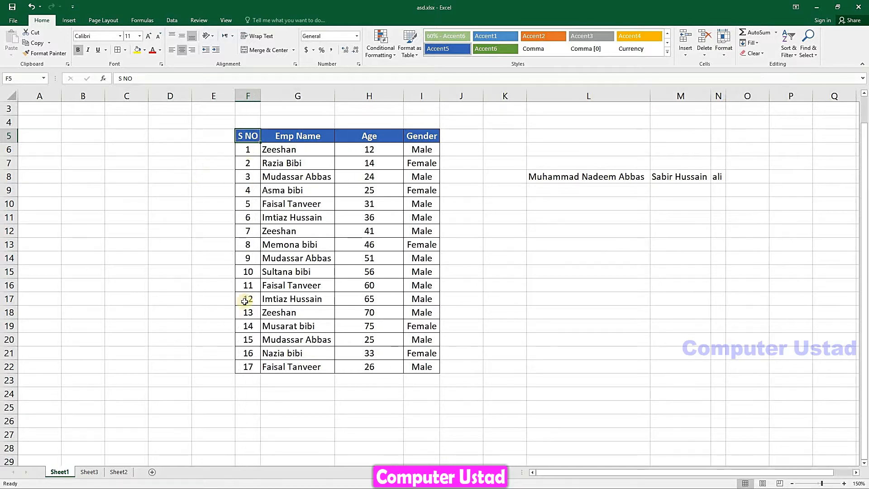
click(310, 178)
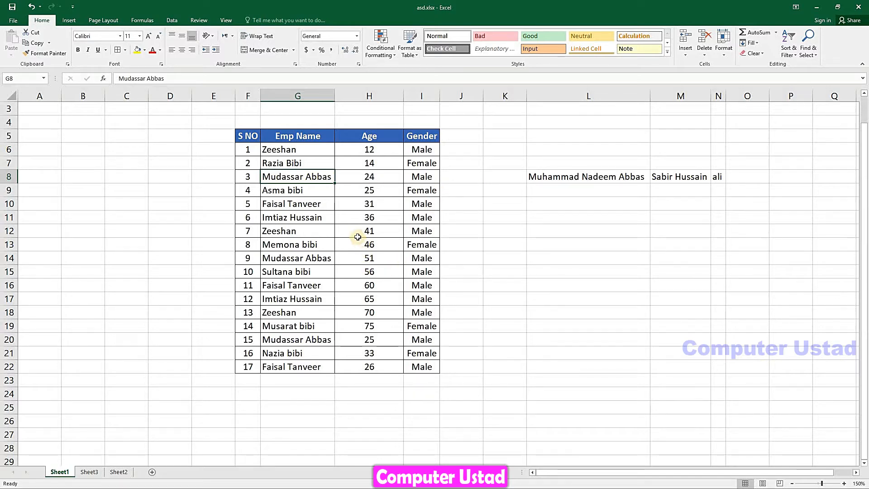
click(724, 45)
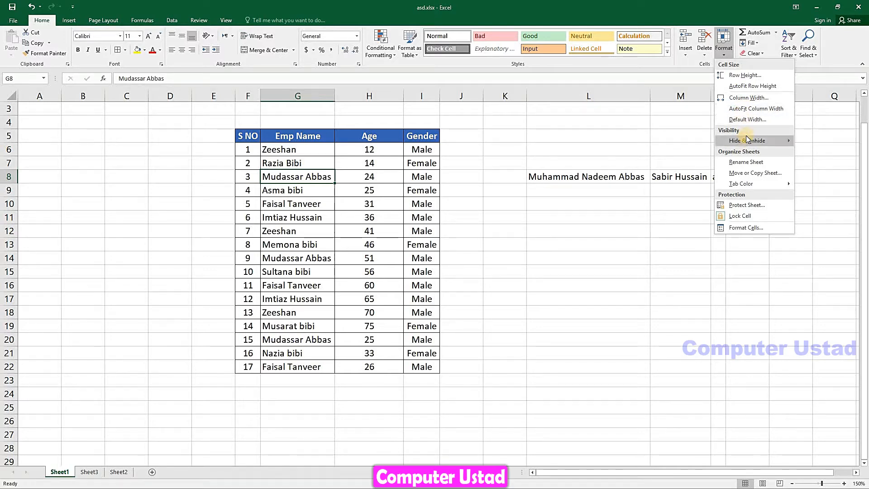
mouse_move(748, 140)
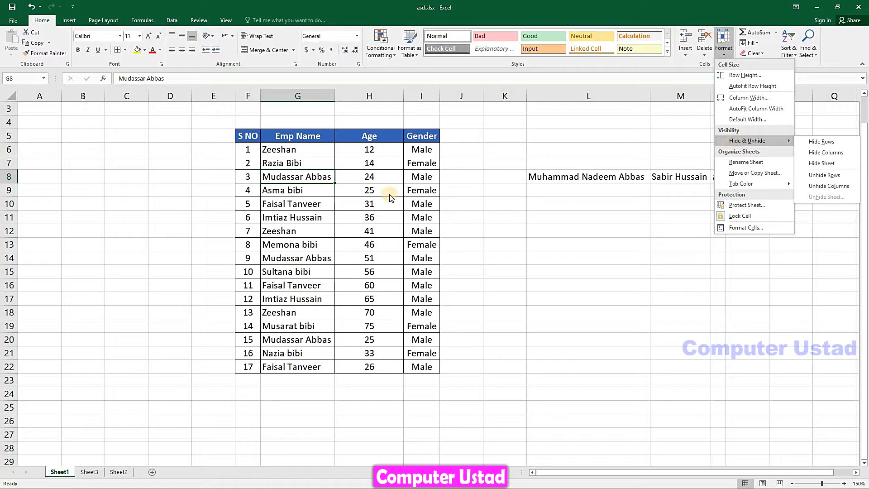
click(315, 210)
click(270, 273)
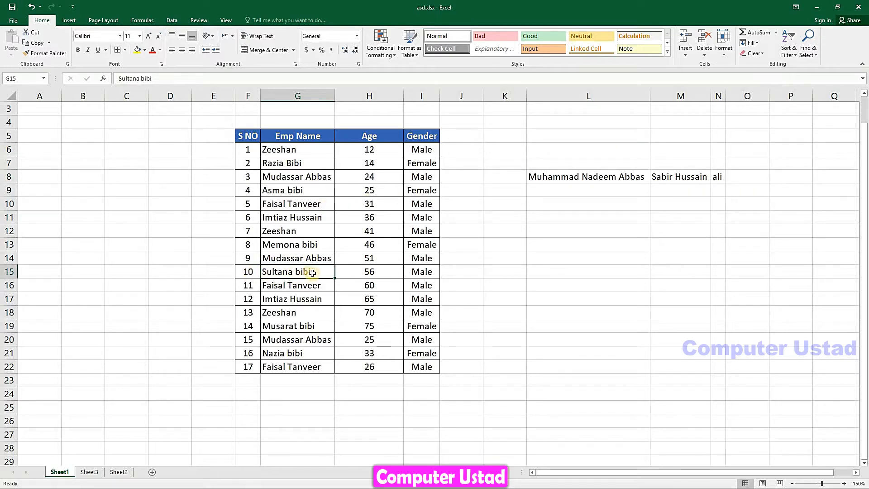
click(717, 53)
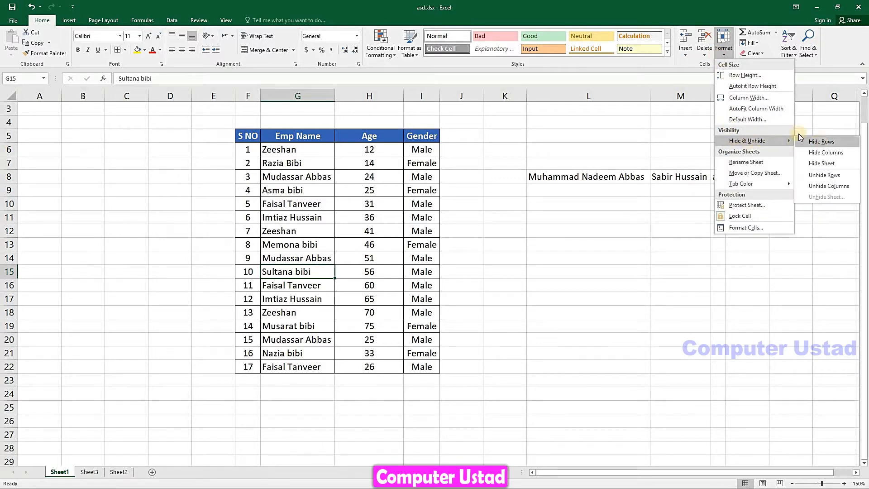
click(825, 146)
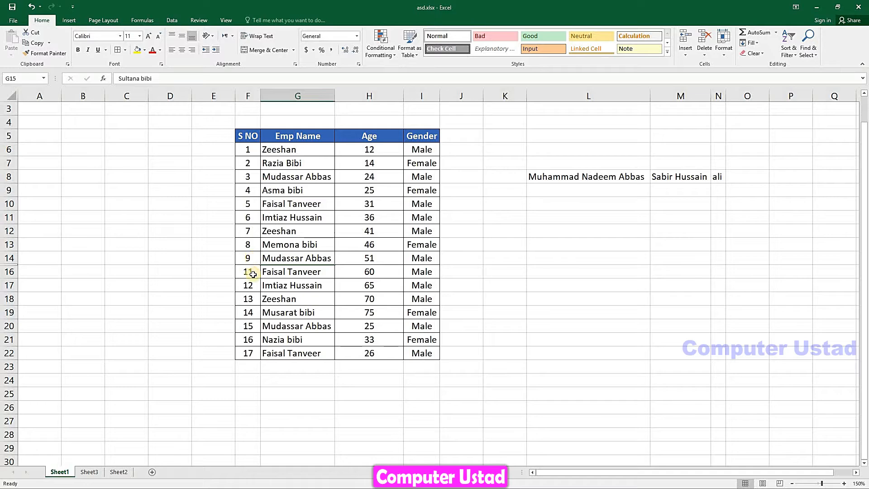
click(252, 260)
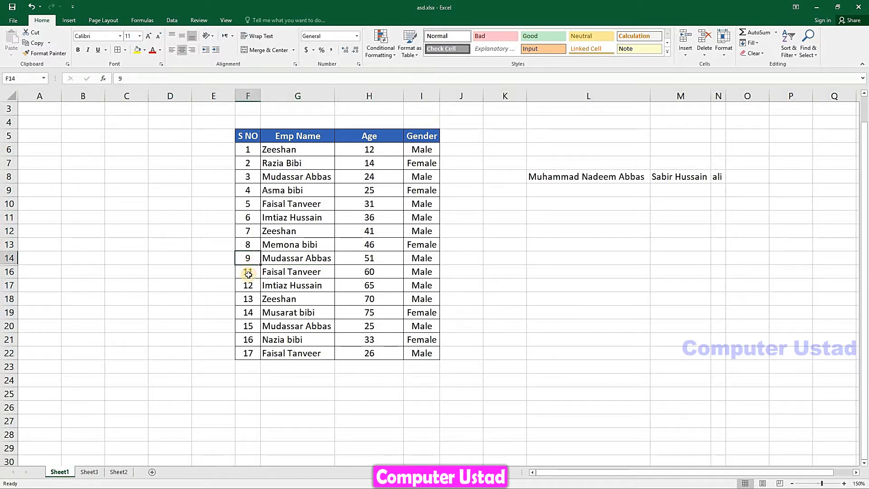
click(247, 274)
click(246, 286)
click(242, 302)
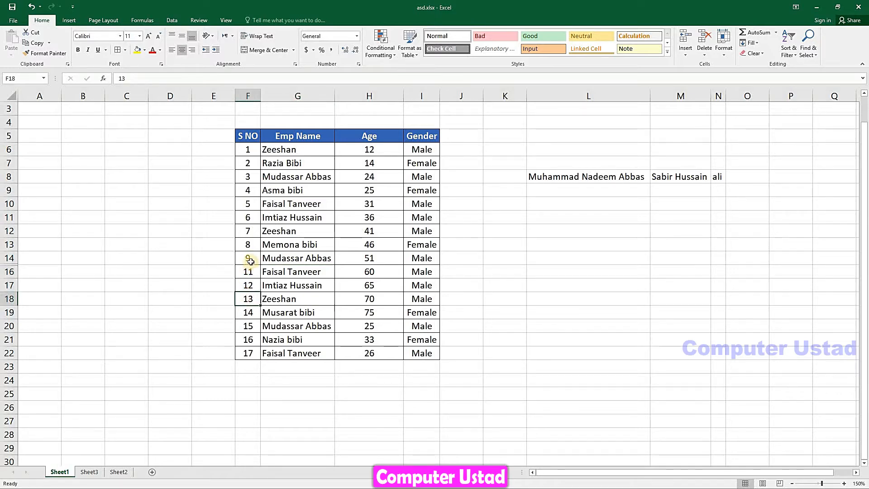
click(251, 262)
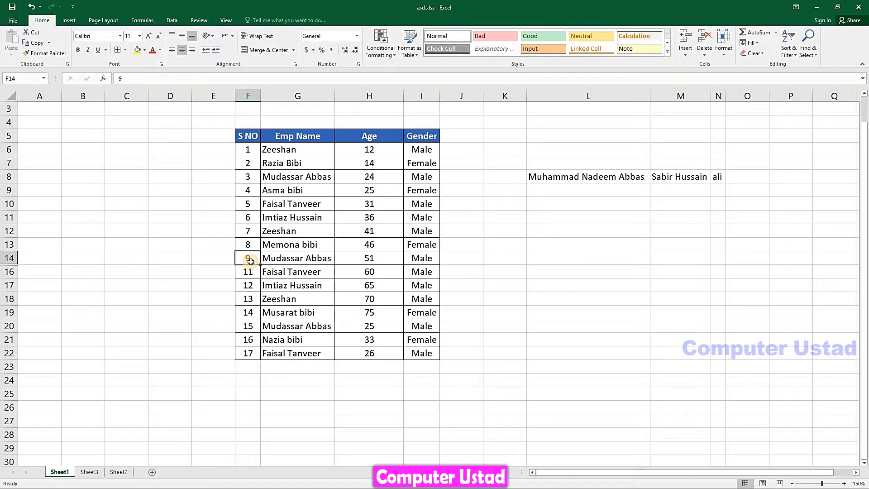
click(263, 288)
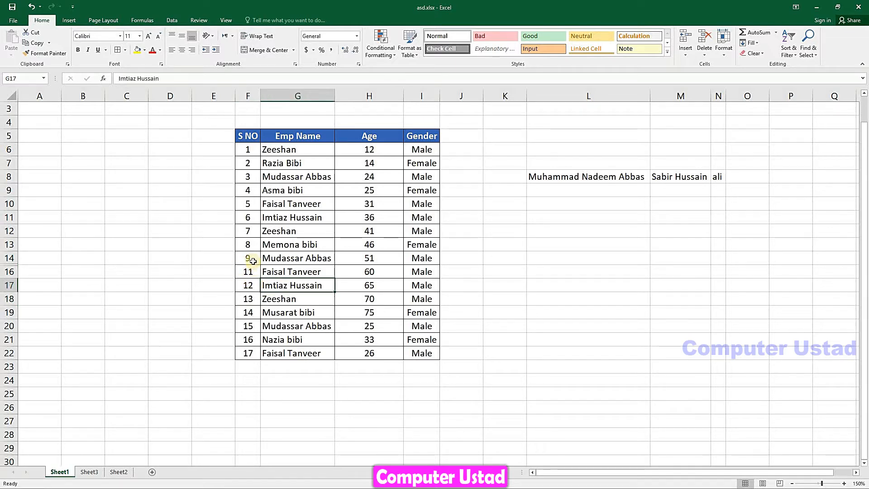
Hide row 20 holding record number 15
click(252, 327)
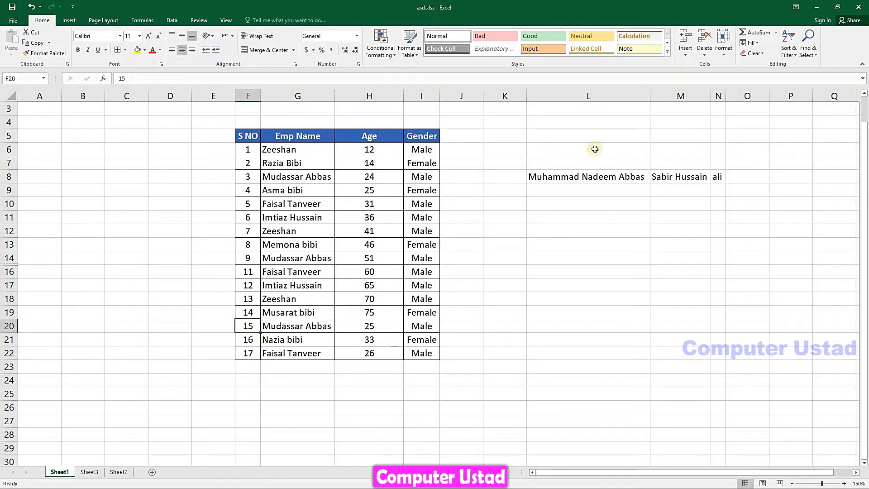
click(726, 49)
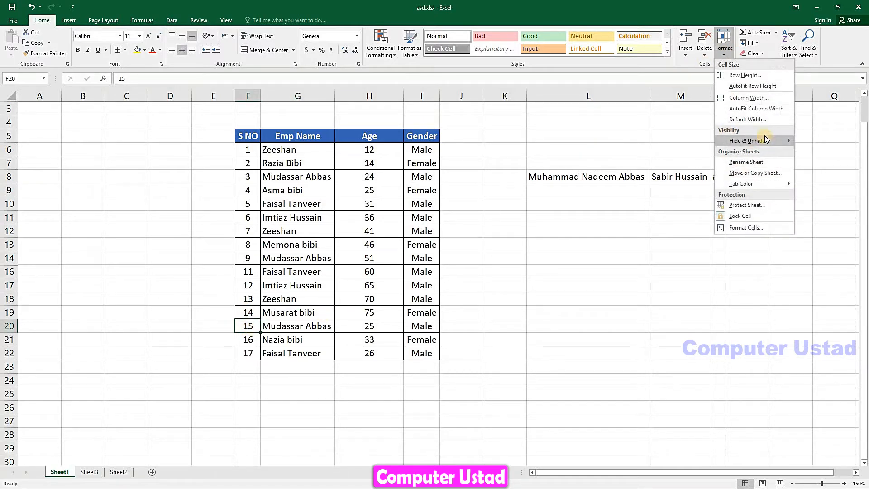
mouse_move(765, 140)
click(823, 141)
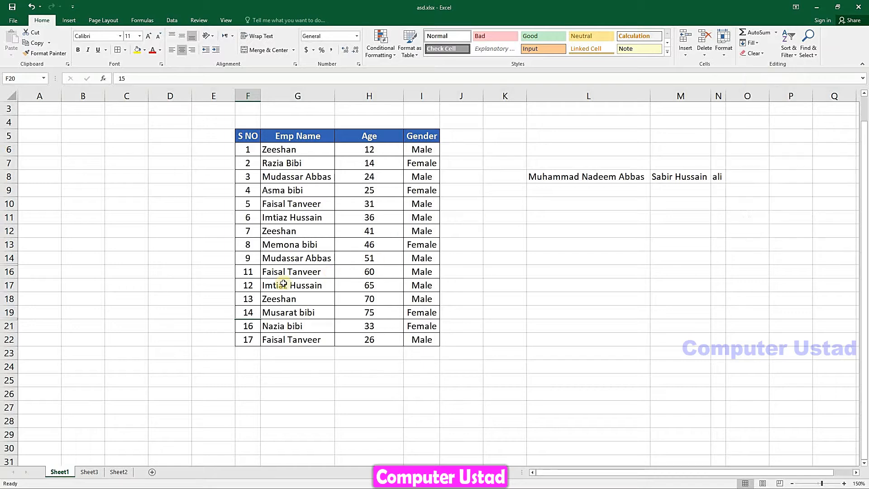
Select S NO 17 and try Unhide Rows from the Hide & Unhide menu
click(259, 335)
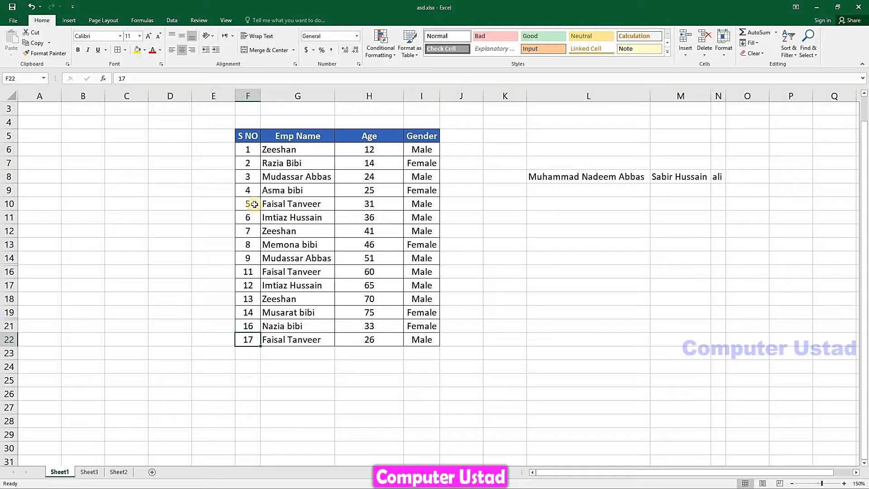
click(726, 55)
mouse_move(779, 141)
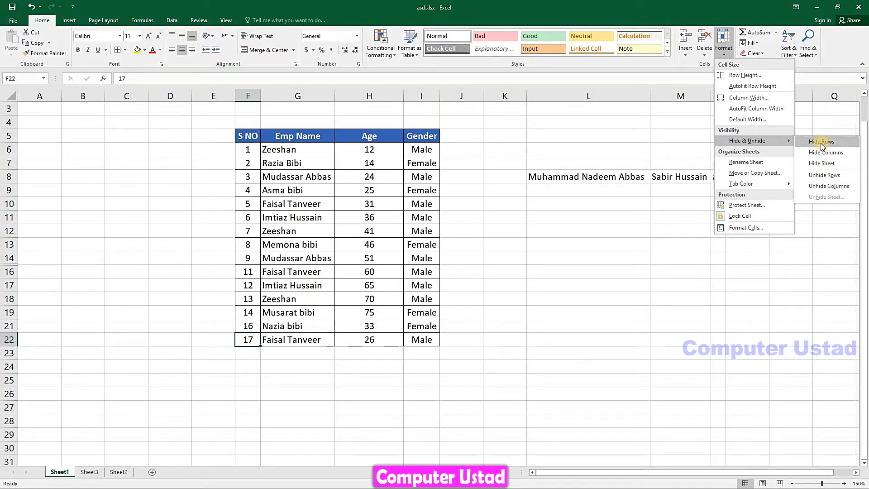
click(830, 178)
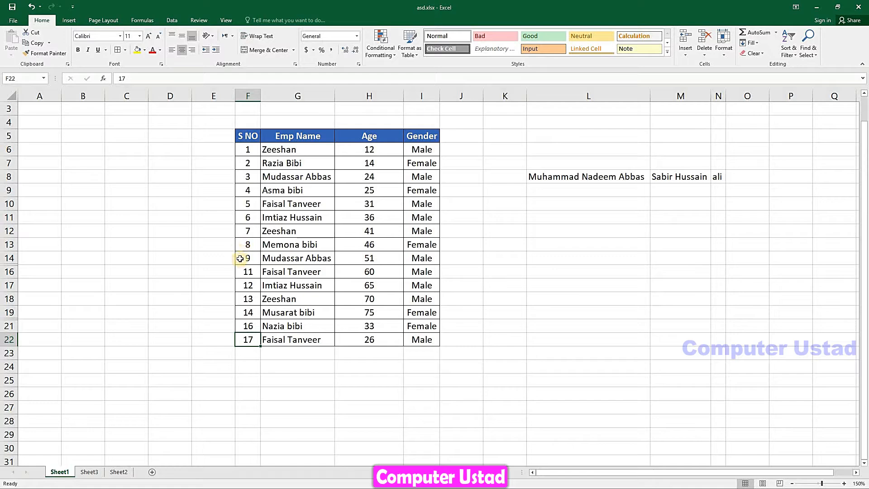
Unhide row 15 by selecting the rows around it and choosing Unhide Rows
drag(242, 257, 409, 270)
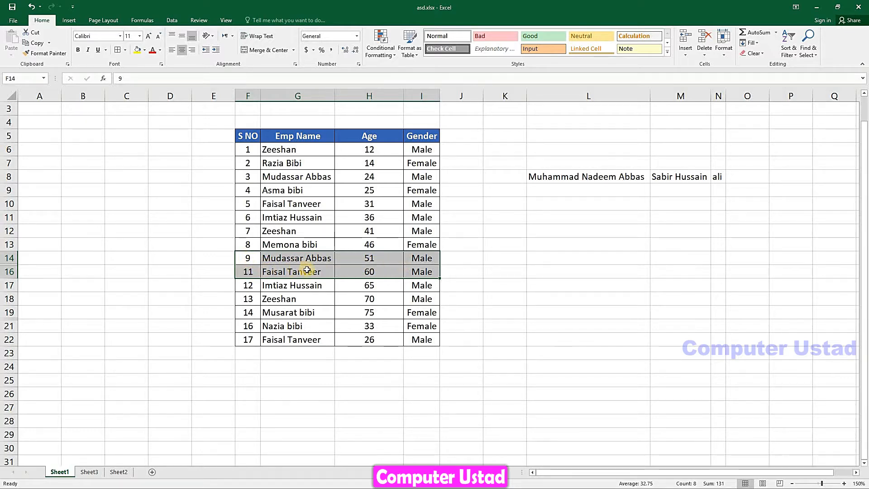
click(722, 56)
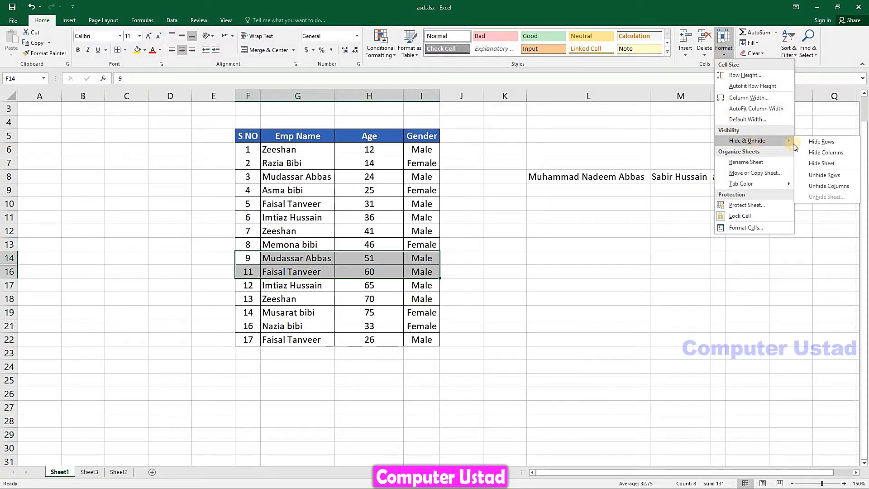
click(815, 175)
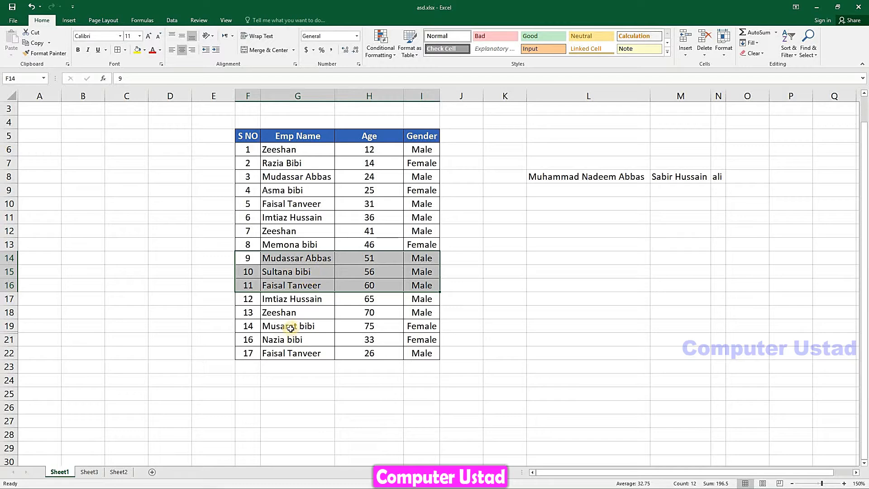
click(263, 329)
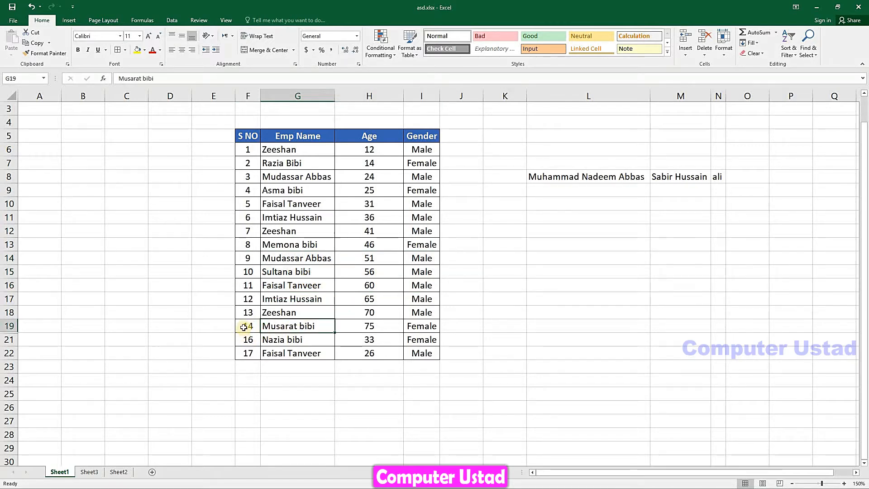
drag(244, 326, 387, 335)
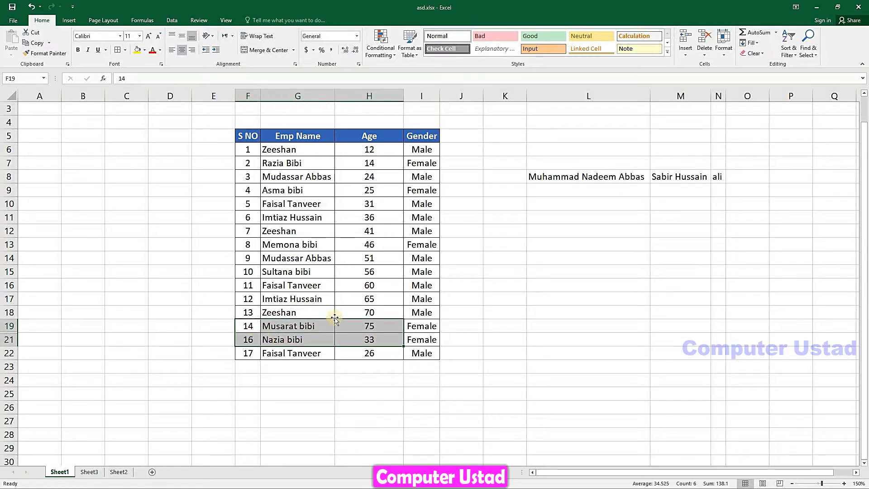
click(724, 49)
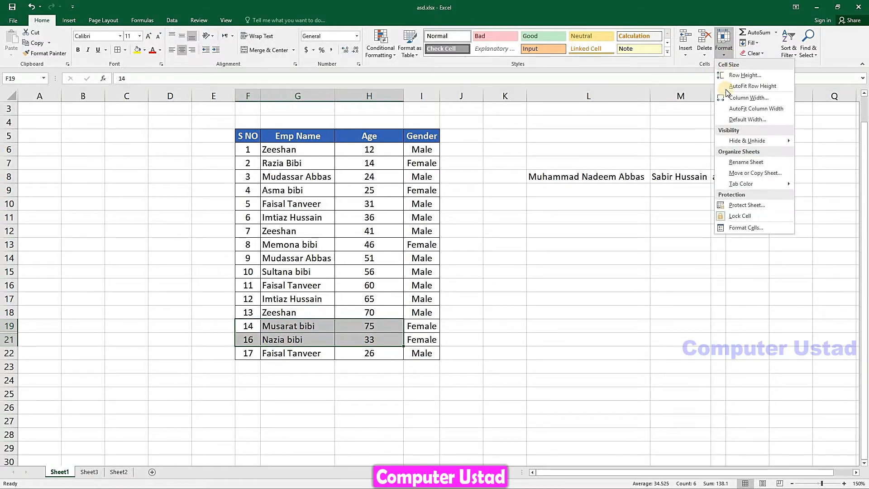
mouse_move(744, 145)
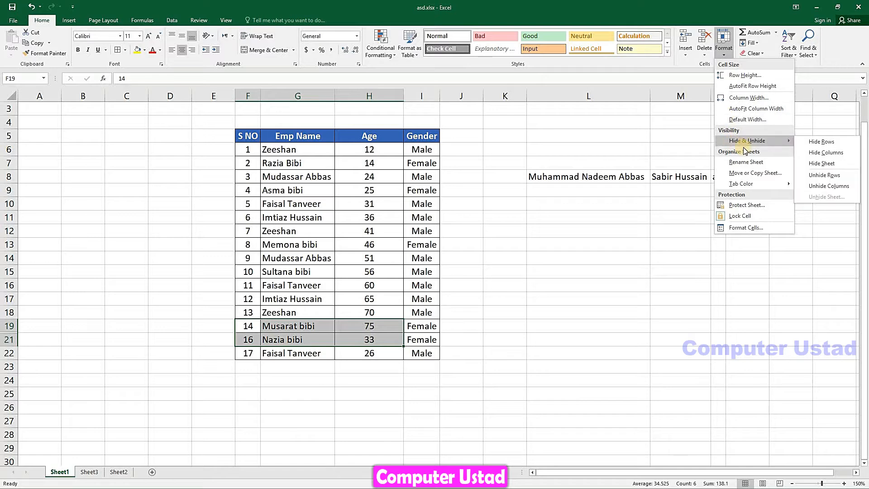
click(824, 175)
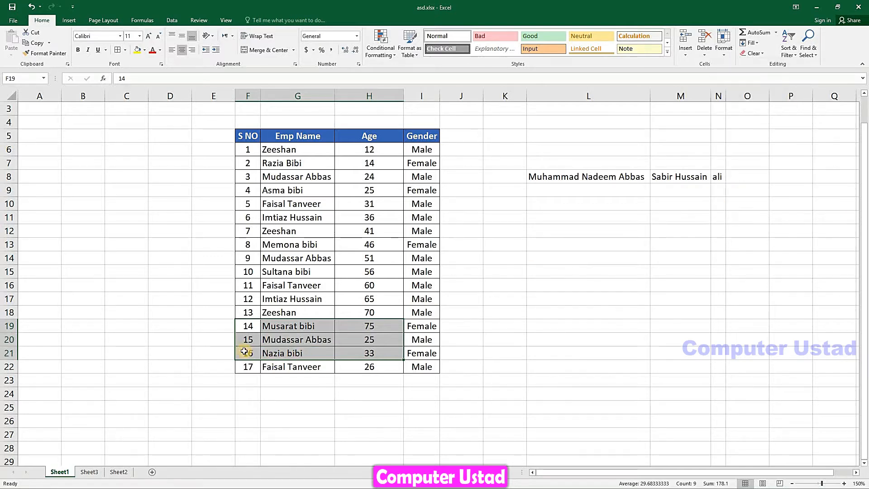
click(304, 340)
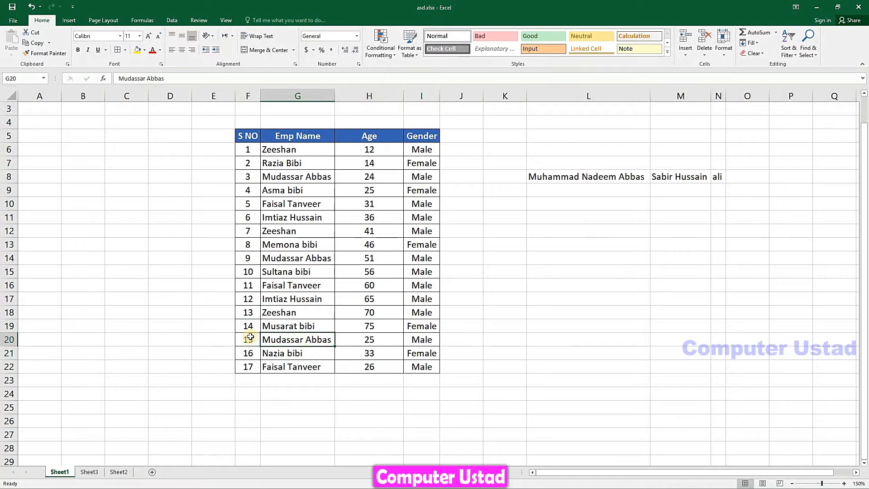
click(246, 337)
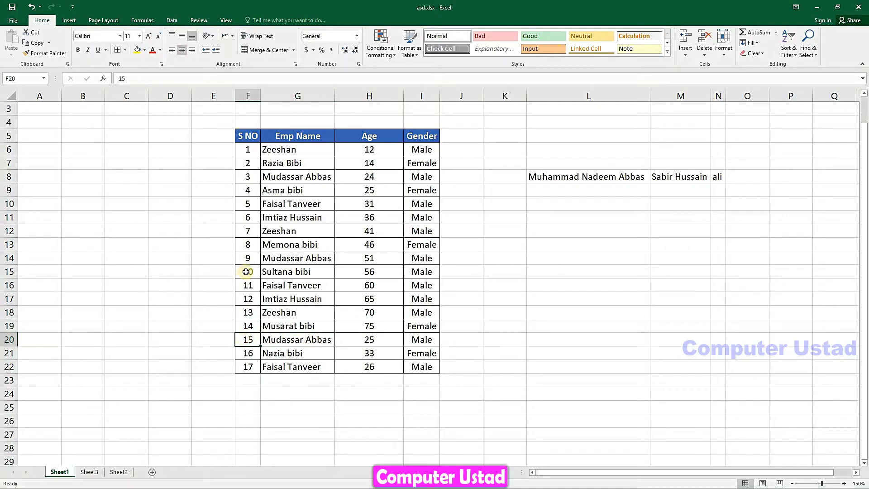
click(245, 271)
Hide the Emp Name column G
click(725, 49)
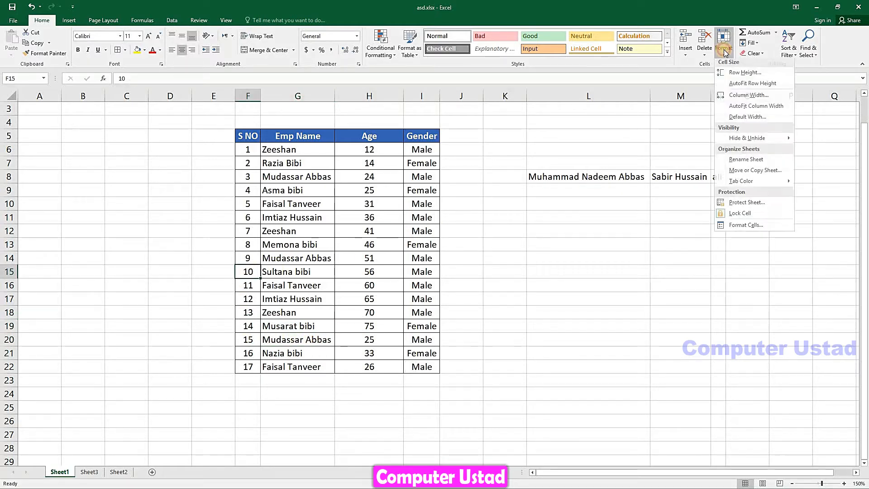
mouse_move(763, 140)
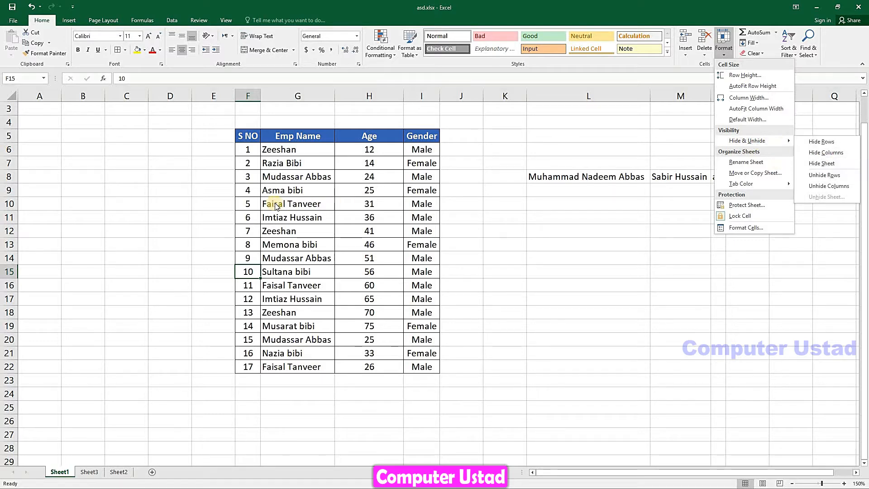
click(287, 192)
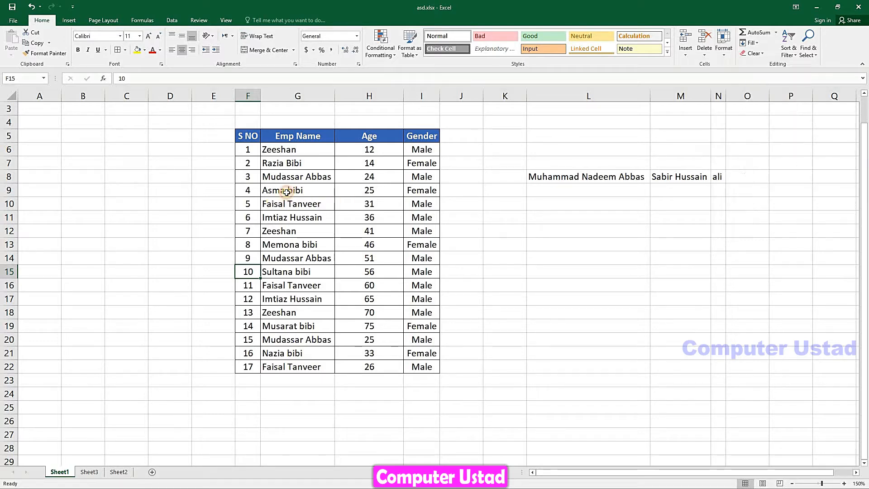
click(308, 207)
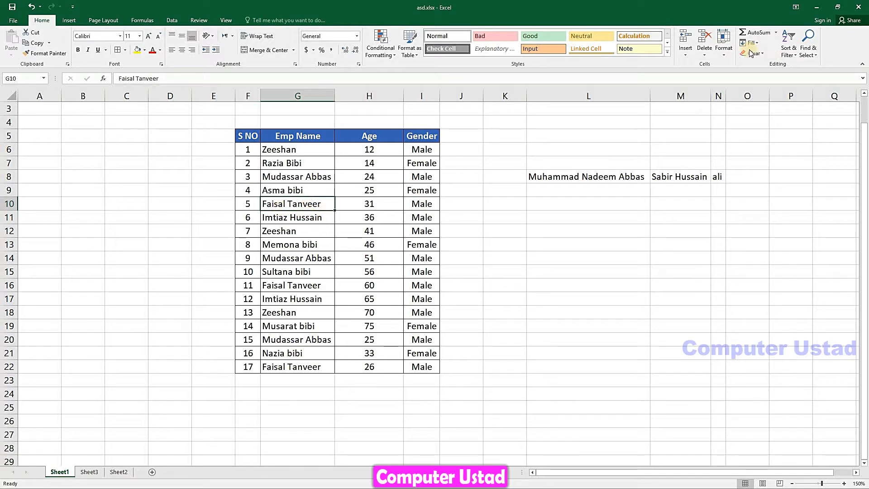
click(711, 56)
click(728, 57)
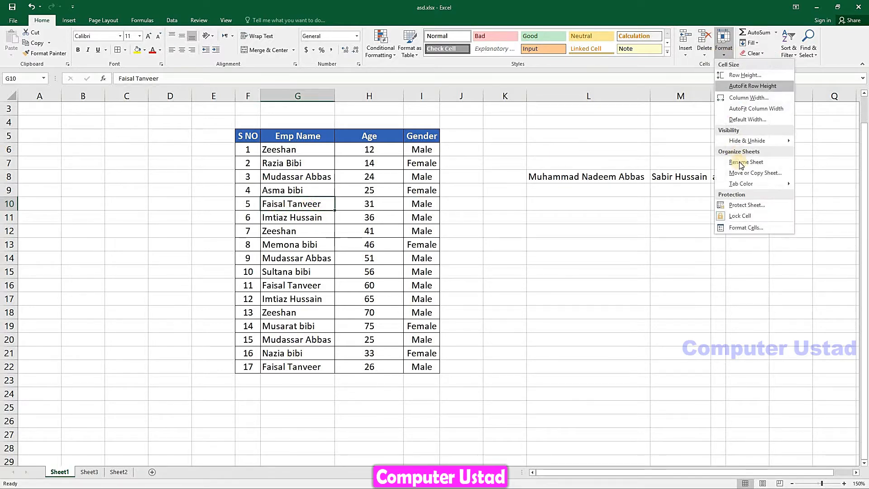
mouse_move(781, 142)
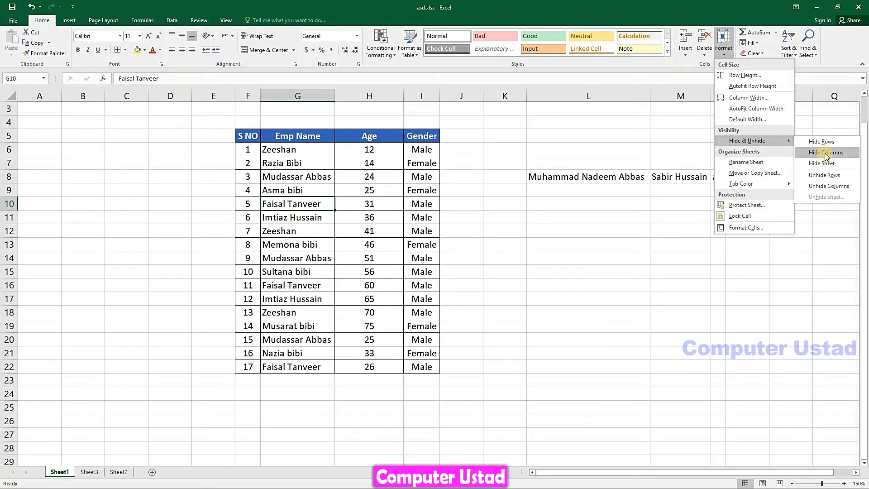
click(826, 154)
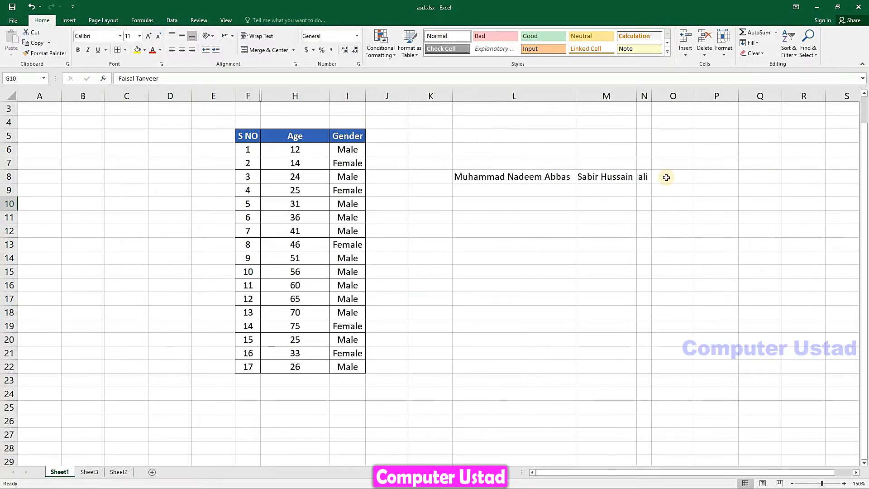
Hide the Gender column I, leaving S NO and Age visible
click(288, 214)
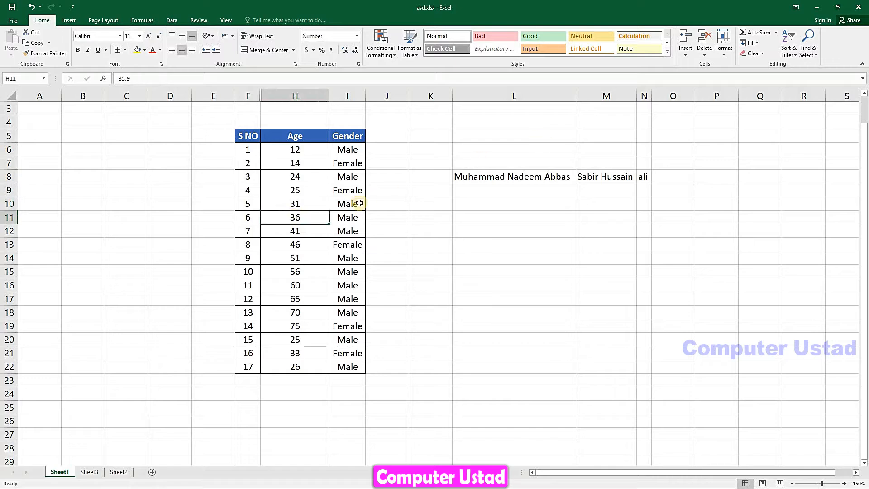
click(348, 174)
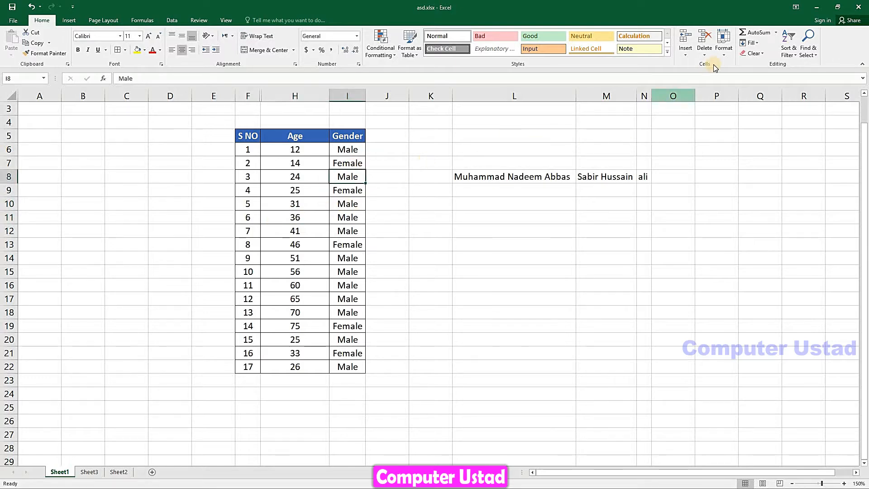
click(724, 45)
mouse_move(782, 140)
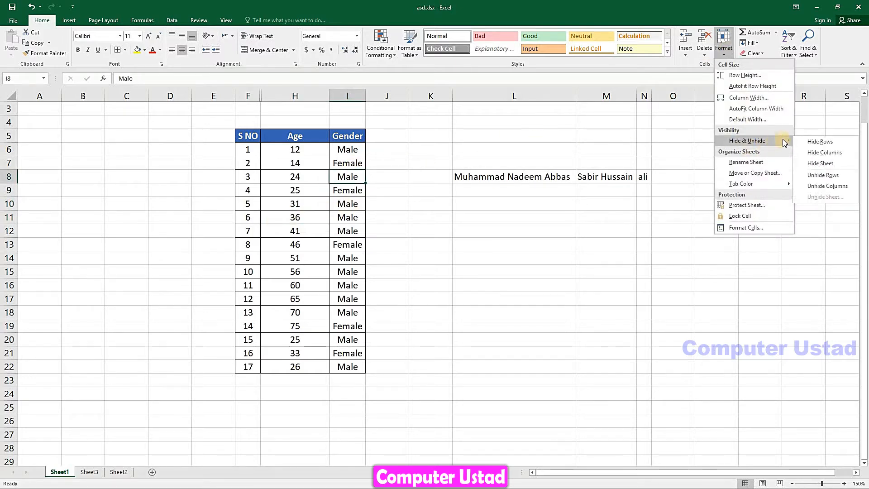
click(823, 153)
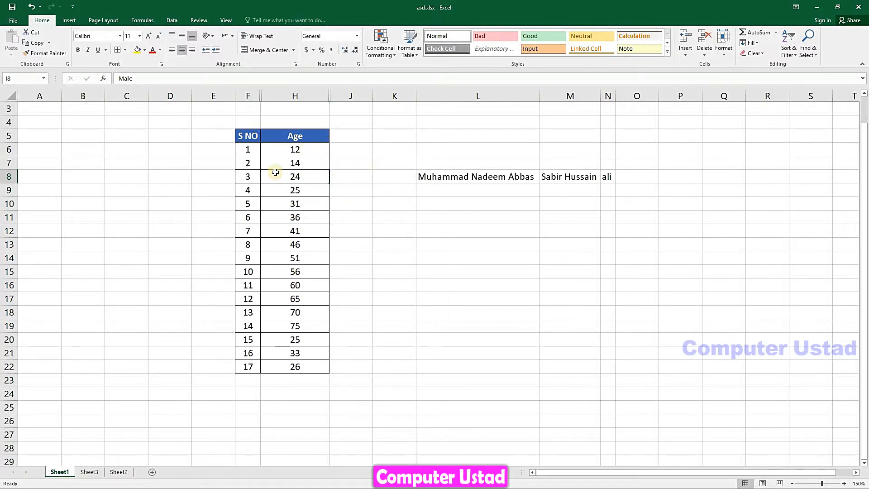
drag(244, 163, 267, 167)
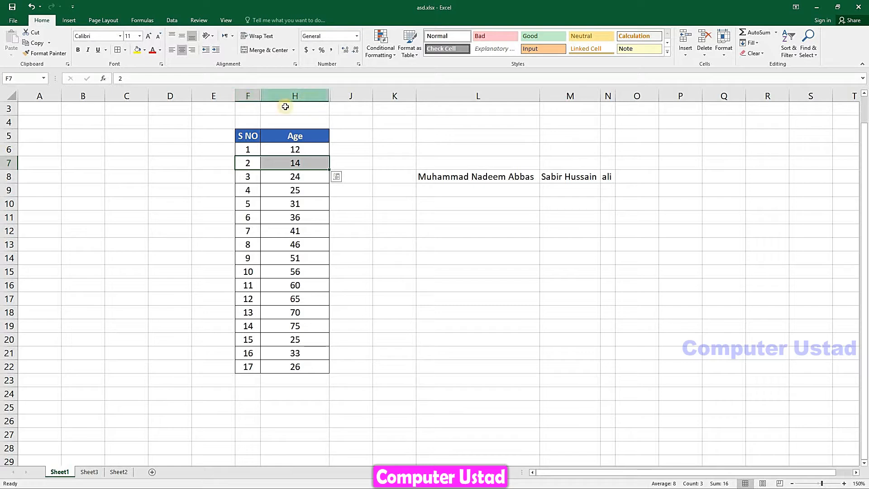
Unhide the Emp Name column G
click(724, 45)
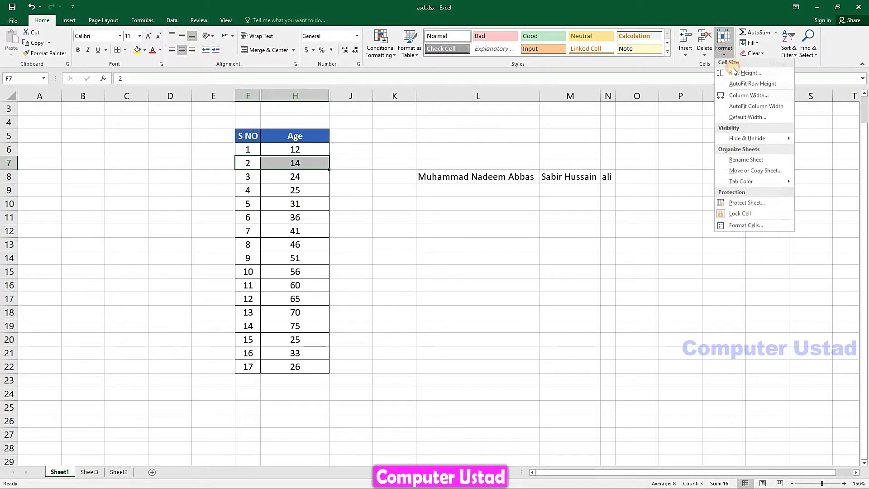
mouse_move(765, 141)
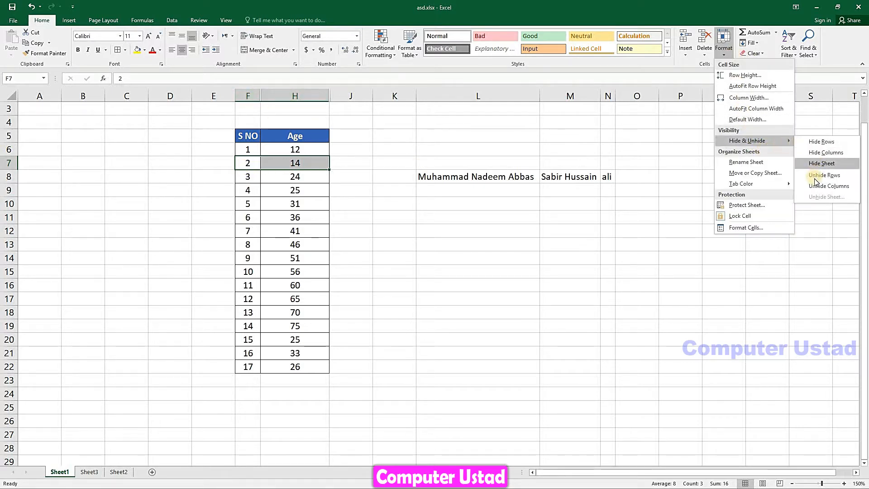
click(818, 187)
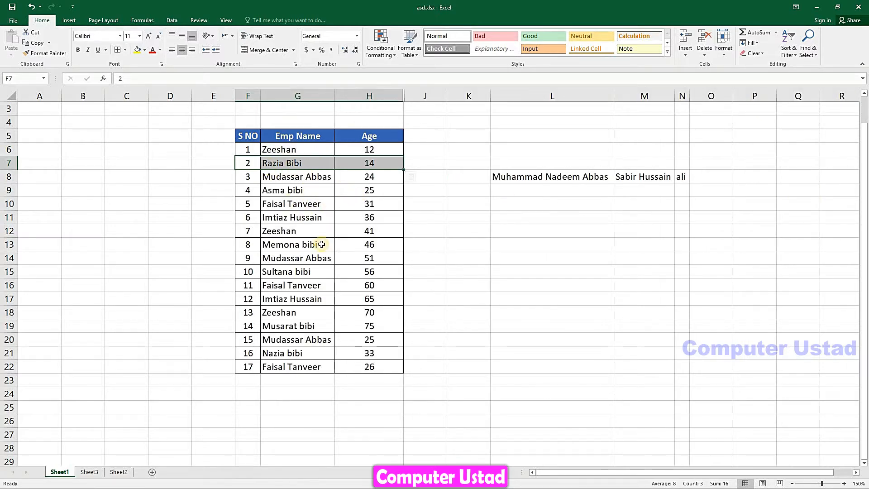
Select cells spanning the hidden Gender column and unhide column I
click(384, 217)
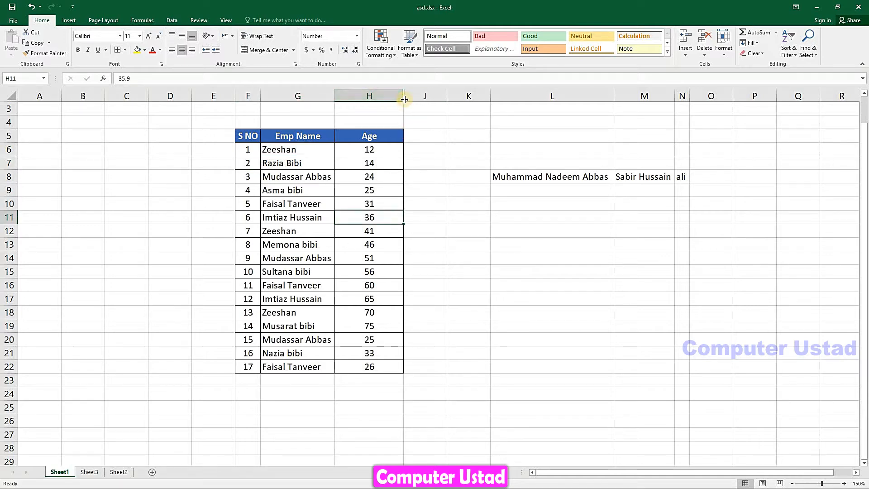
drag(384, 200, 437, 285)
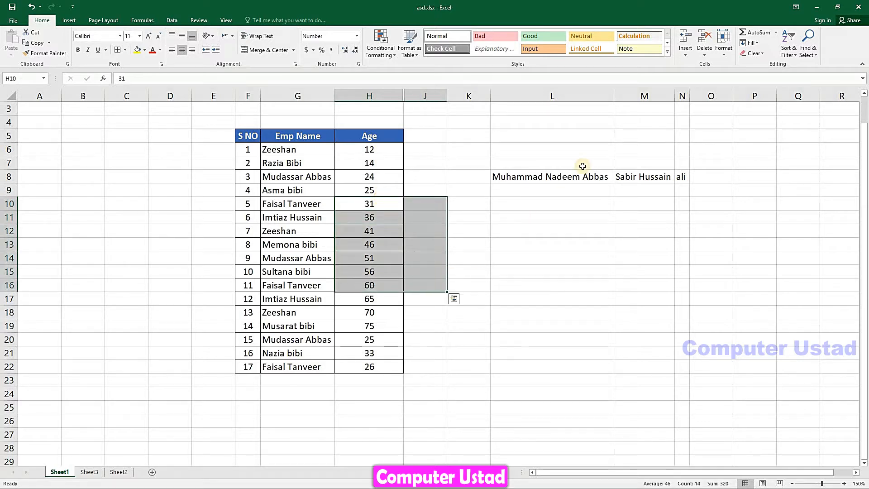
click(724, 45)
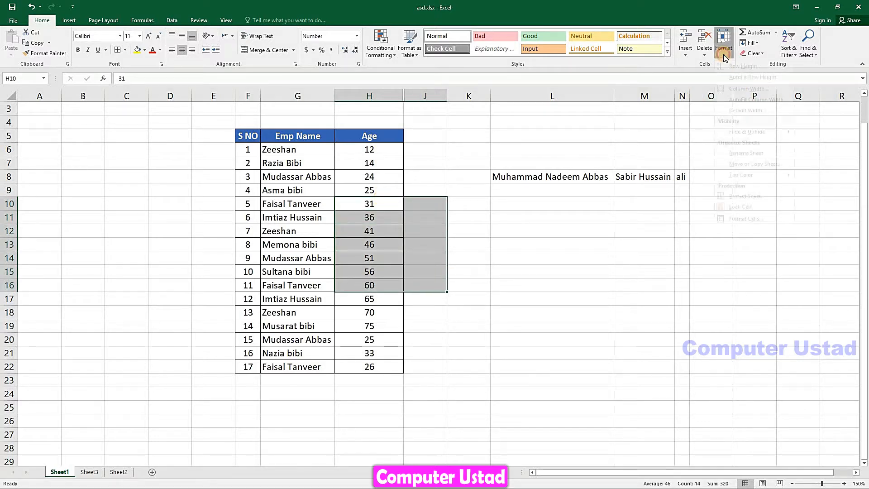
mouse_move(772, 140)
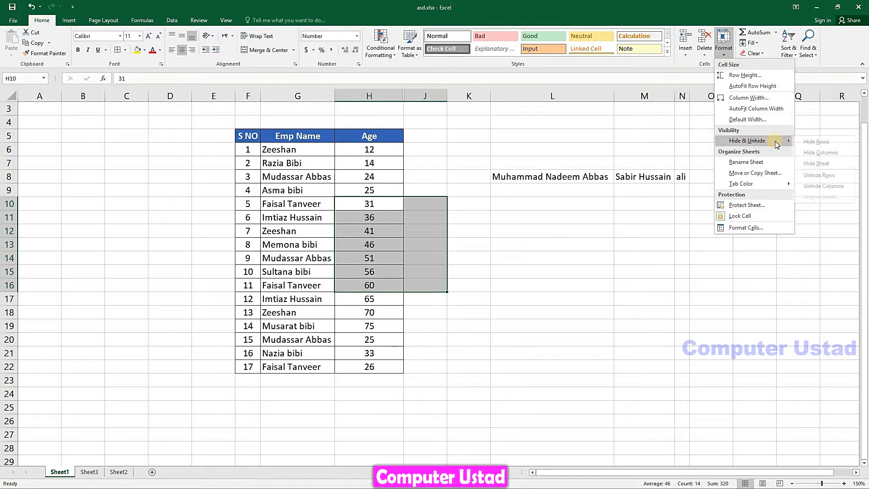
click(807, 186)
click(427, 211)
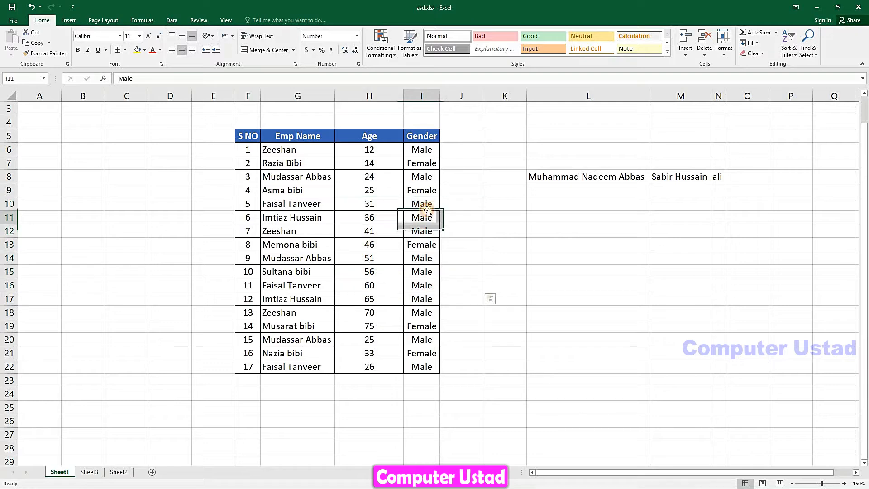
Widen the Gender and Emp Name columns, then hide Sheet1
drag(441, 97, 461, 96)
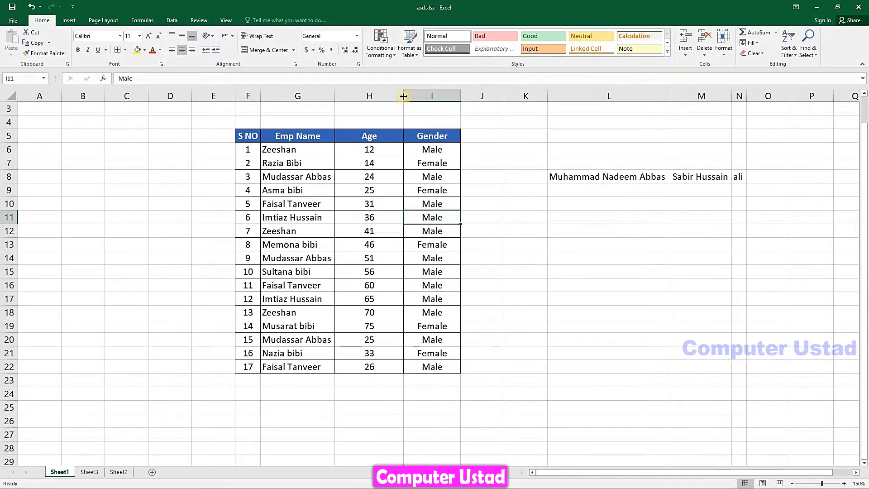
drag(334, 96, 364, 96)
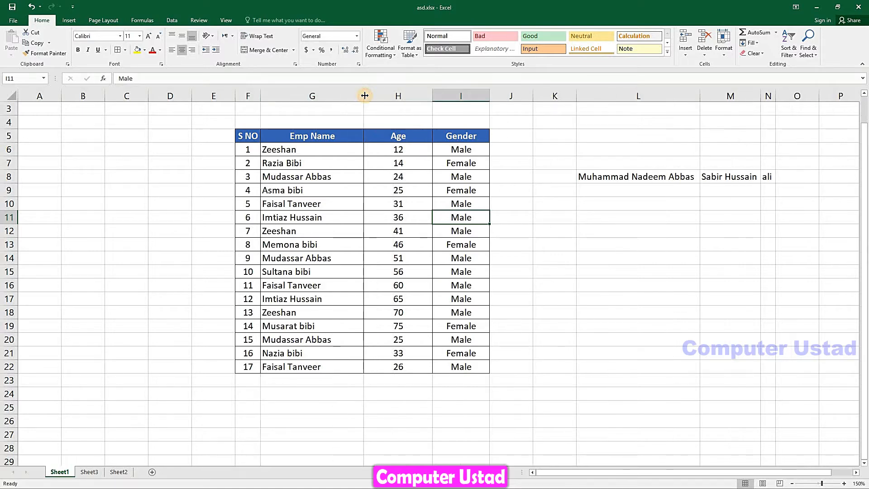
click(724, 43)
mouse_move(763, 138)
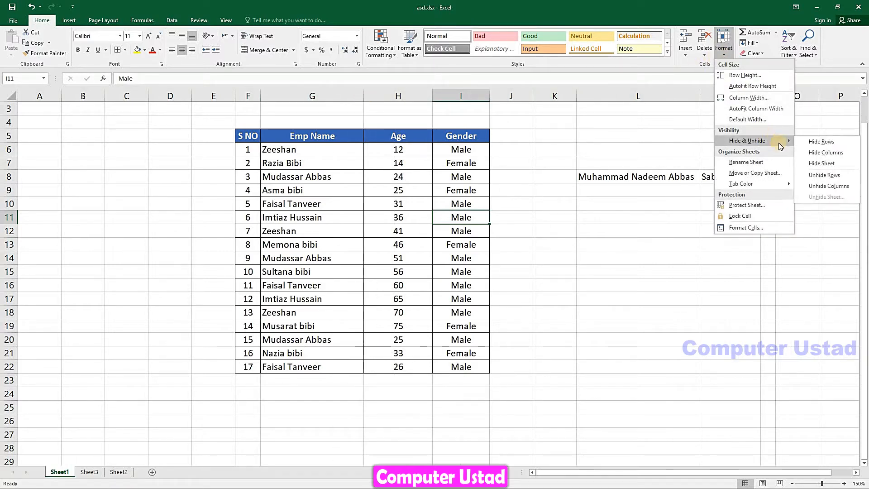
click(817, 165)
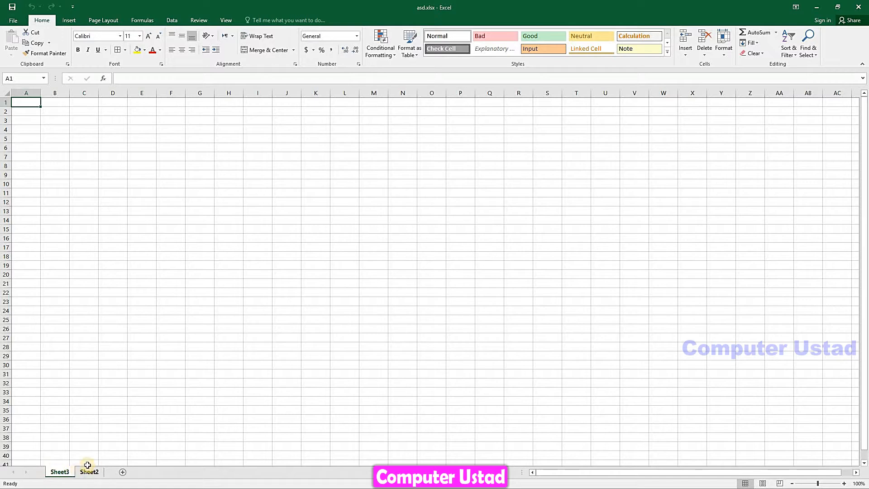
Unhide Sheet1 from the Unhide Sheet list
click(724, 43)
mouse_move(792, 144)
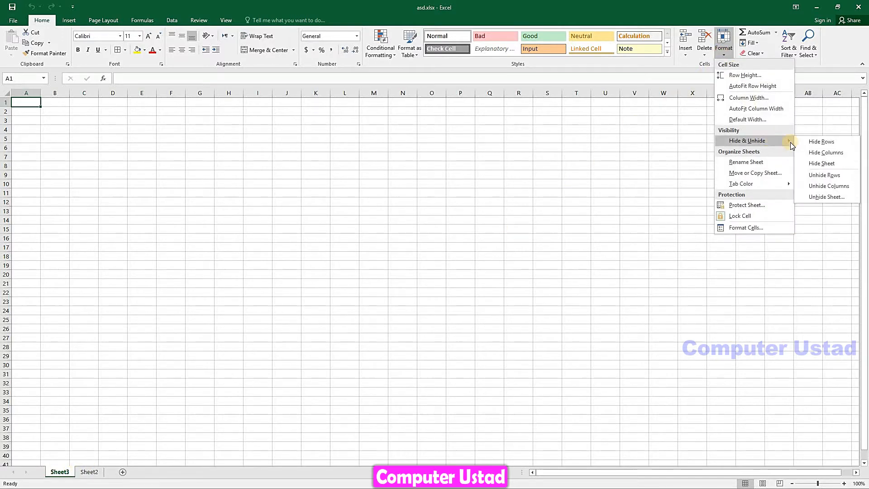
click(819, 198)
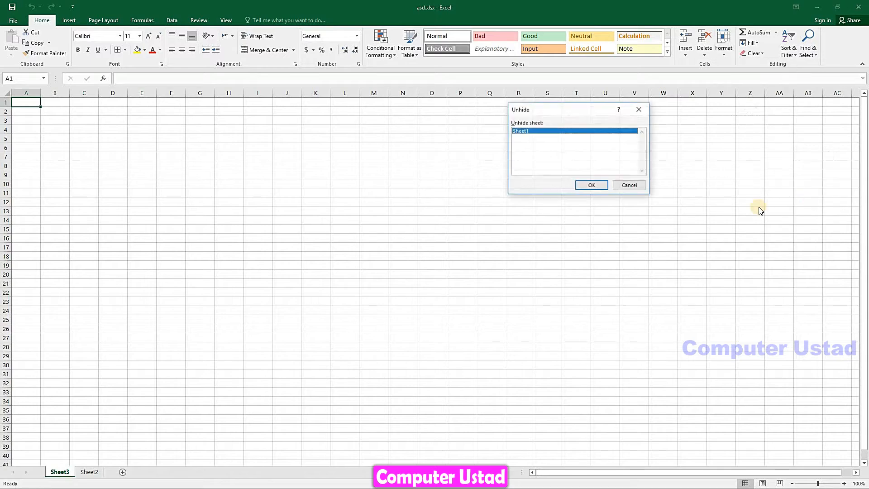
click(588, 186)
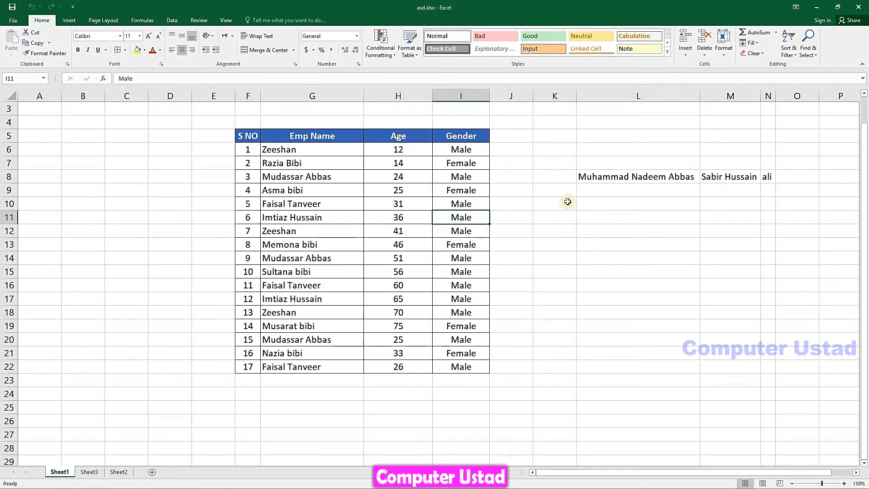
Rename the Sheet1 tab to 'Student rec' via Format > Rename Sheet, then go to blank Sheet3
click(726, 52)
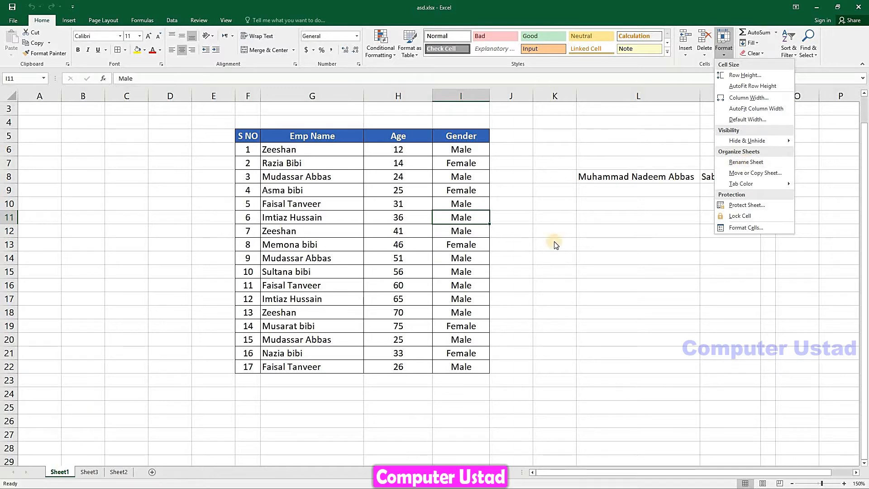
click(745, 162)
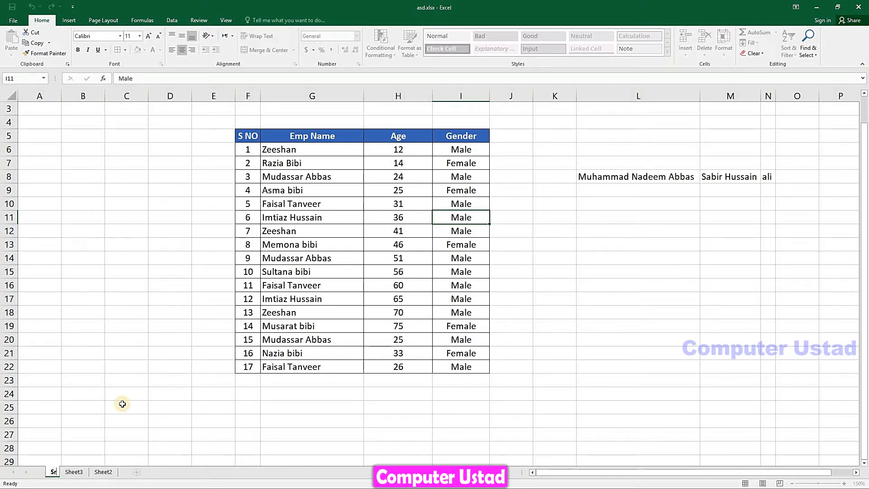
key(BackSpace)
key(BackSpace)
text(tudent rec)
key(Return)
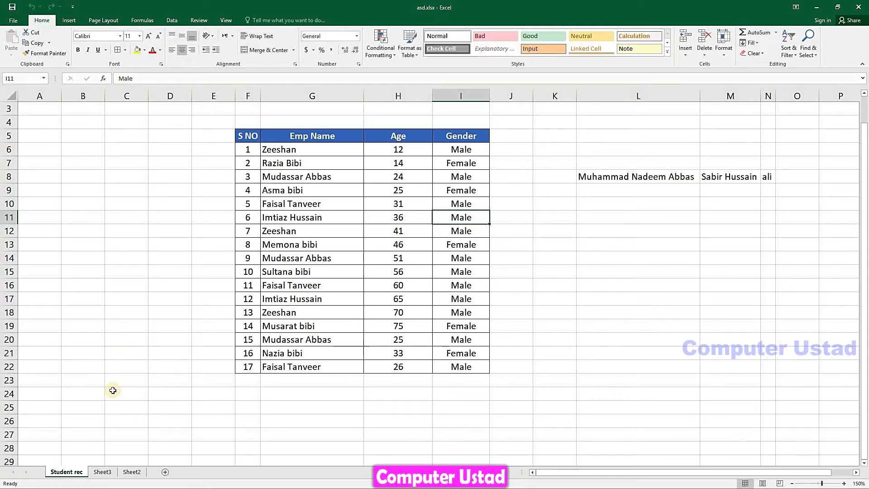
click(102, 472)
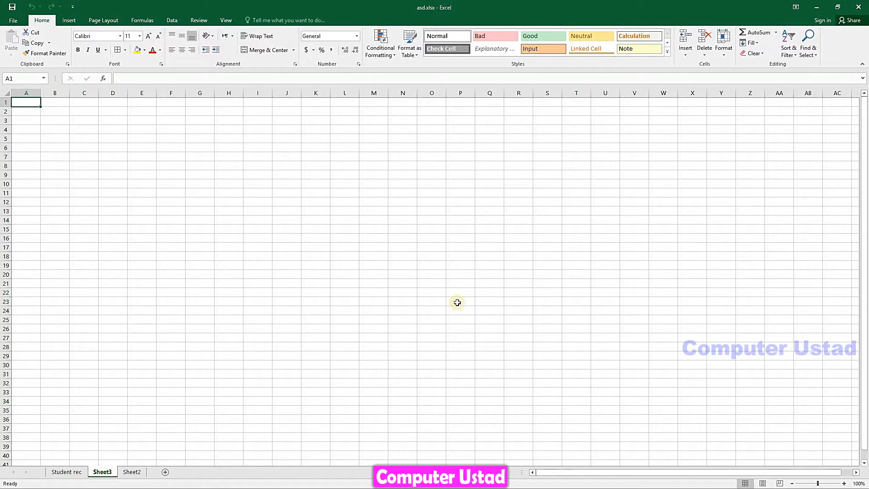
Rename the Sheet3 tab to STD
click(724, 45)
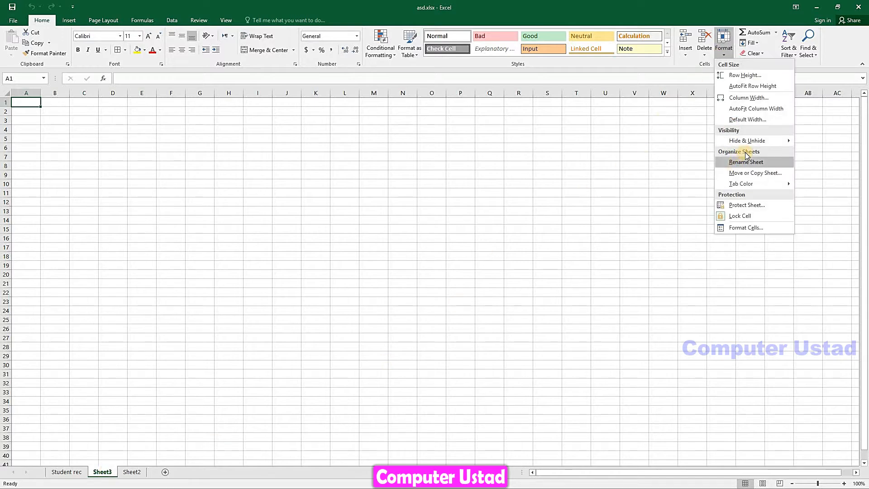
right_click(97, 473)
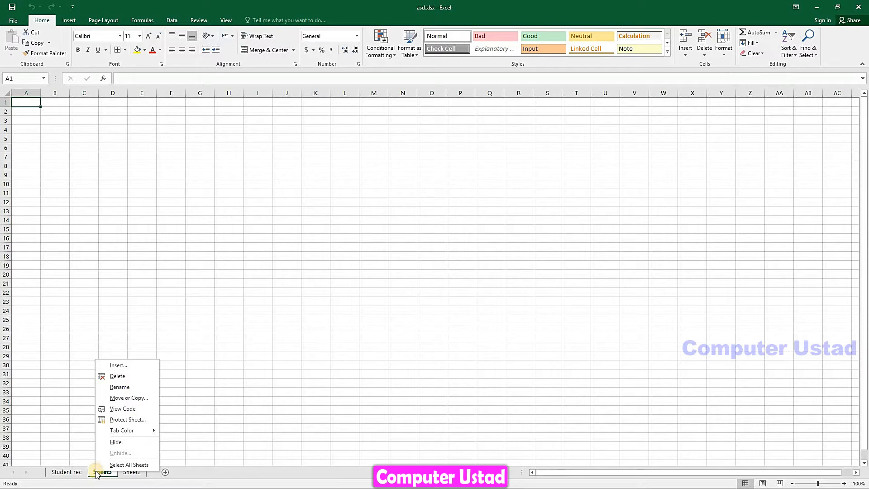
click(120, 387)
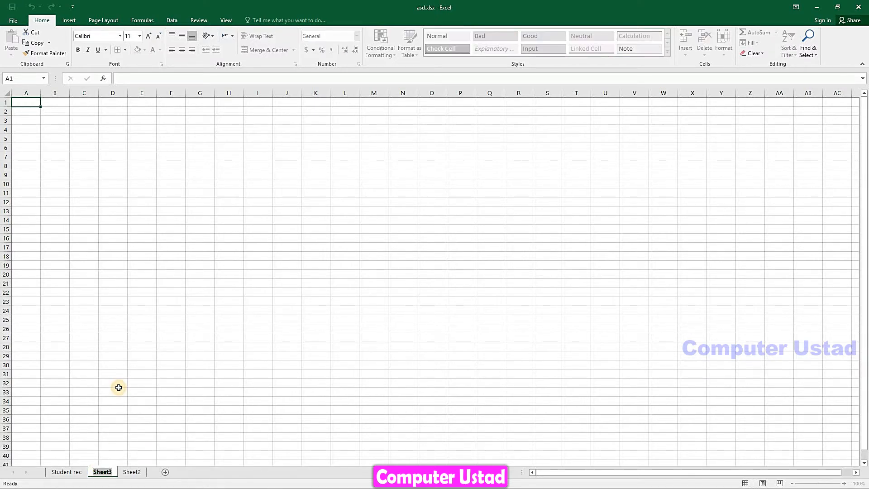
text(STD)
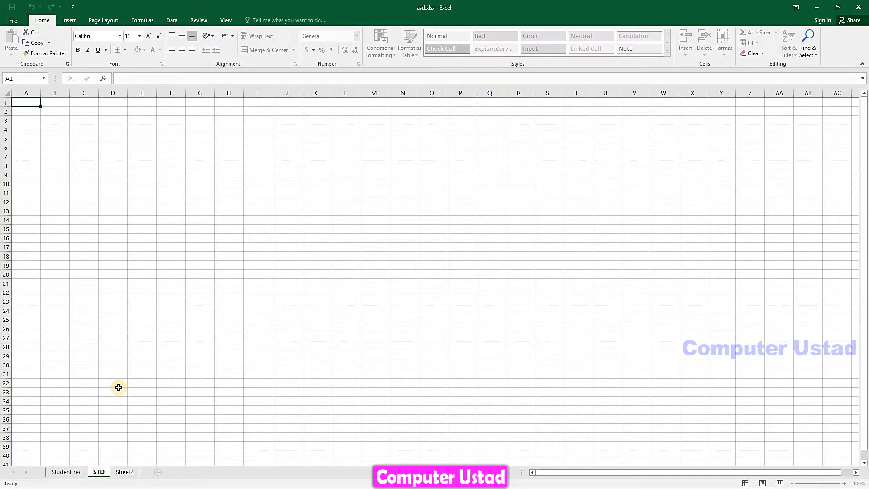
key(Return)
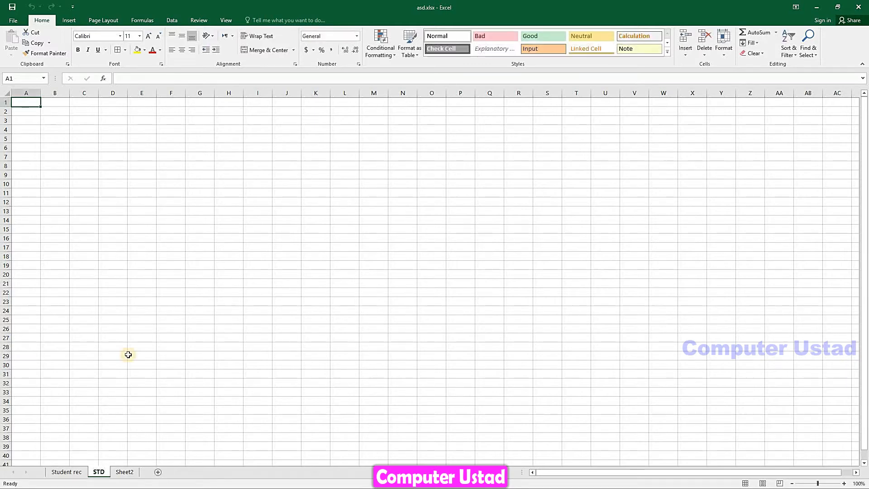
Rename the Sheet2 tab to dssd and return to the Student rec sheet
click(128, 472)
click(64, 473)
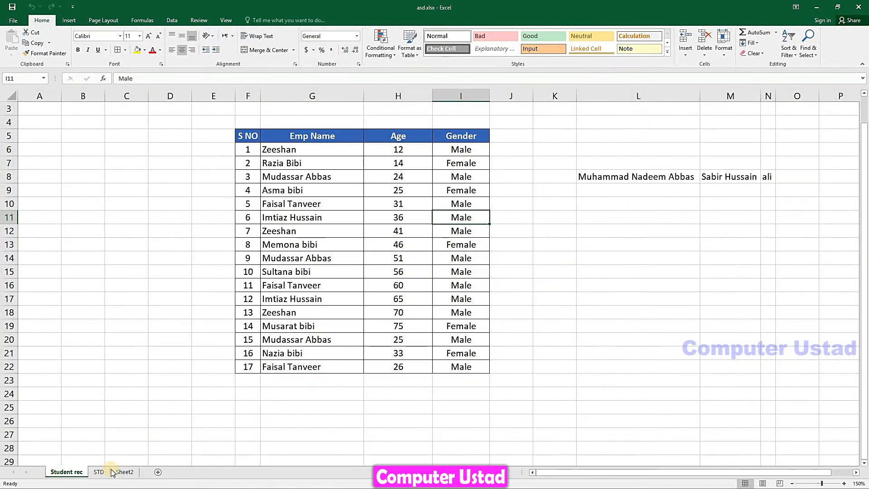
right_click(118, 472)
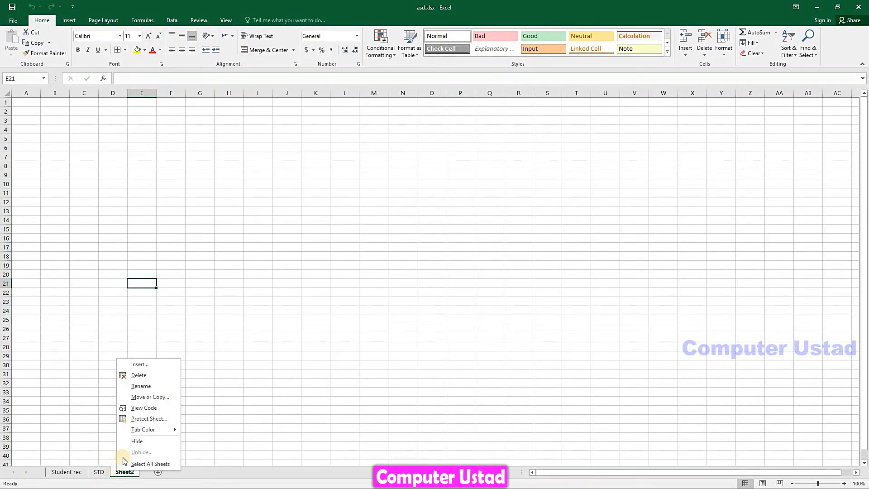
click(140, 386)
text(d)
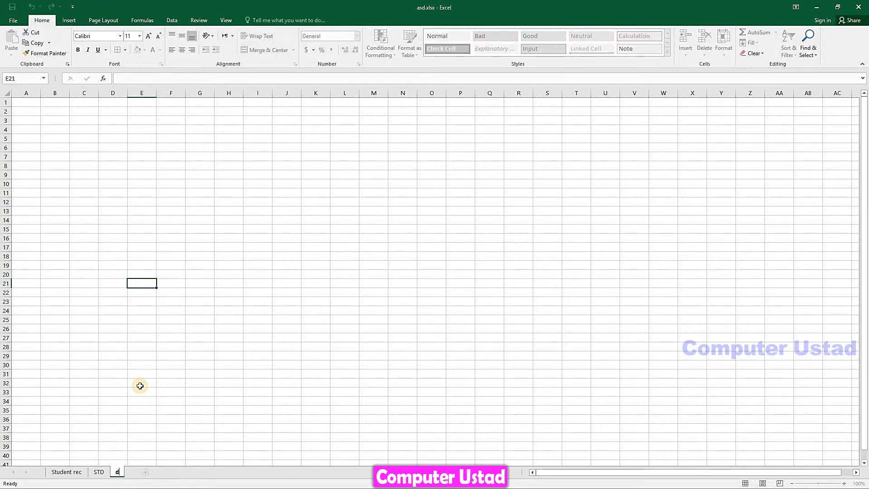
text(ssd)
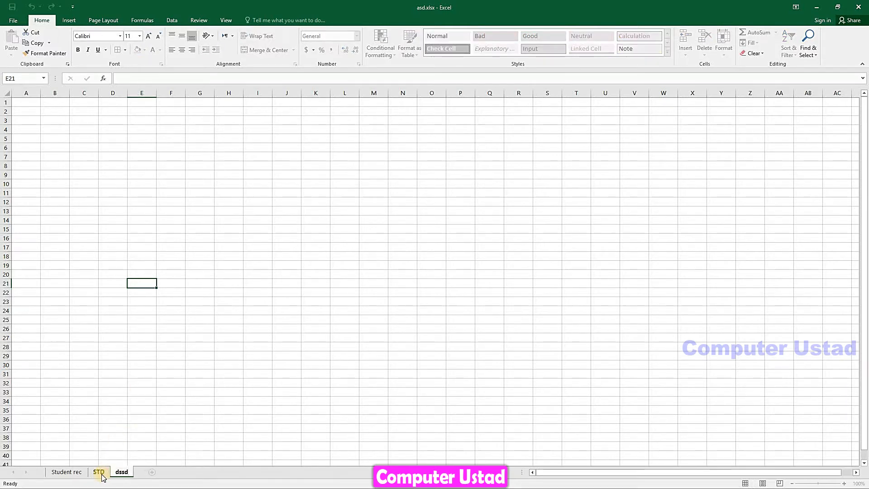
key(Return)
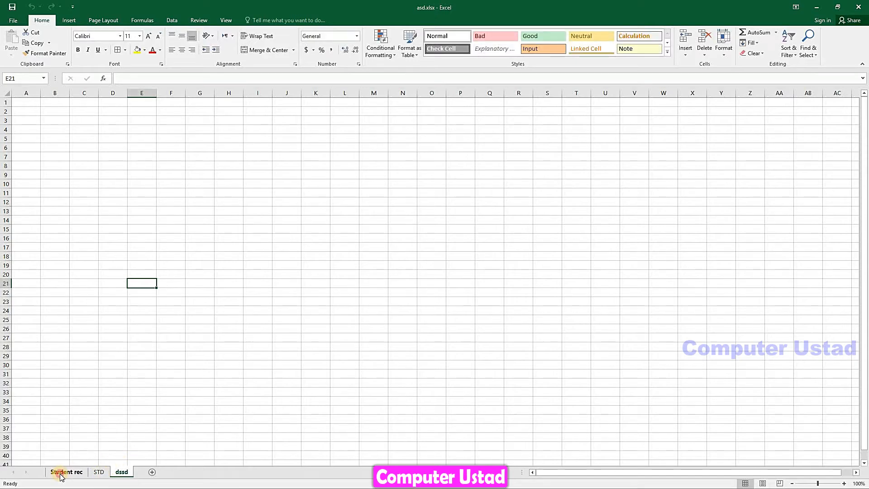
click(61, 472)
Copy the Student rec sheet with Create a copy ticked, adding Student rec (2) before the original
click(724, 45)
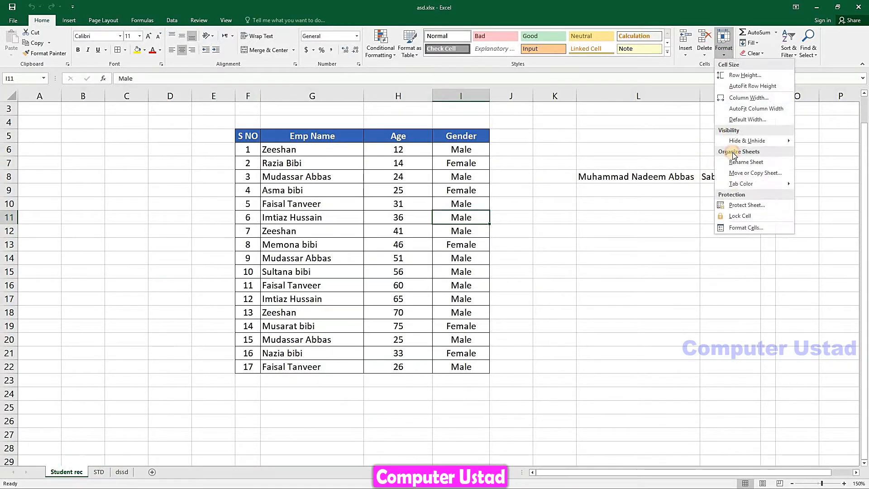
click(743, 174)
drag(574, 97, 557, 116)
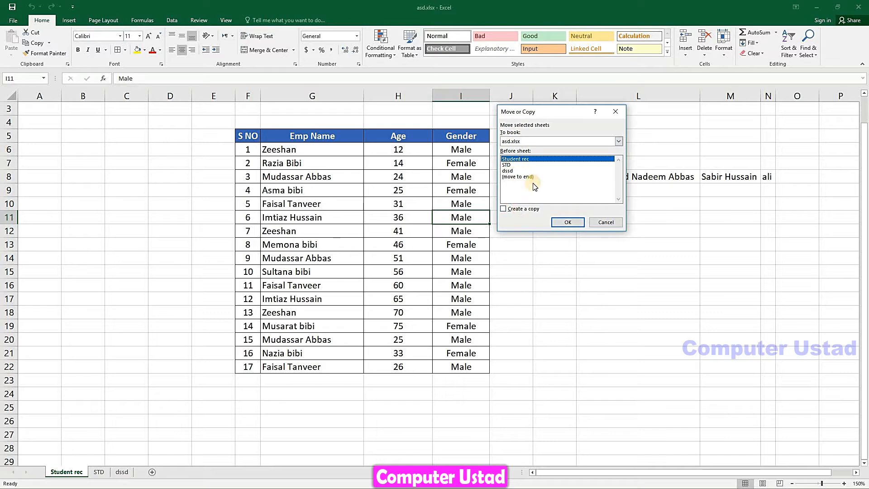
click(514, 210)
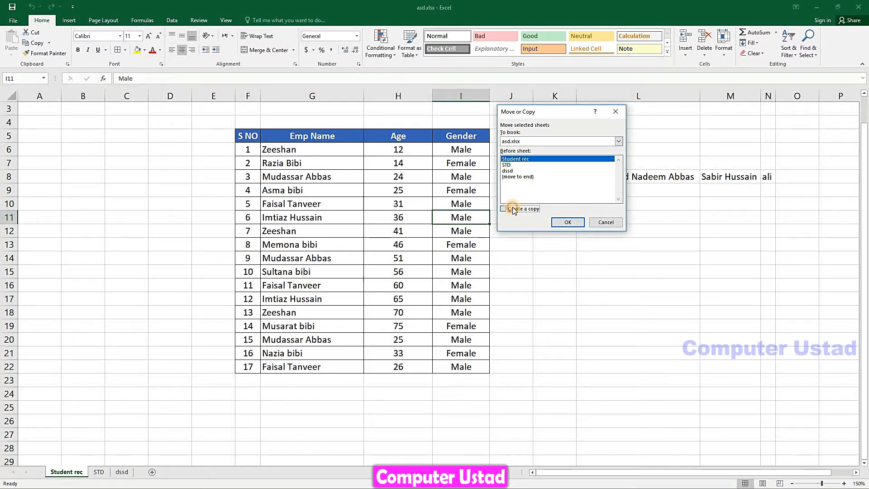
click(564, 222)
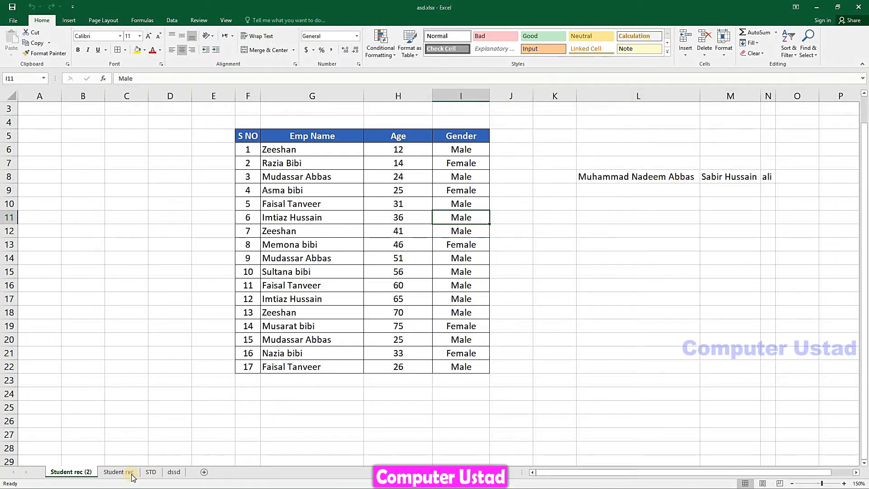
Compare the original Student rec sheet with its copy Student rec (2), ending on the original
click(116, 473)
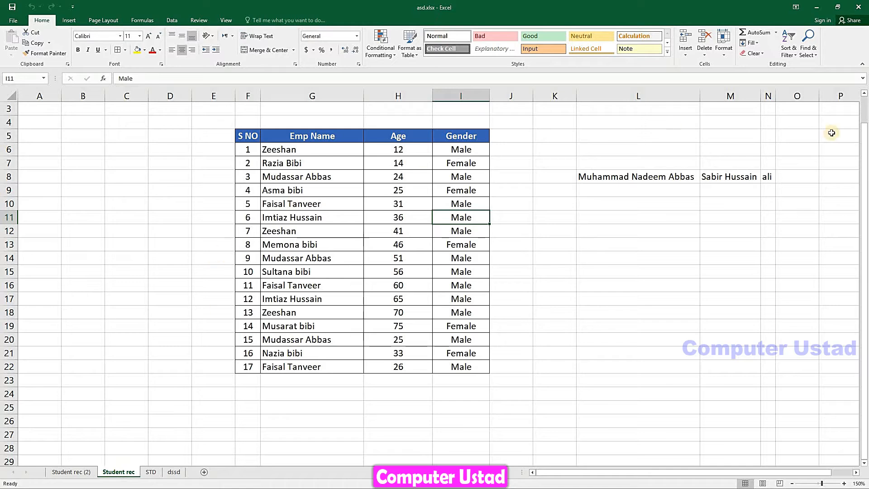
click(72, 473)
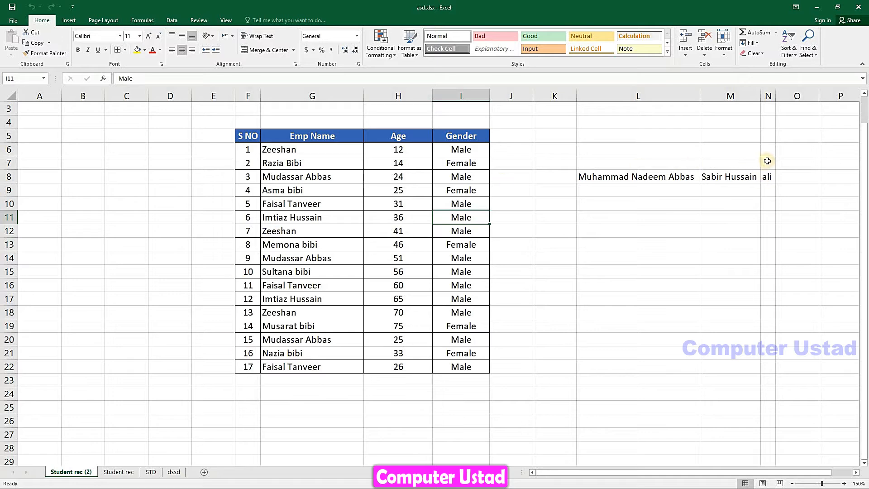
click(117, 473)
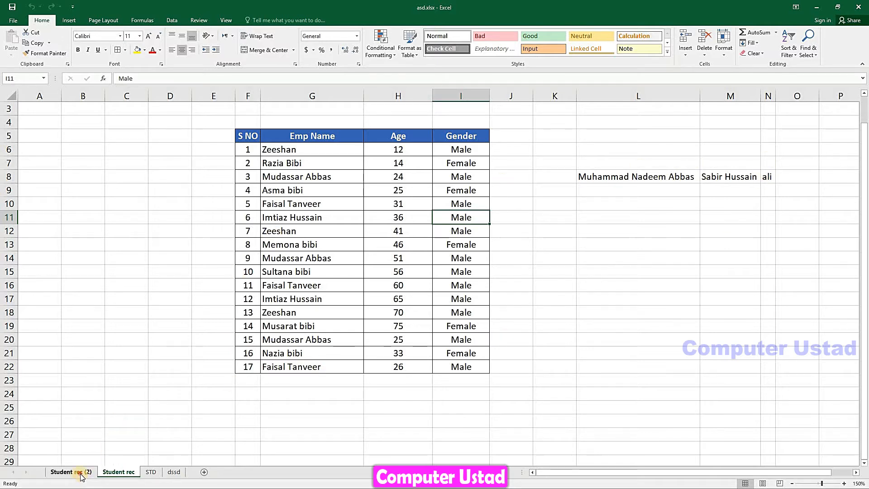
click(84, 474)
click(117, 474)
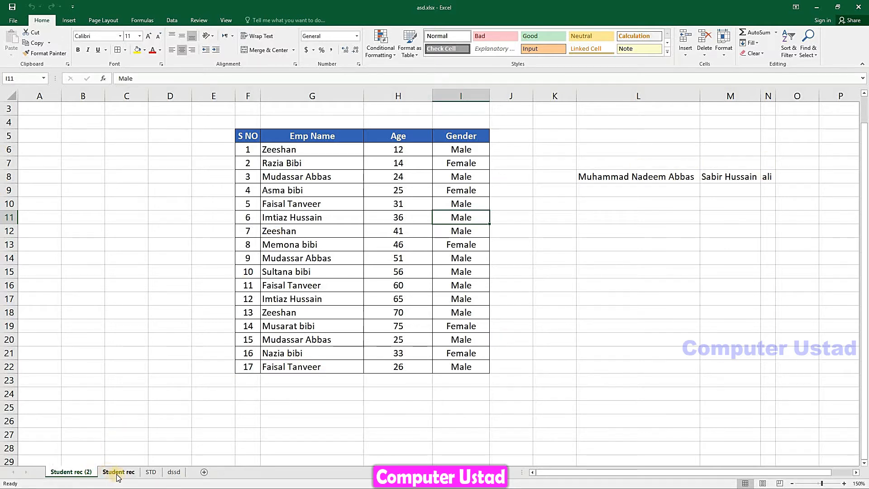
click(89, 473)
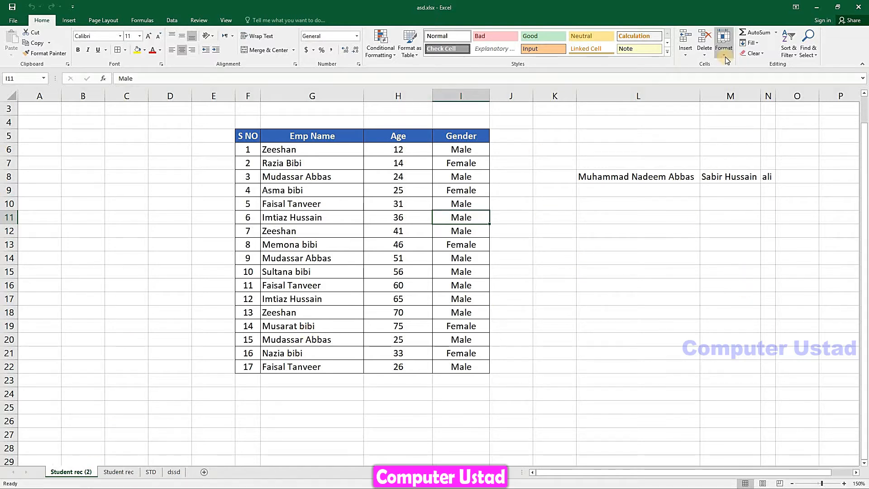
click(126, 473)
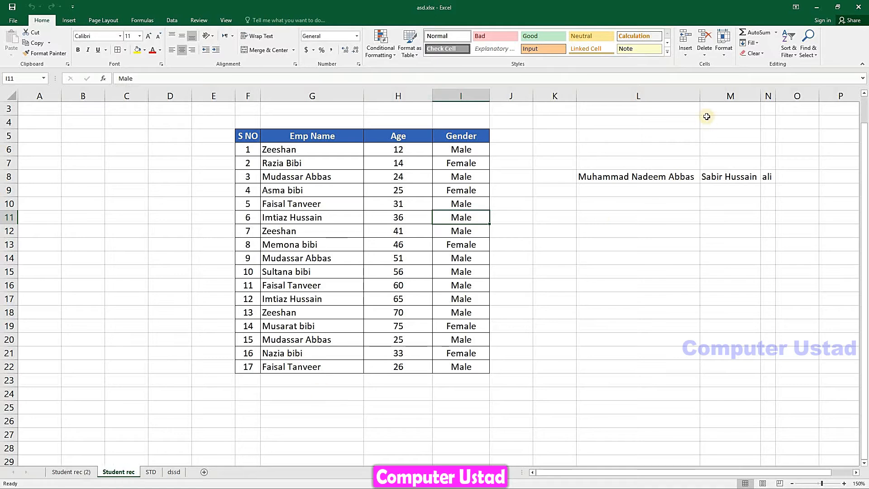
Move the original Student rec sheet to the end of the workbook, after dssd
click(721, 59)
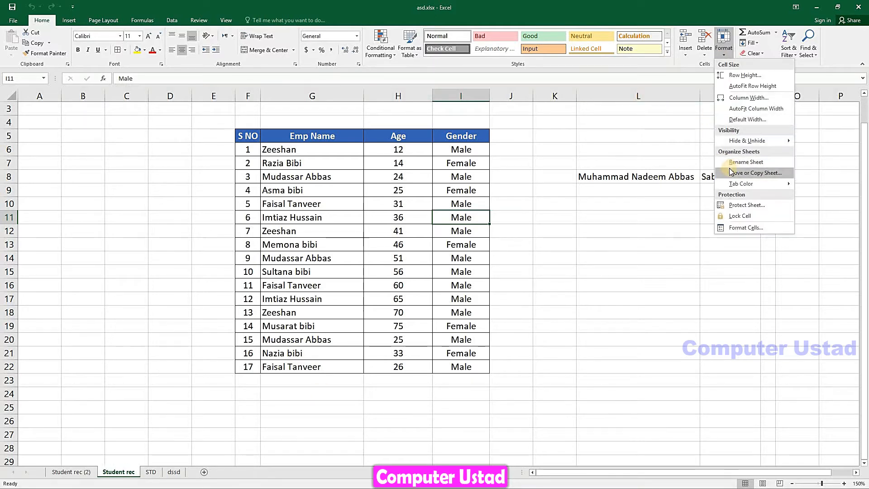
click(742, 171)
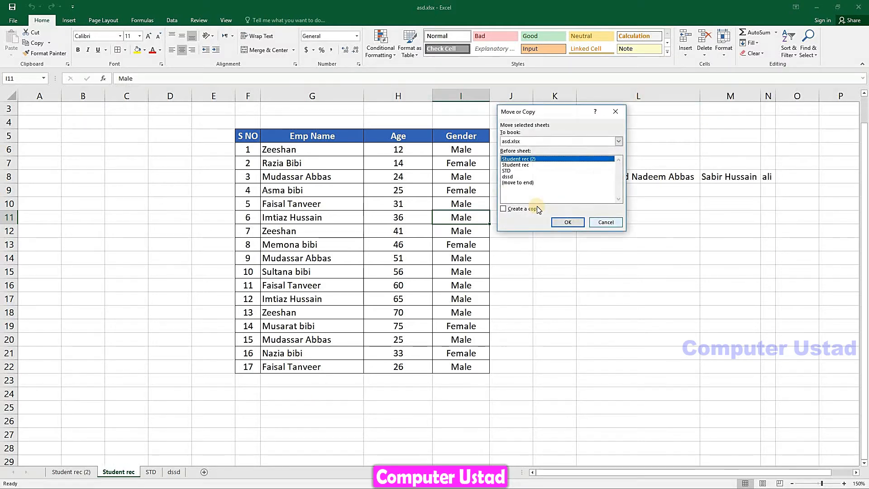
click(523, 184)
click(569, 222)
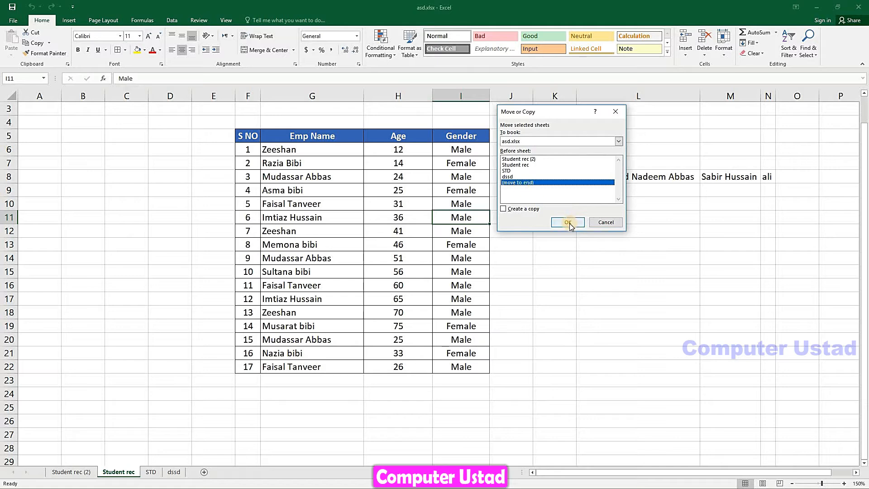
click(568, 222)
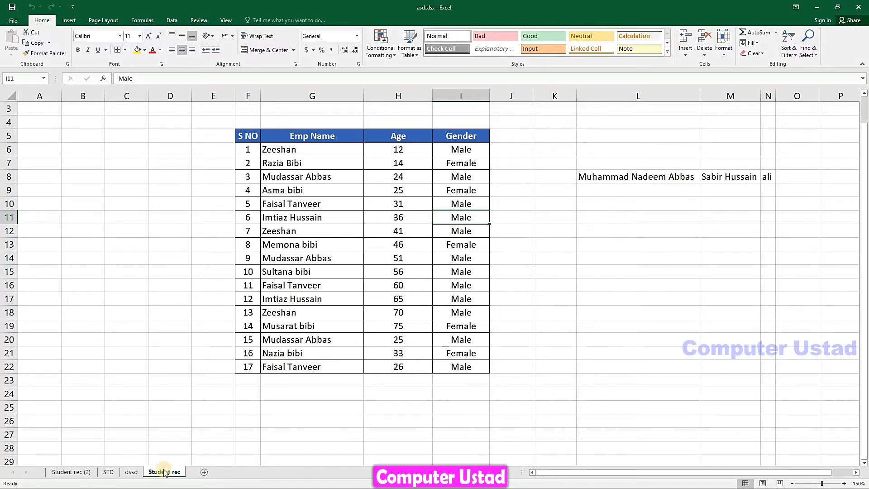
Give the Student rec sheet tab a red colour, then go to the dssd sheet
click(110, 472)
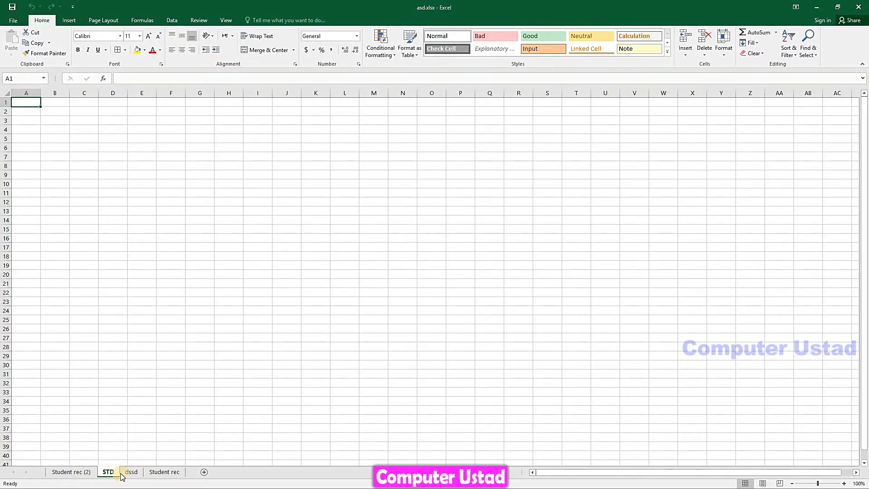
click(131, 472)
click(164, 472)
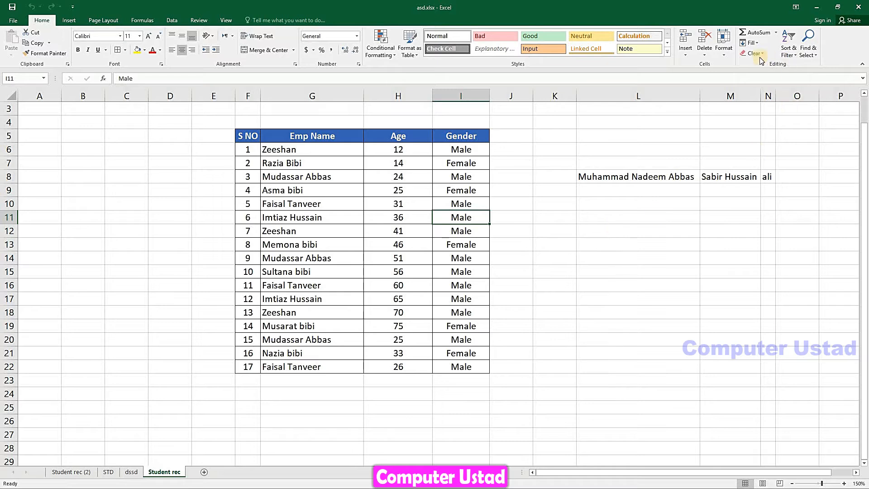
click(729, 55)
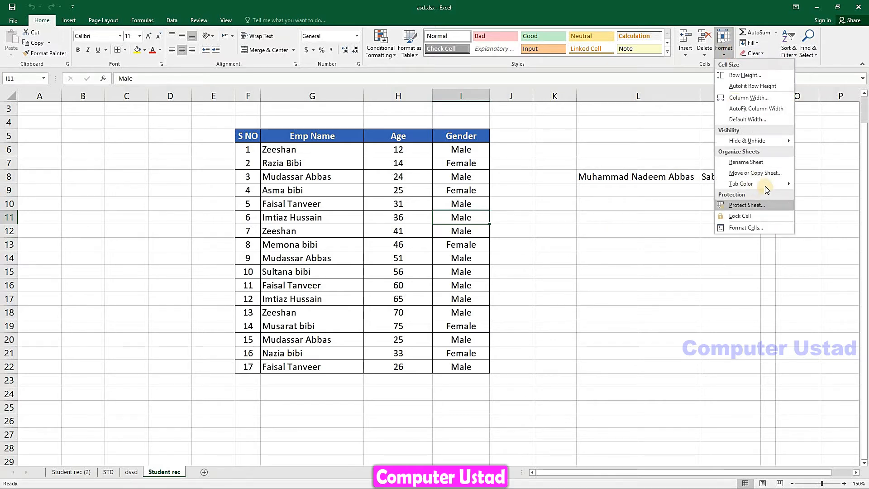
mouse_move(767, 190)
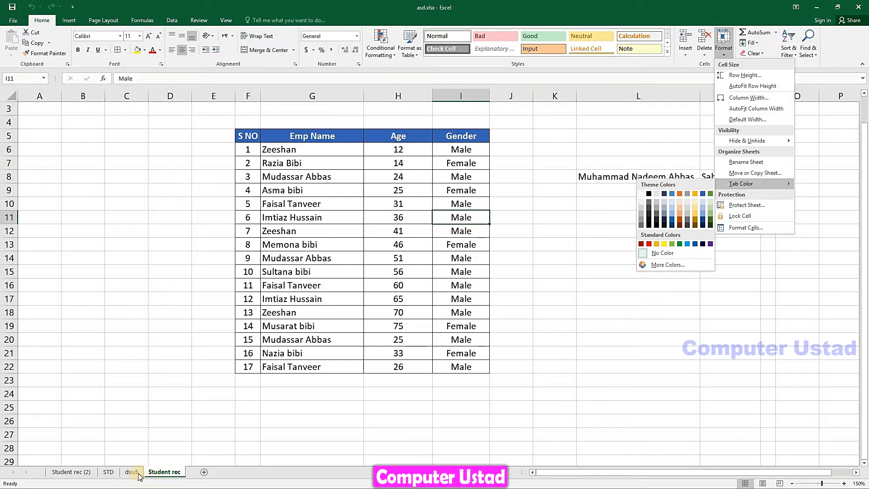
click(648, 245)
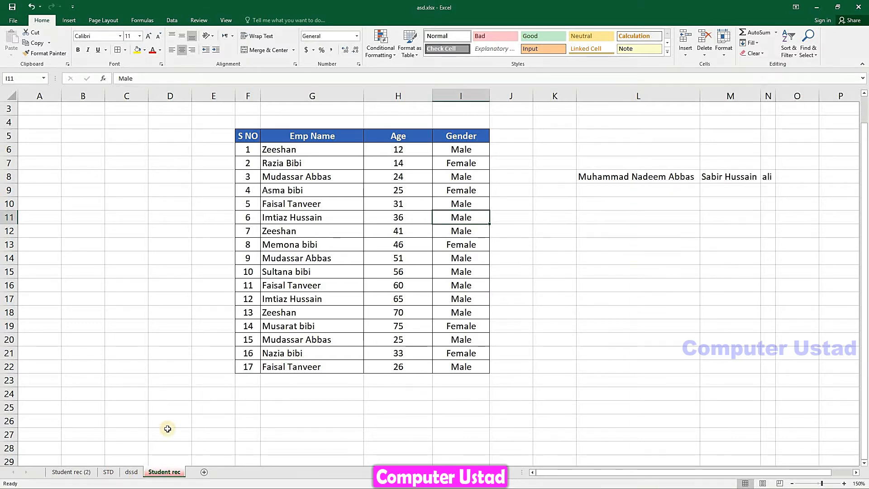
click(131, 472)
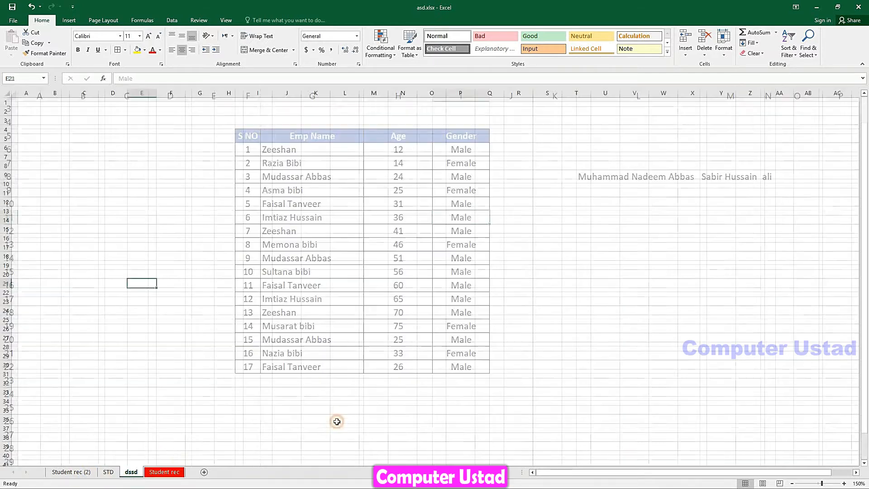
Colour the dssd tab yellow, the STD tab purple and the Student rec (2) tab green
right_click(134, 474)
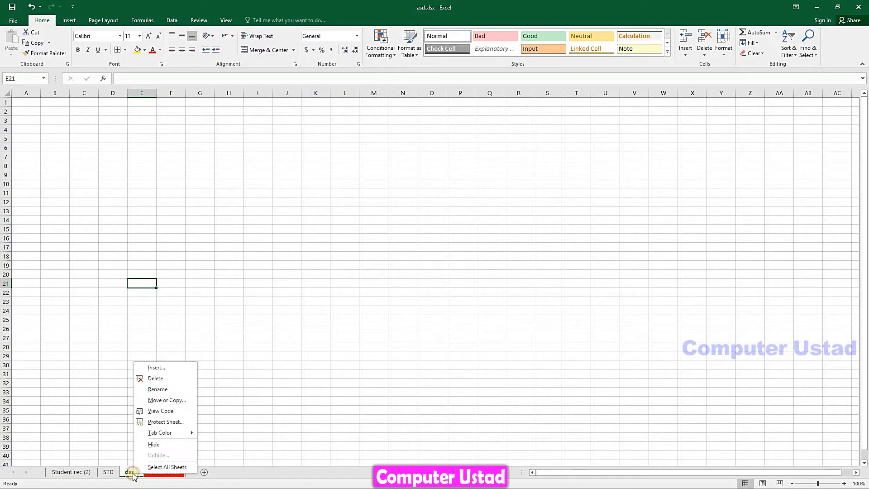
mouse_move(189, 434)
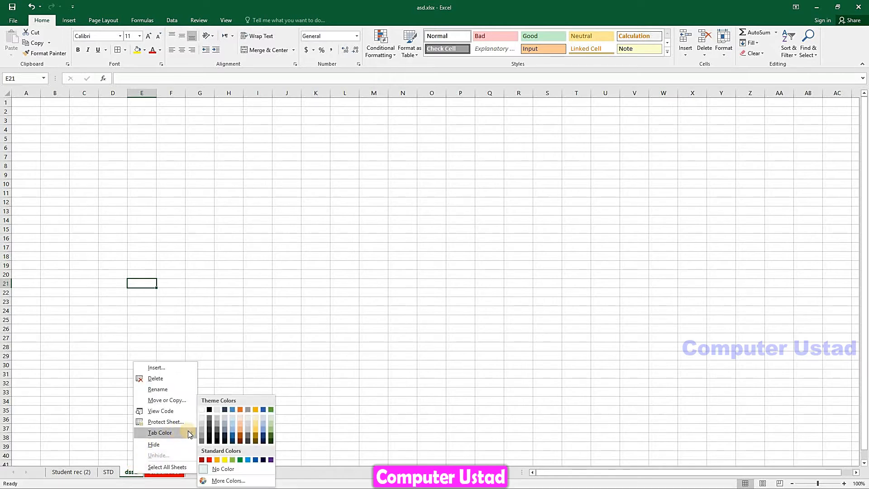
click(224, 460)
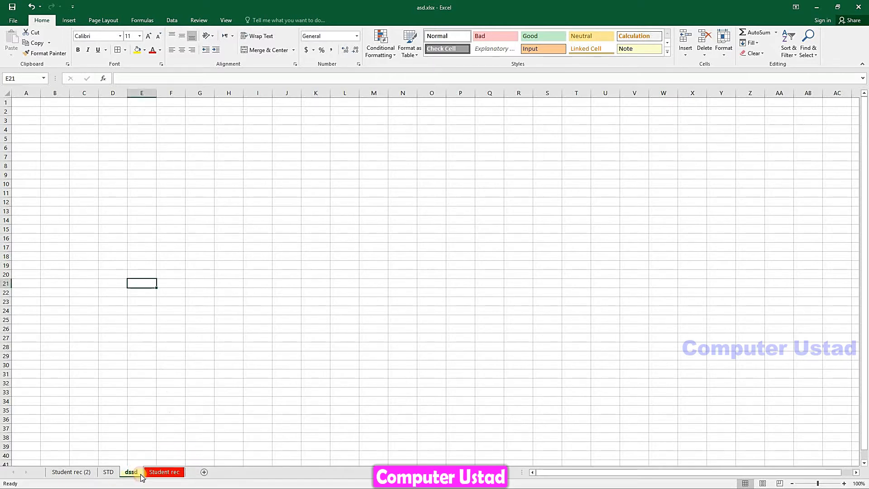
right_click(108, 473)
mouse_move(144, 434)
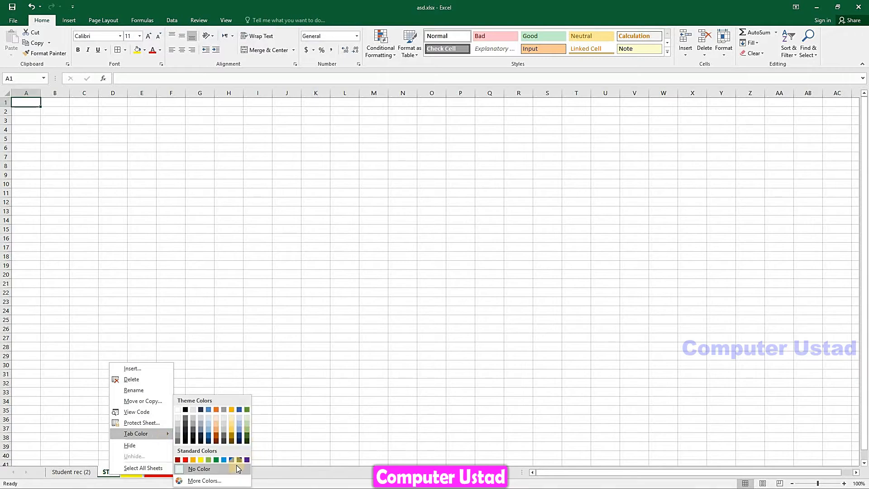
click(246, 459)
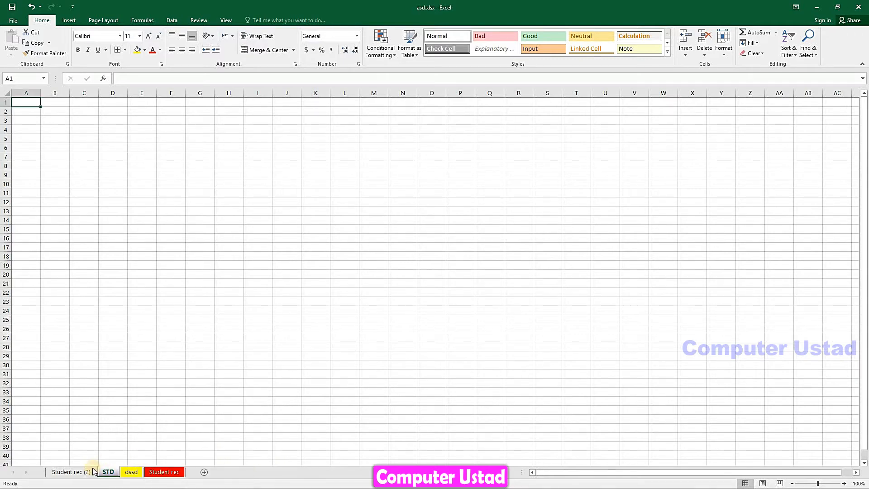
right_click(93, 469)
mouse_move(136, 428)
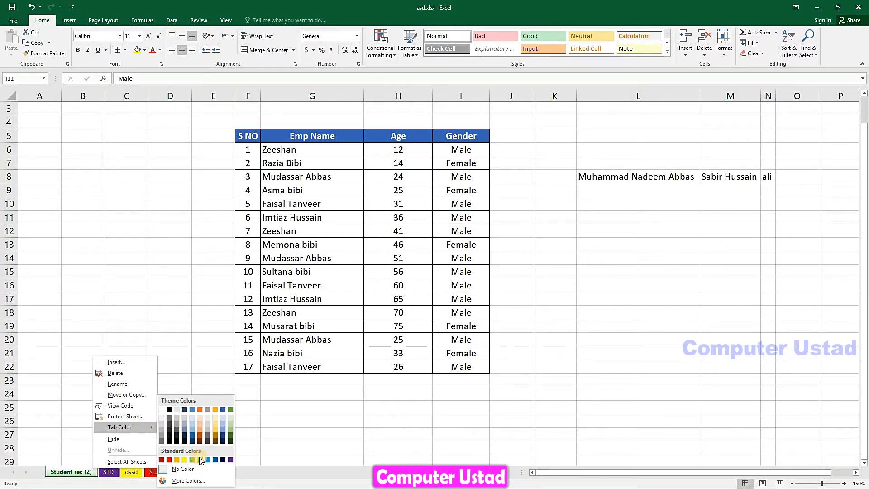
click(200, 460)
Review each coloured sheet tab, then dismiss the Format menu without changes
click(154, 472)
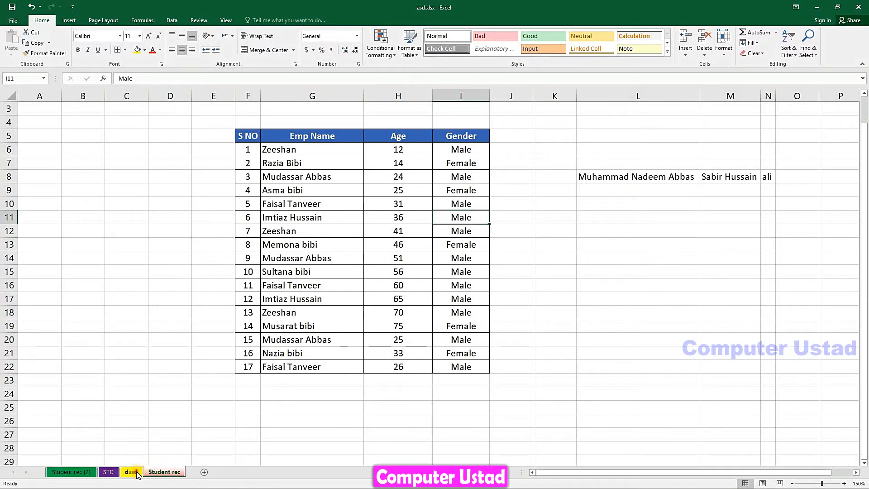
click(132, 473)
click(106, 472)
click(89, 472)
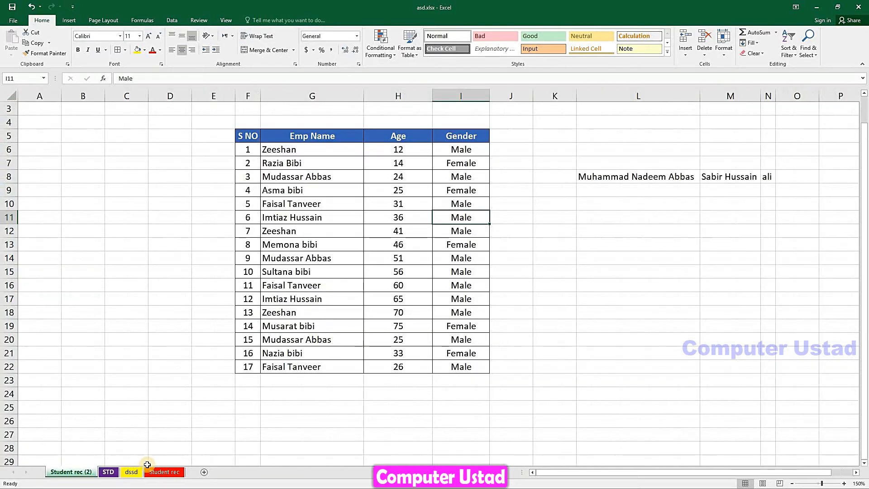
click(163, 472)
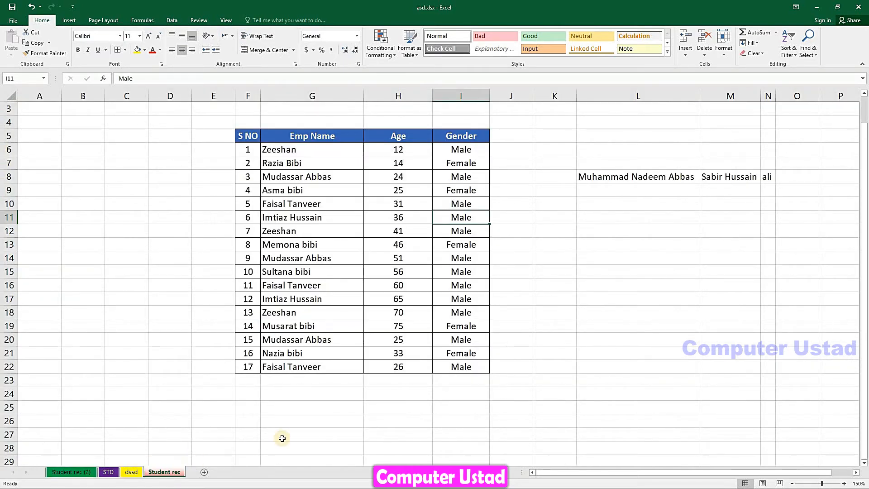
click(730, 58)
mouse_move(742, 183)
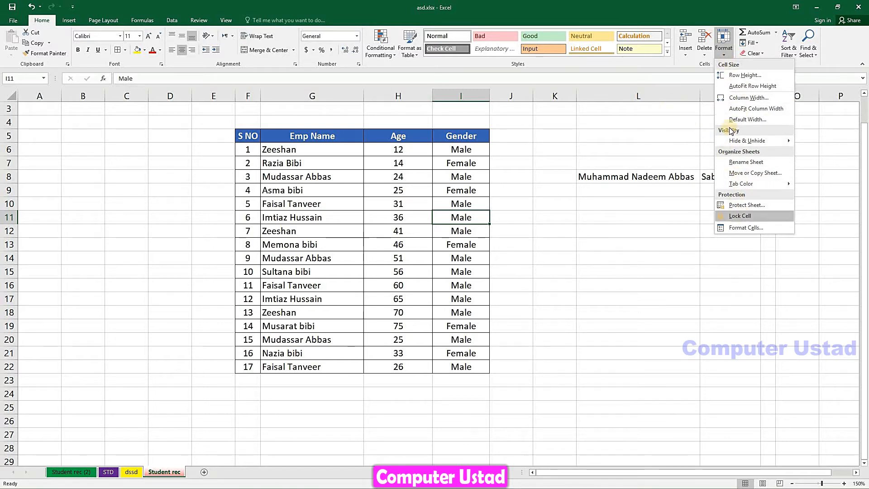
click(693, 145)
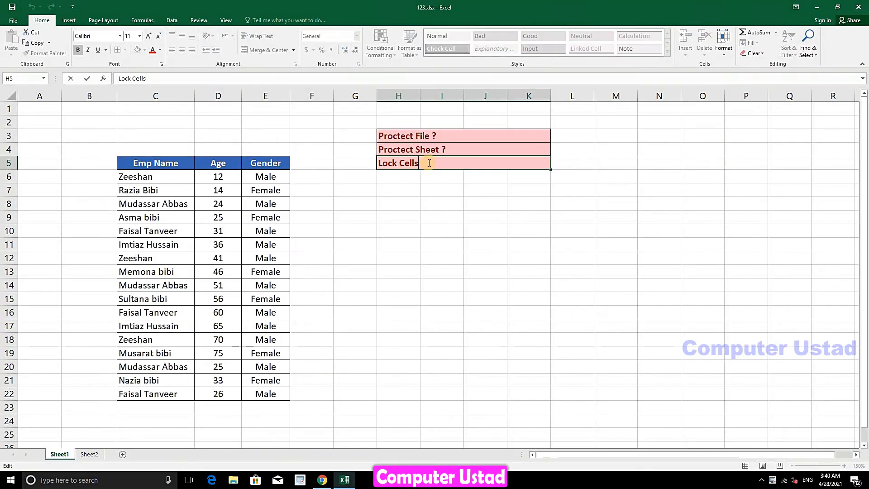
Commit the Lock Cells? note in H5, select cell E10, and open Save As with F12
click(436, 192)
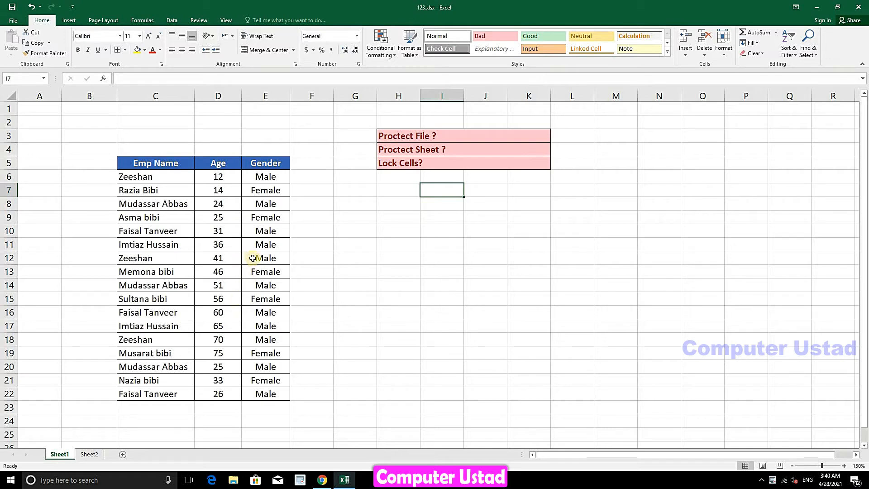
click(276, 256)
click(284, 230)
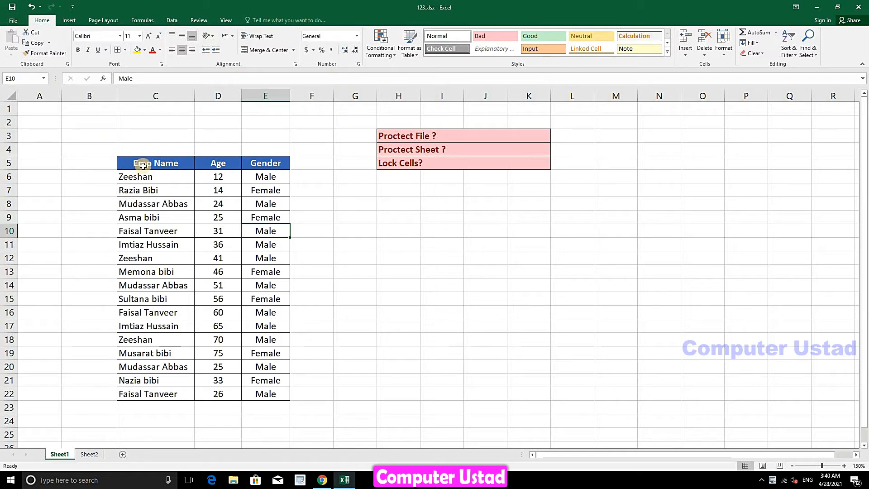
key(F12)
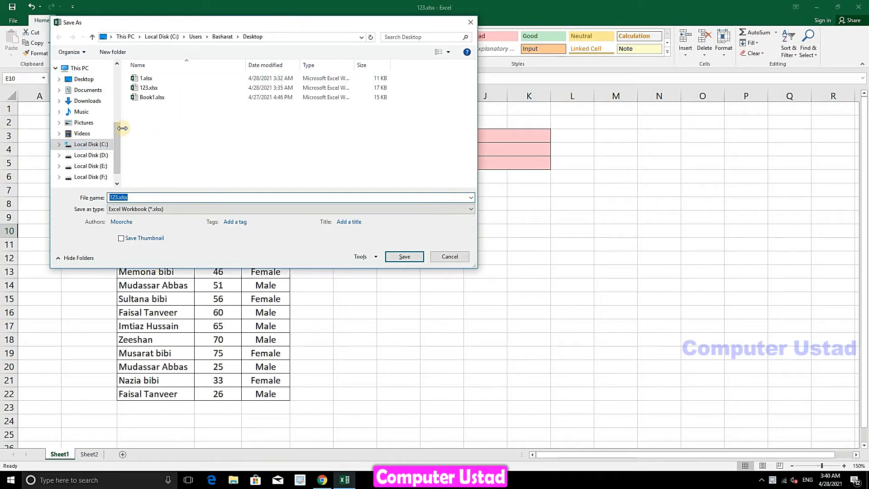
Point the save location to the Desktop and name the file asd
click(84, 80)
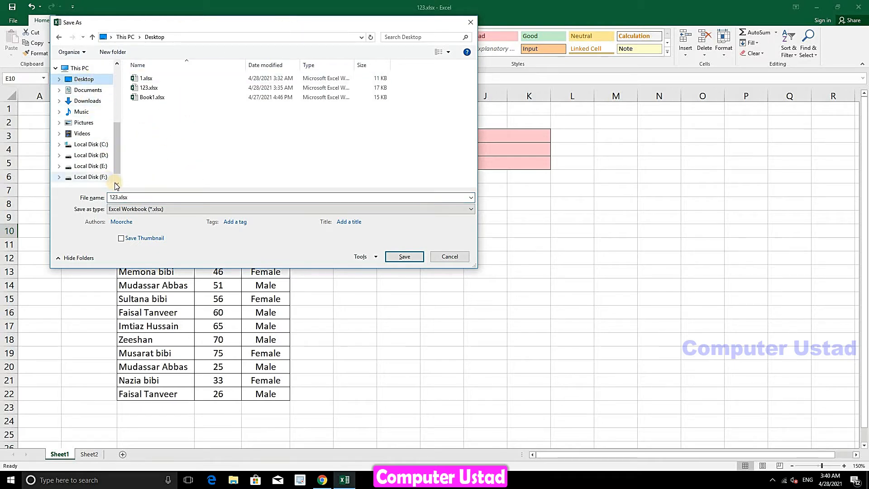
click(147, 196)
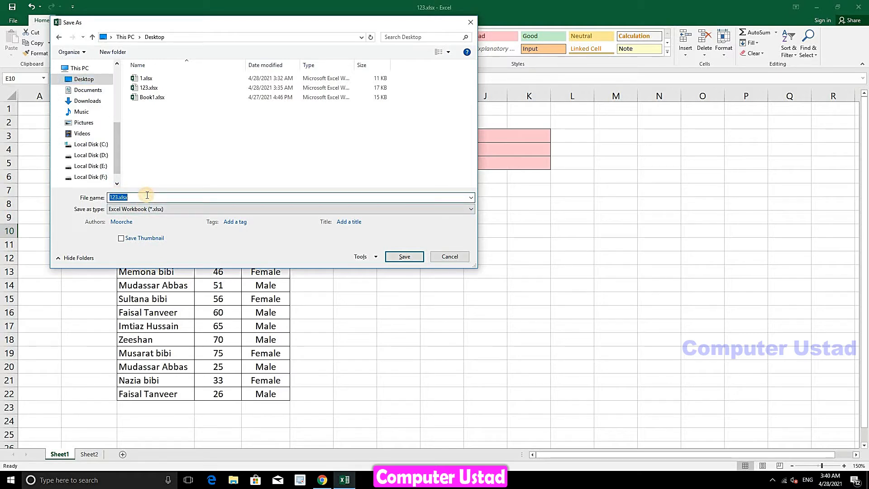
text(a)
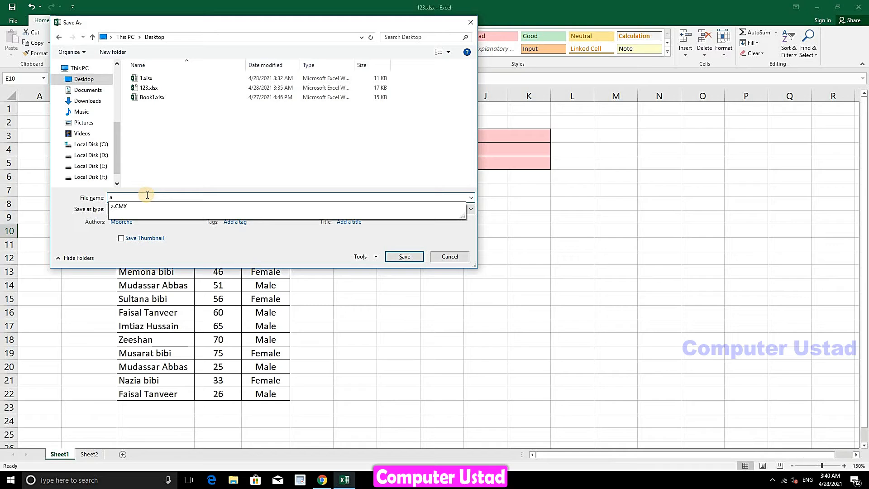
text(sd)
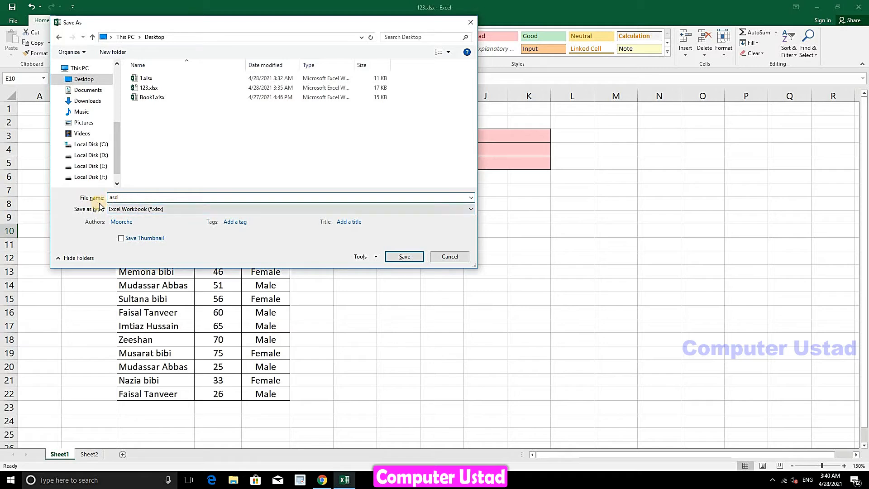
click(375, 258)
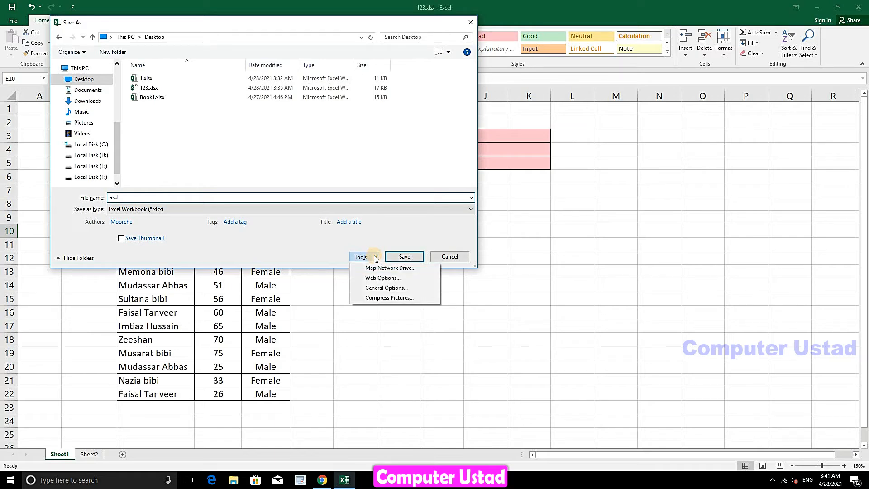
Set a password to open in General Options and save the workbook as asd.xlsx
click(375, 288)
text(123)
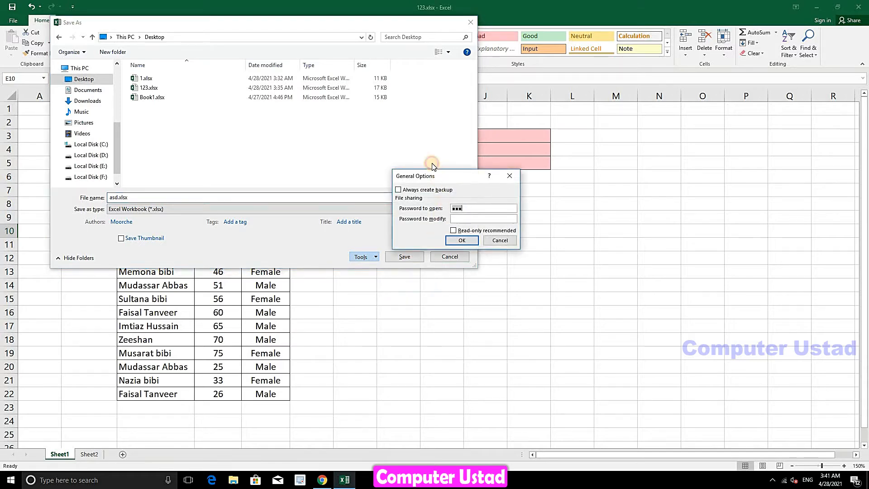
drag(441, 176, 434, 166)
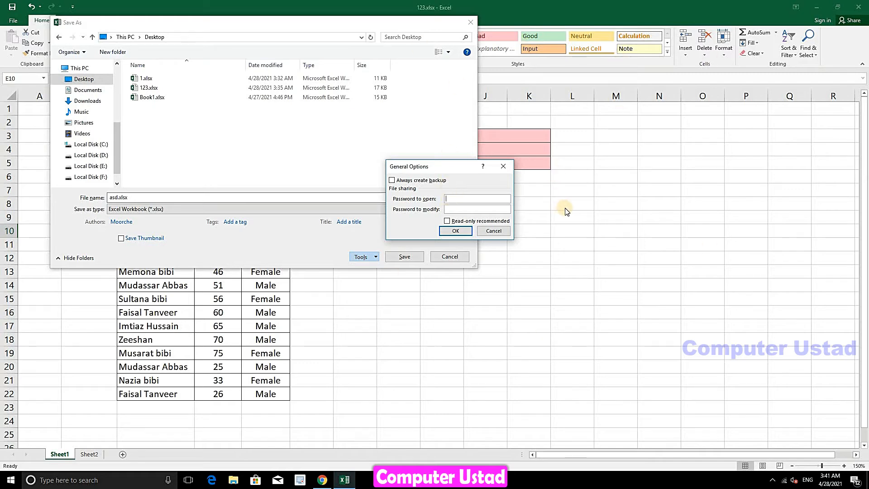
text(3)
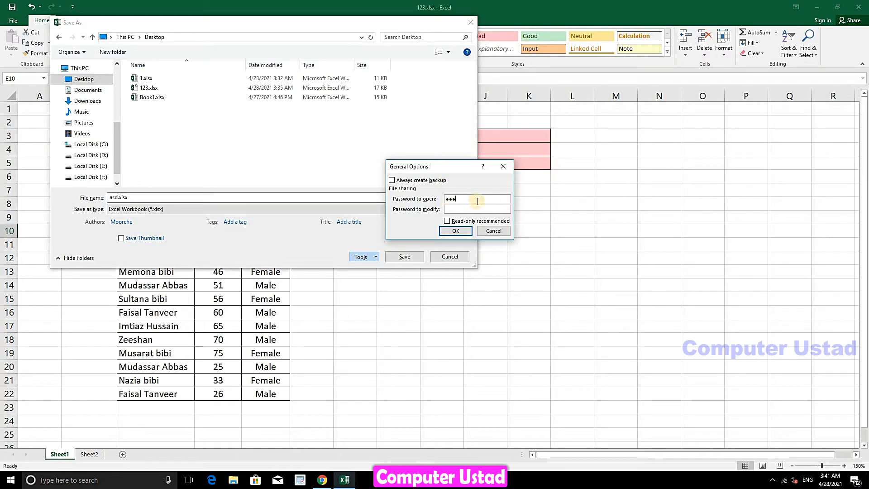
click(454, 231)
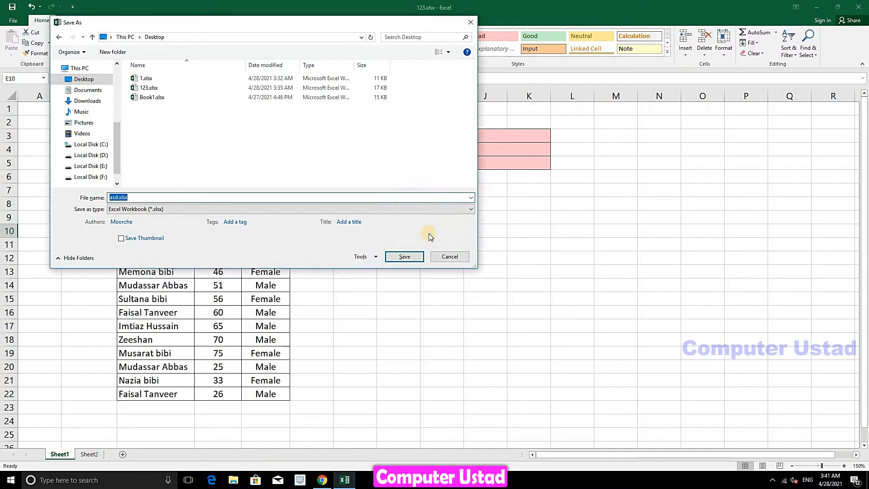
click(404, 257)
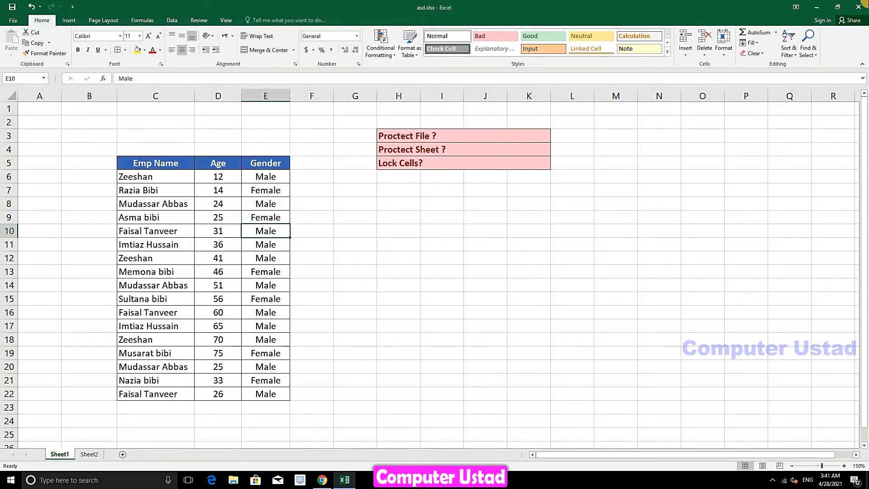
Close Excel and reopen asd.xlsx from the desktop, entering its workbook password
click(863, 5)
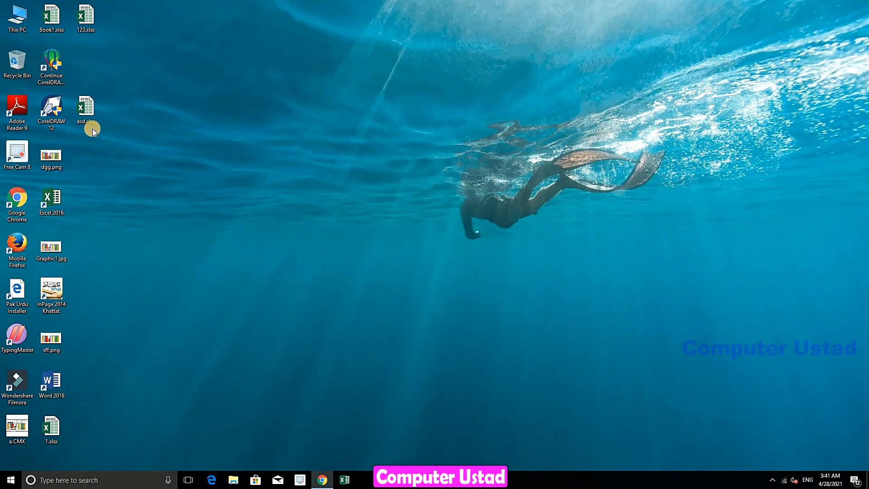
right_click(86, 119)
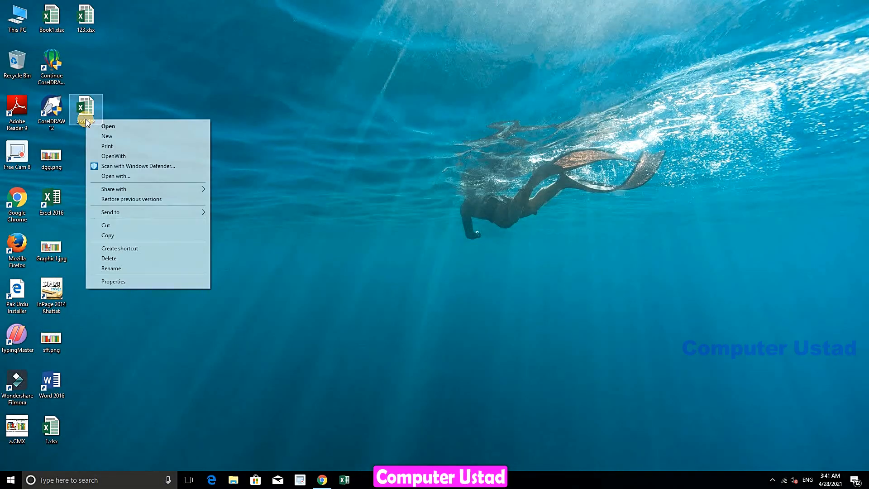
click(103, 127)
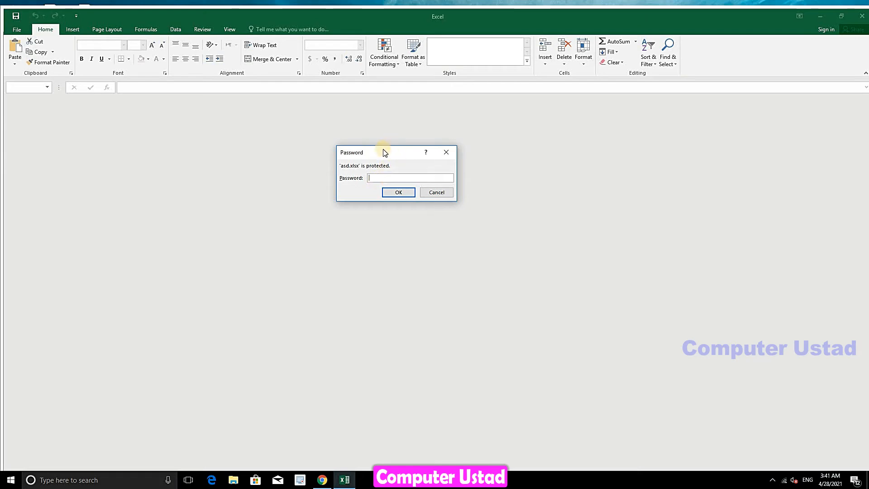
drag(384, 151, 415, 167)
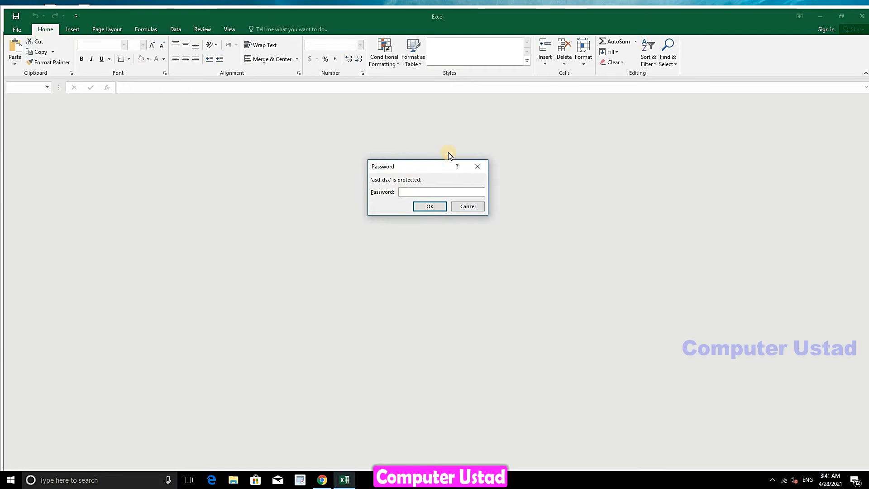
text(123)
click(429, 207)
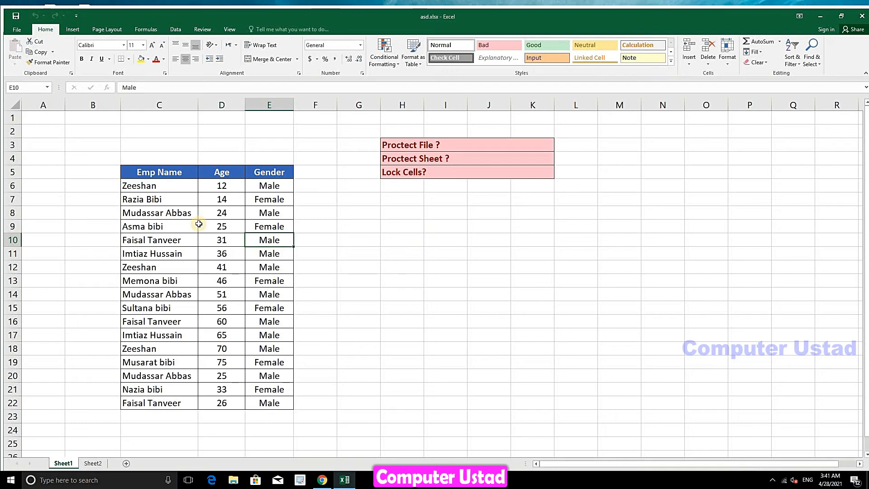
click(404, 163)
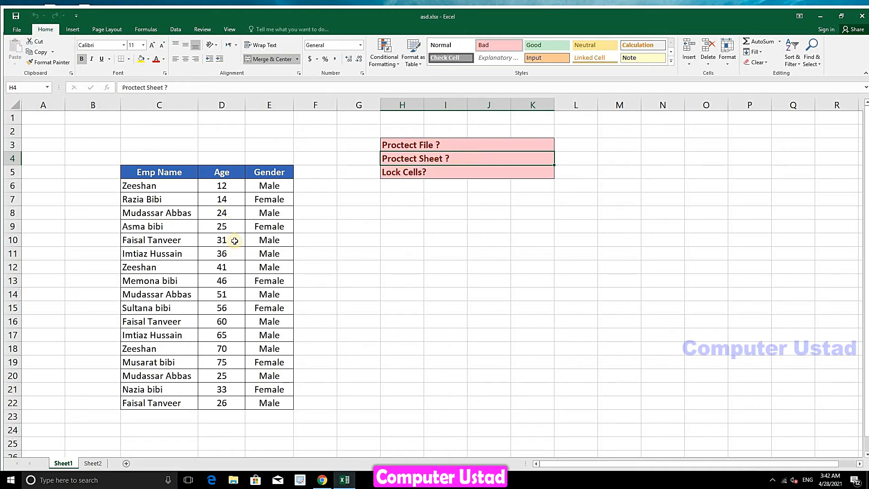
click(298, 170)
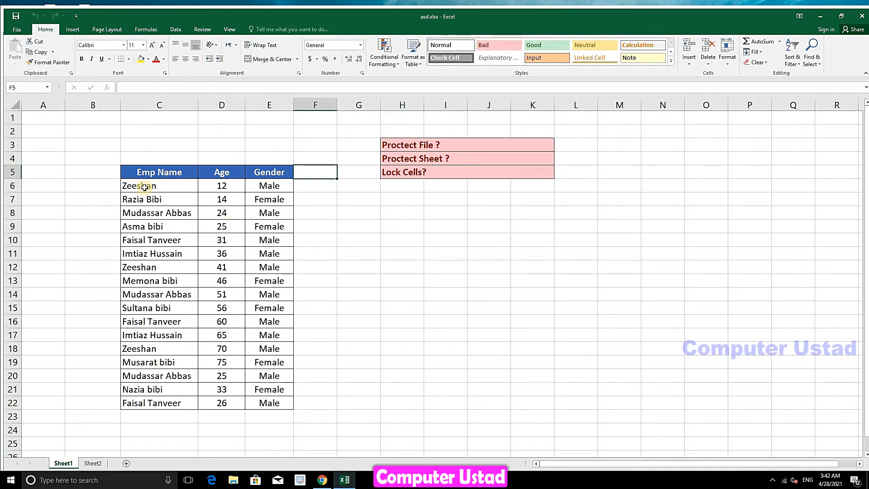
click(82, 464)
click(66, 465)
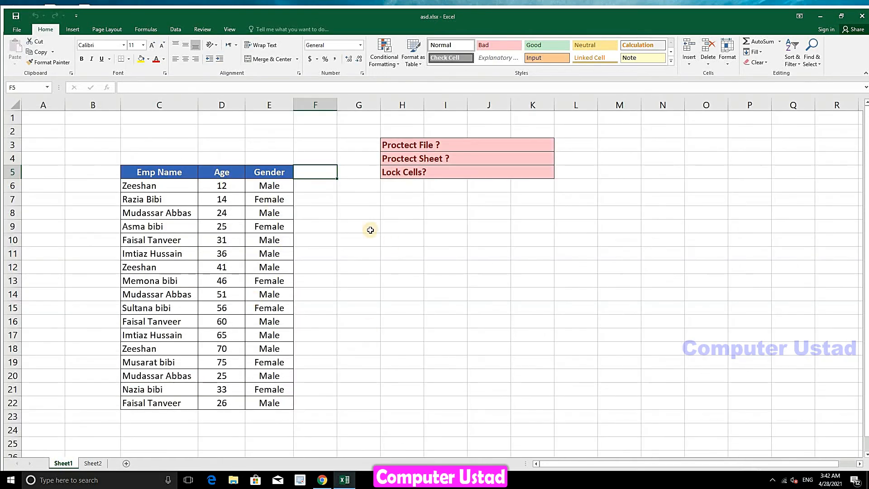
drag(129, 172, 175, 404)
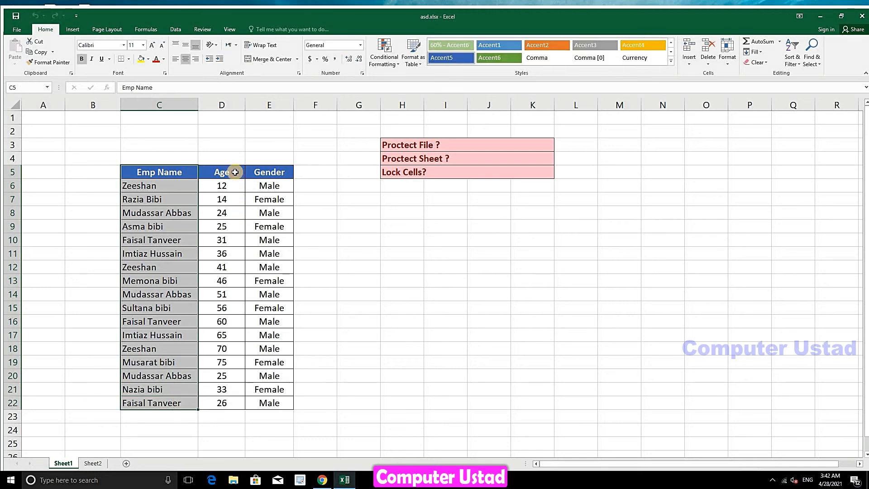
drag(232, 172, 228, 397)
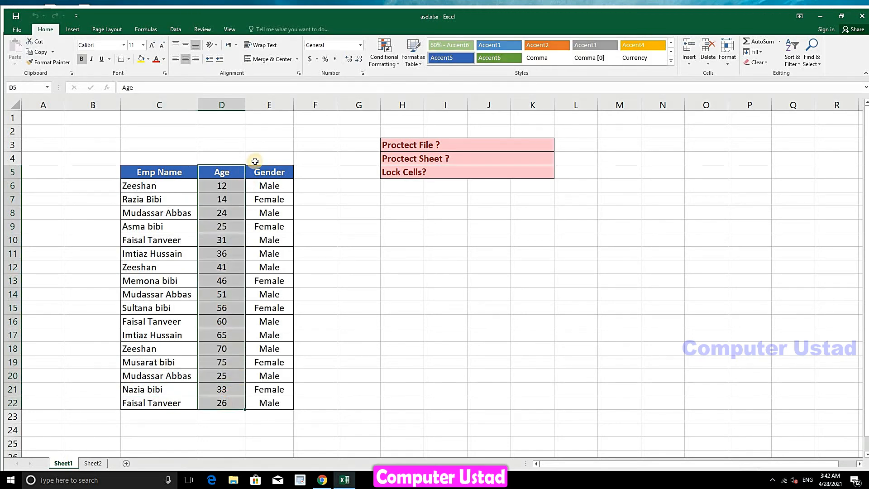
drag(256, 171, 276, 398)
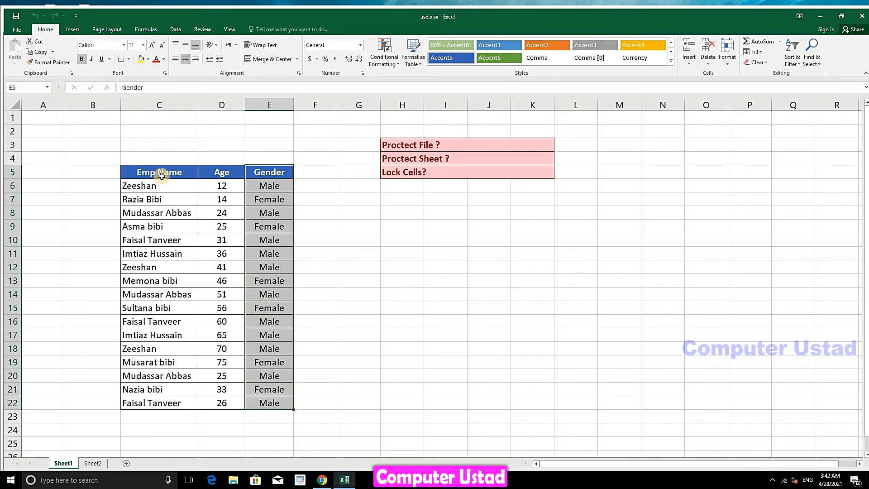
drag(162, 177, 493, 412)
click(277, 239)
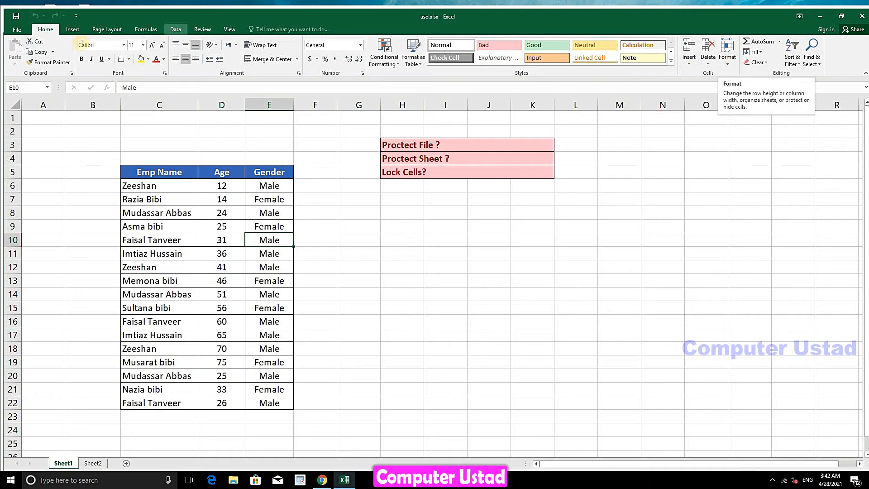
Protect Sheet1 via Format > Protect Sheet with a confirmed password, then re-maximise the Excel window
click(727, 52)
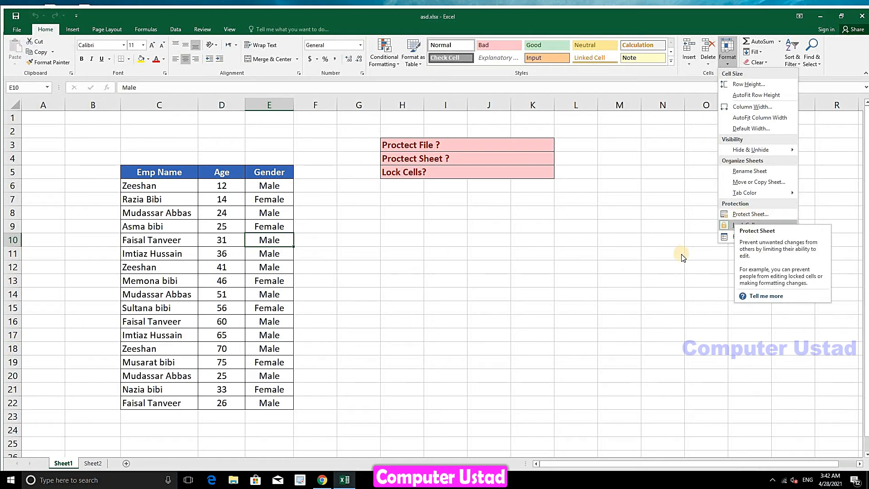
click(751, 215)
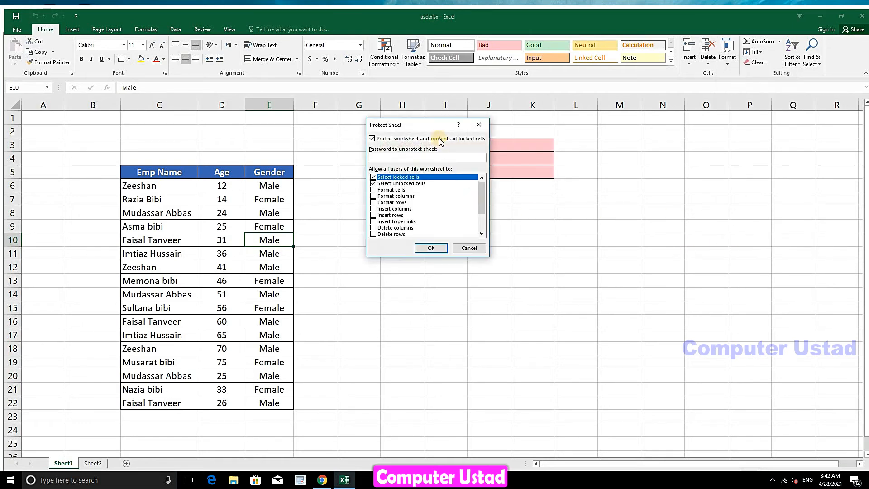
drag(430, 131, 431, 154)
click(393, 181)
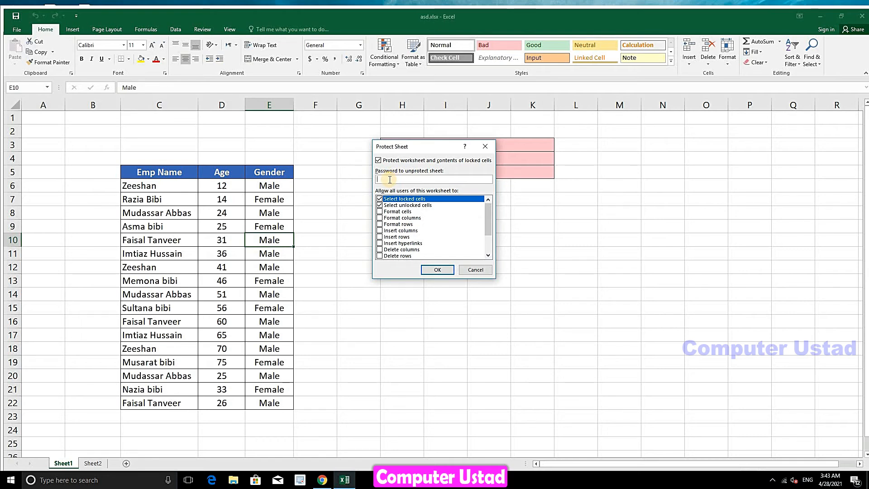
text(123)
click(436, 270)
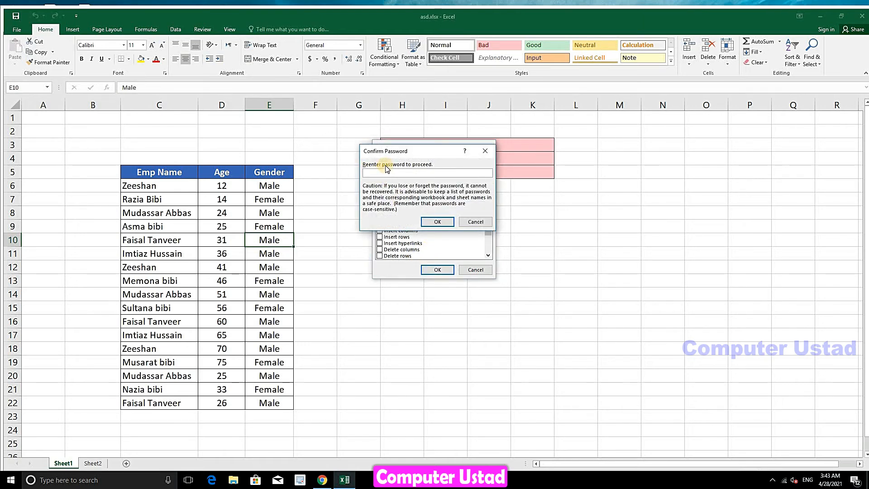
text(123)
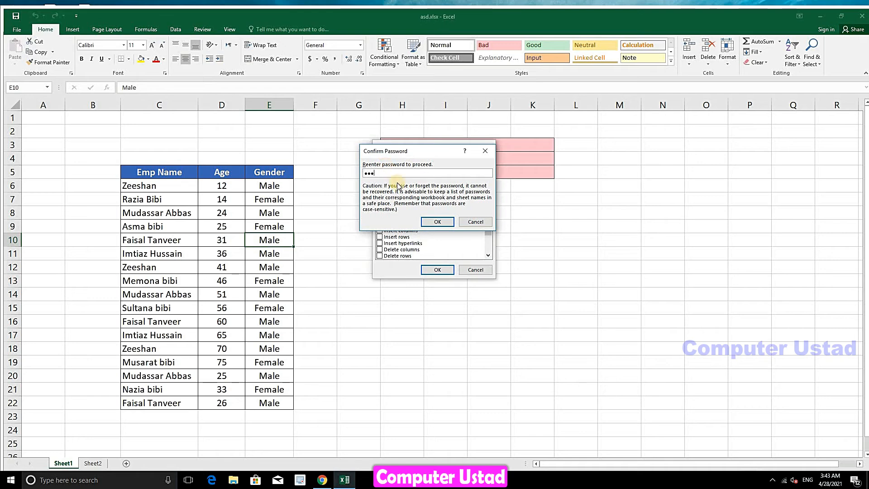
click(425, 220)
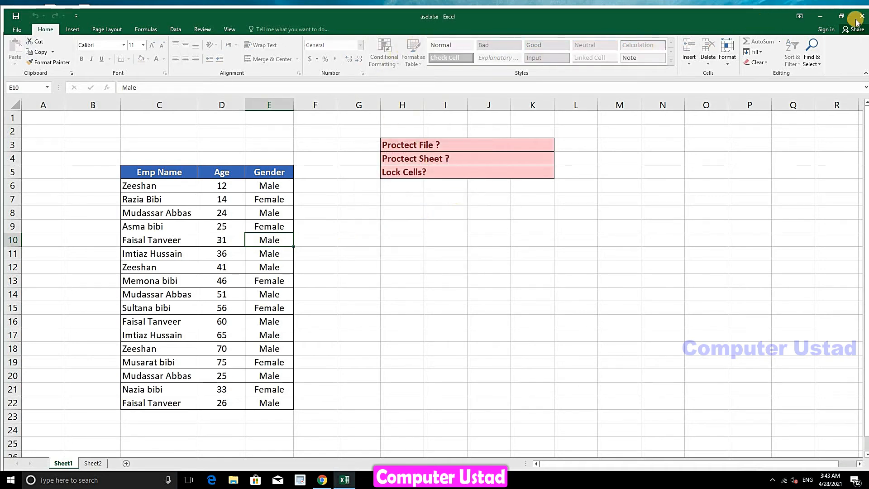
click(841, 16)
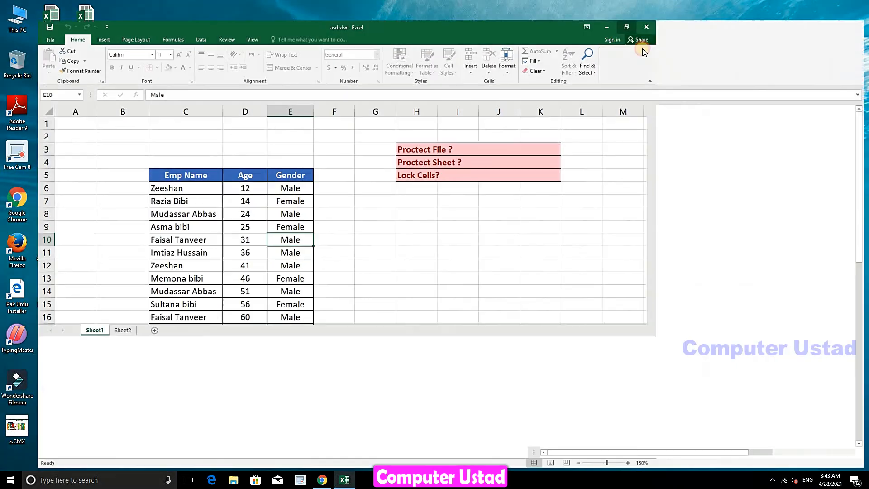
click(627, 26)
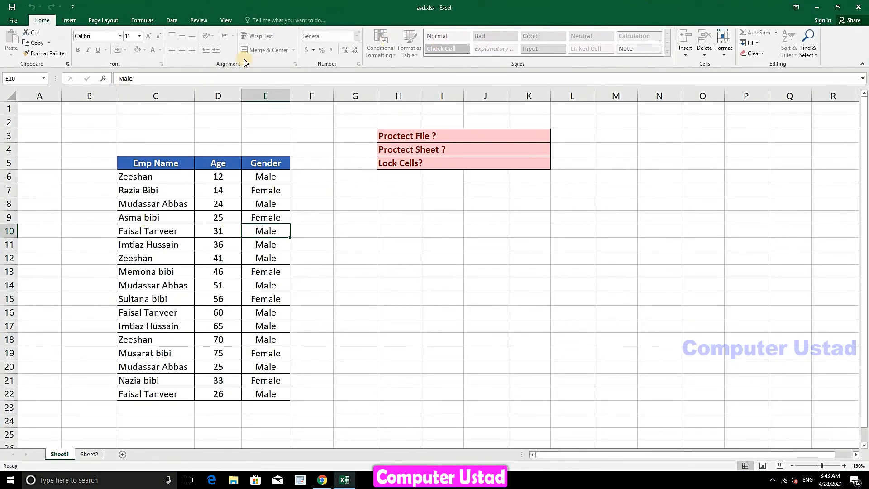
click(326, 234)
double_click(326, 235)
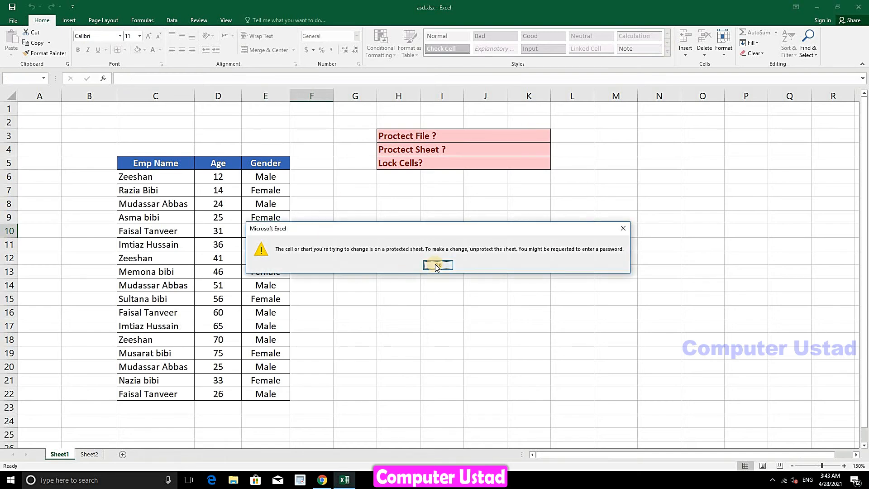
click(437, 266)
double_click(396, 286)
click(436, 265)
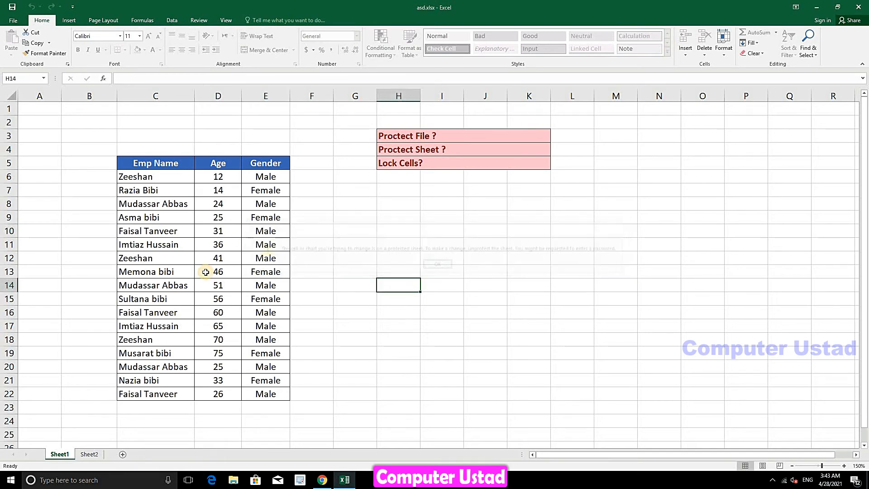
double_click(206, 272)
click(437, 265)
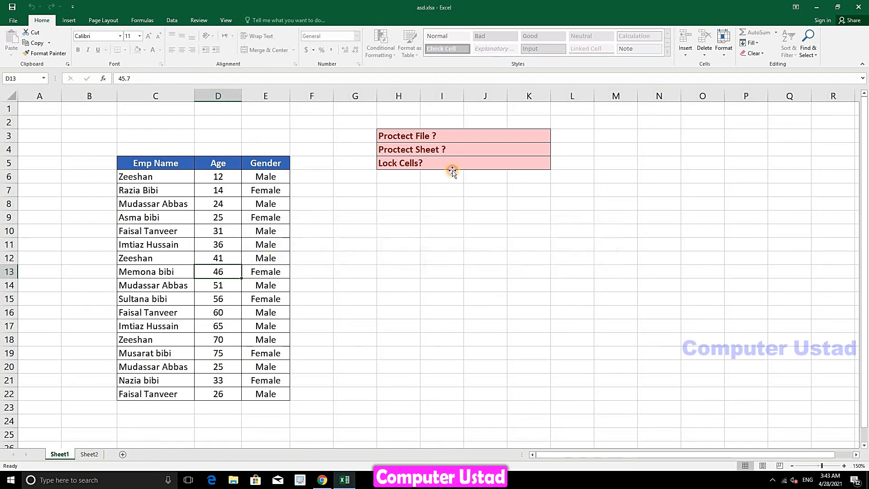
double_click(453, 172)
click(437, 266)
click(775, 174)
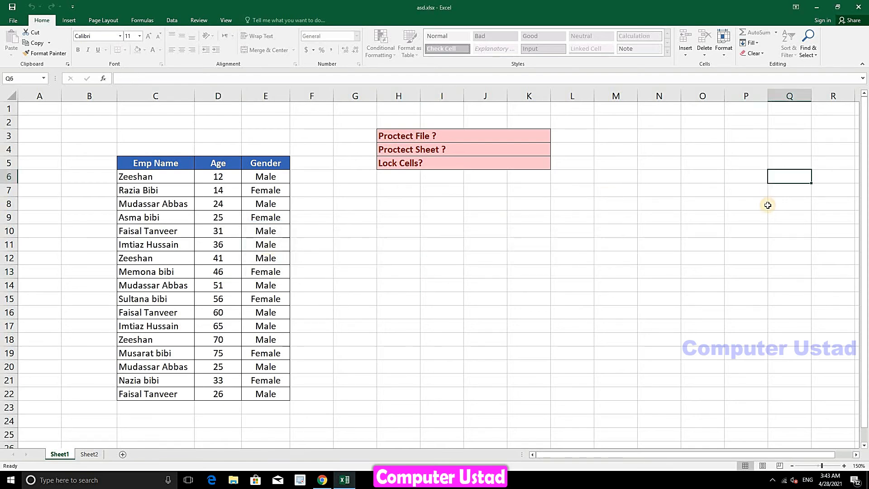
double_click(769, 205)
click(438, 265)
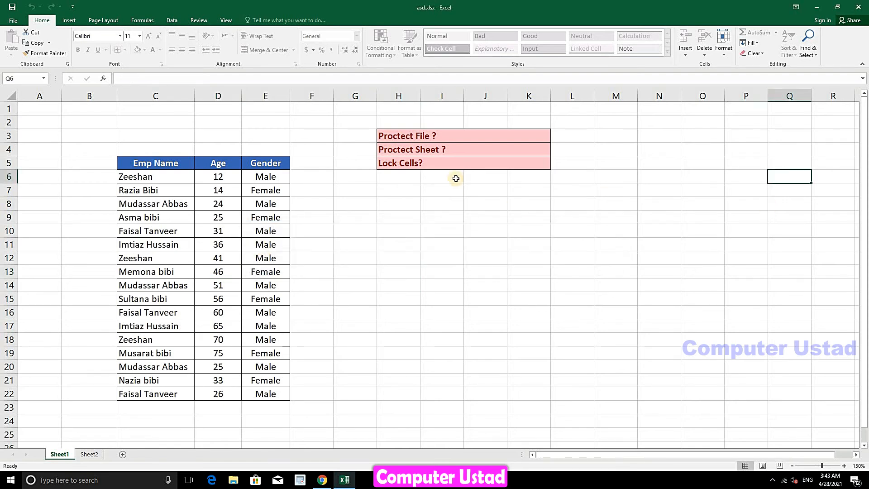
double_click(457, 155)
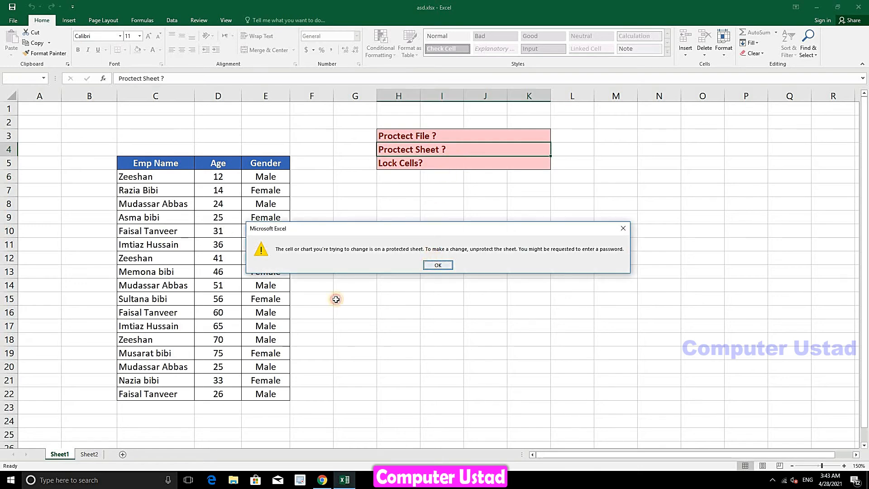
key(Return)
click(177, 365)
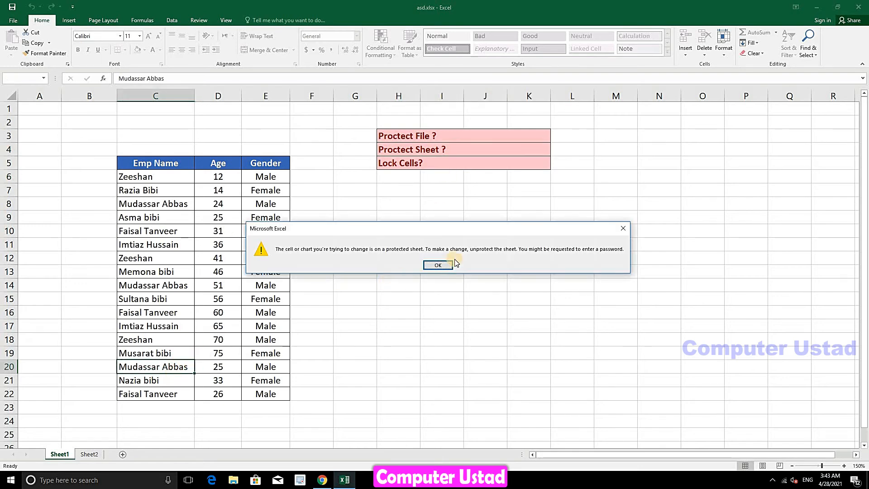
click(438, 265)
drag(91, 148, 351, 399)
key(Delete)
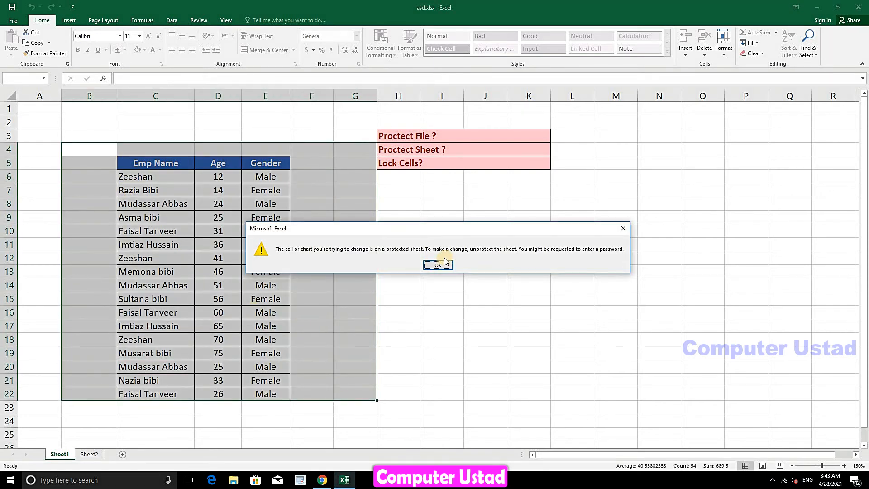
key(Return)
click(219, 272)
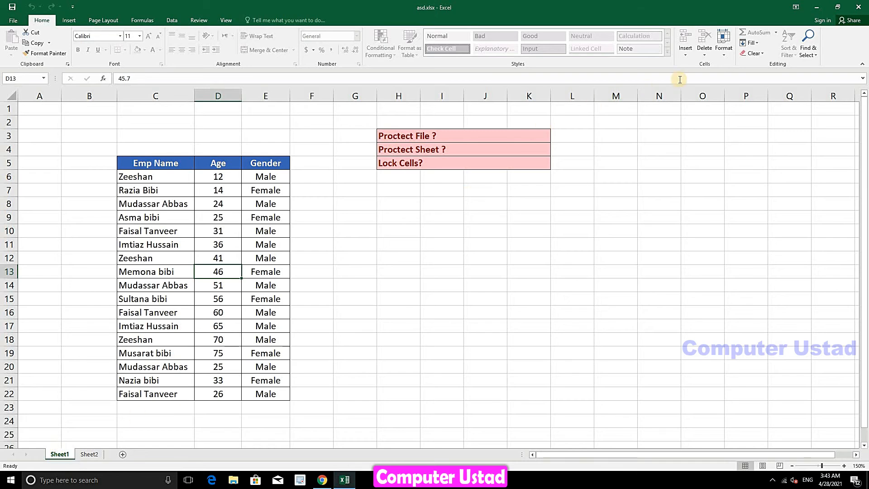
click(728, 56)
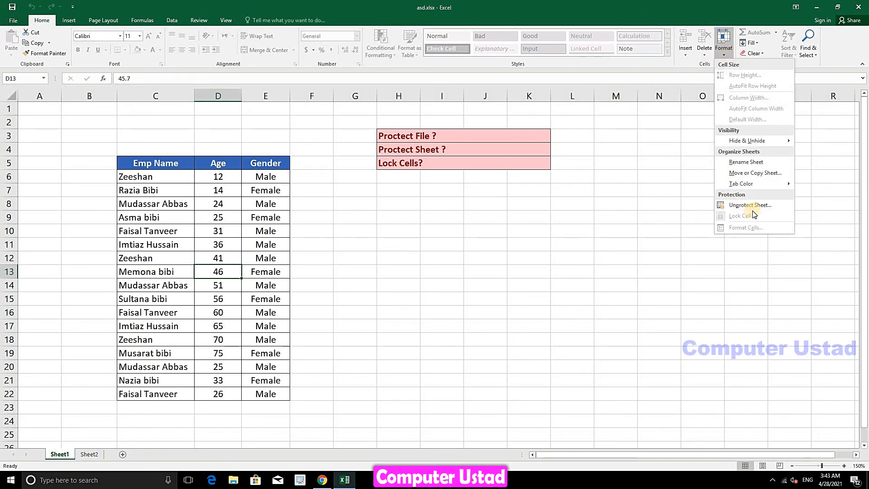
click(758, 206)
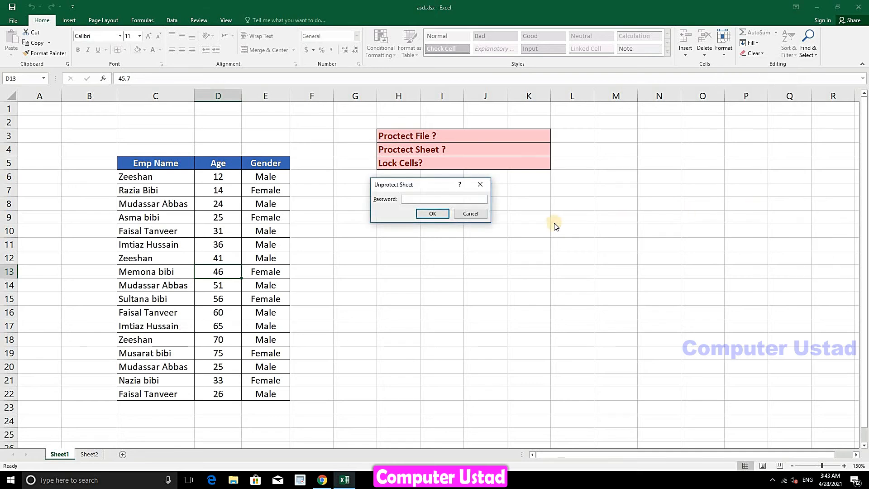
text(123)
click(431, 215)
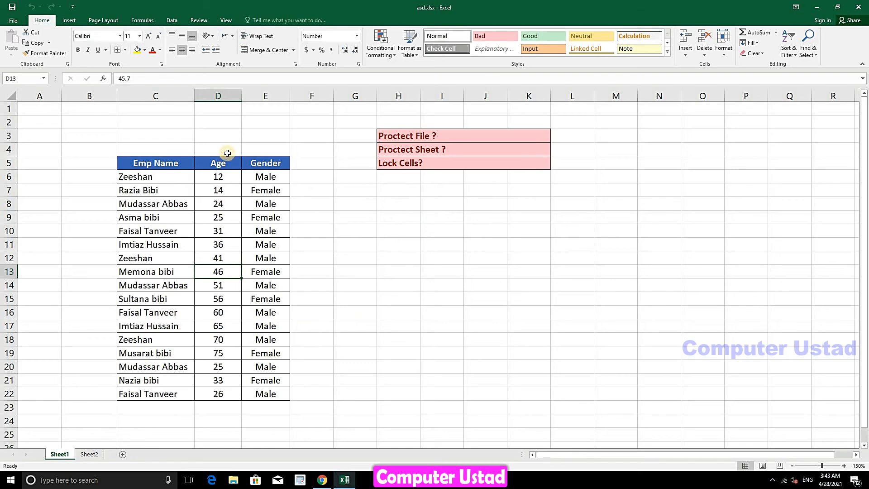
click(297, 260)
click(268, 272)
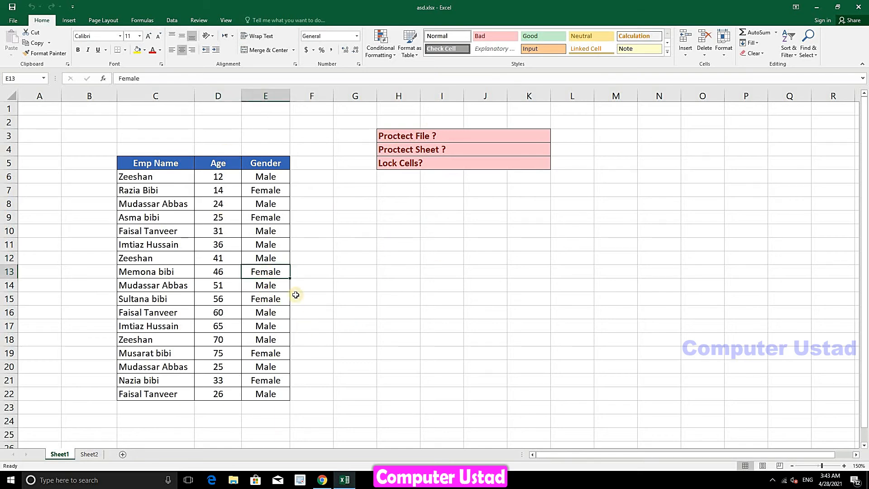
click(331, 271)
text(sds)
click(386, 258)
text(sdsd)
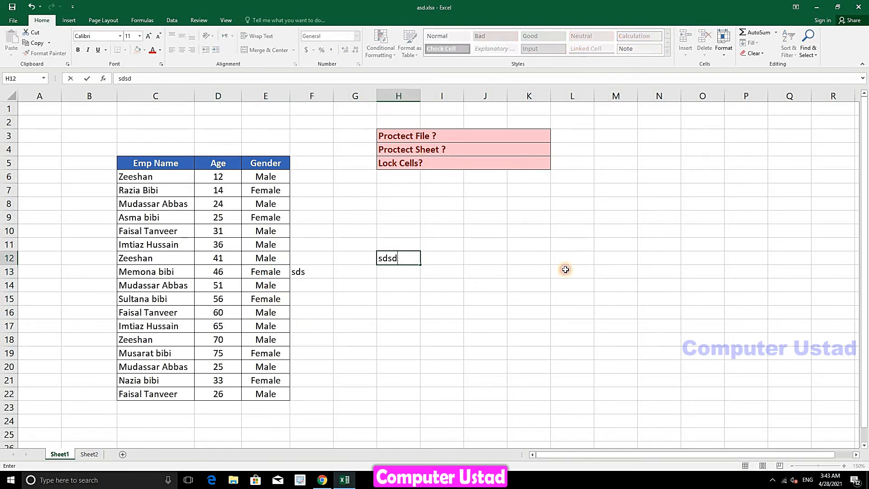
click(529, 258)
text(sdsd)
drag(615, 217, 324, 338)
key(Delete)
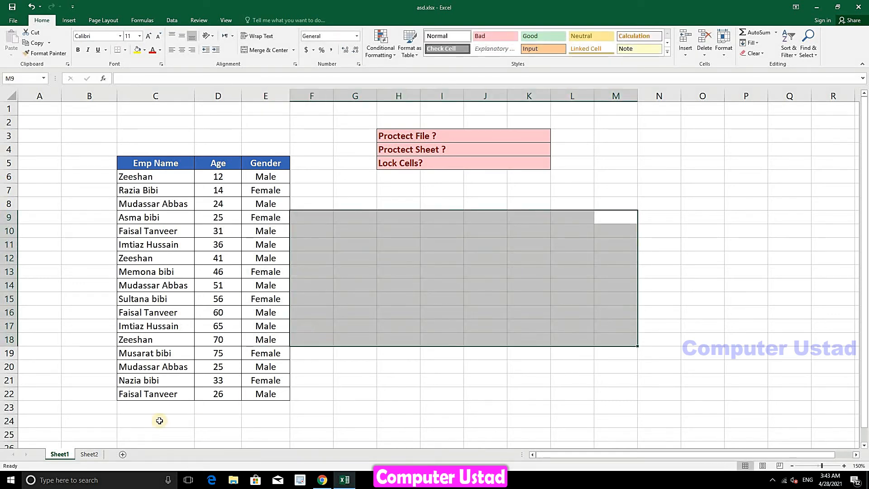
click(89, 424)
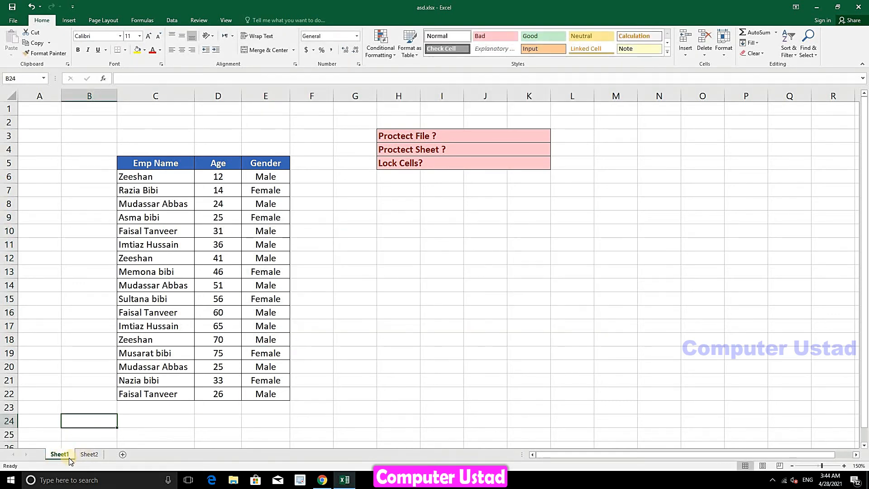
Protect Sheet1 with a confirmed password, then select an Age value to test it
right_click(62, 455)
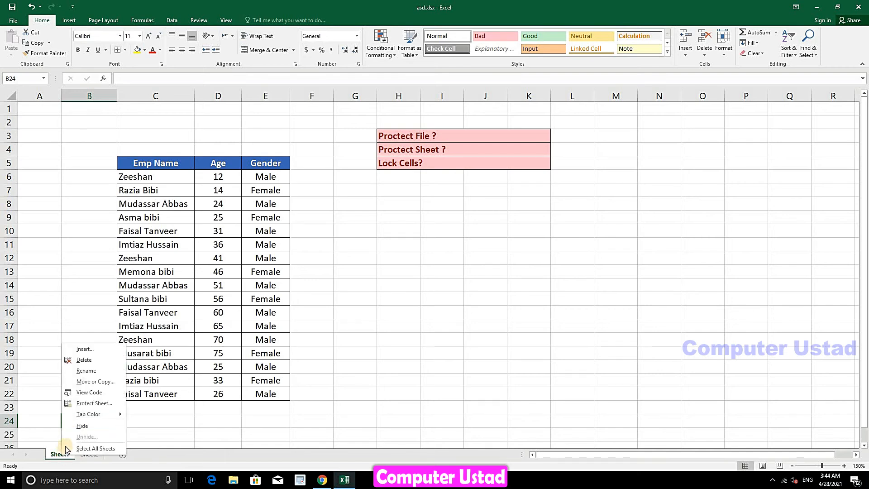
click(84, 405)
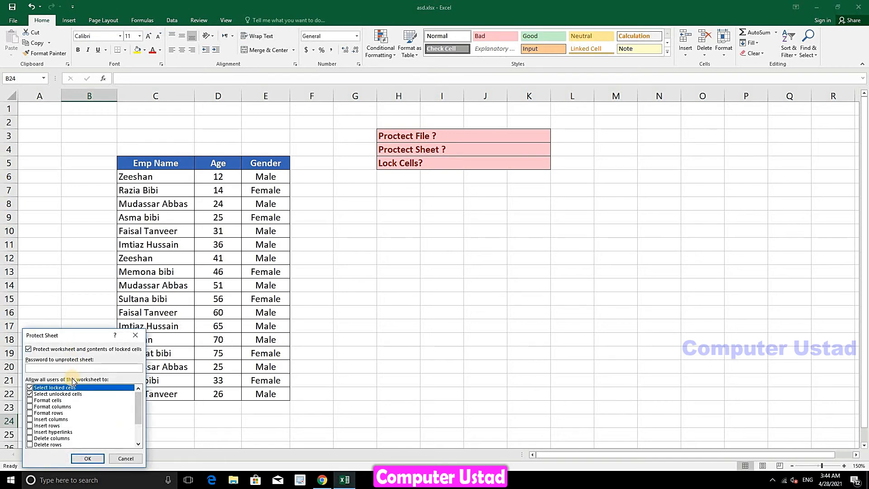
text(•••)
click(85, 460)
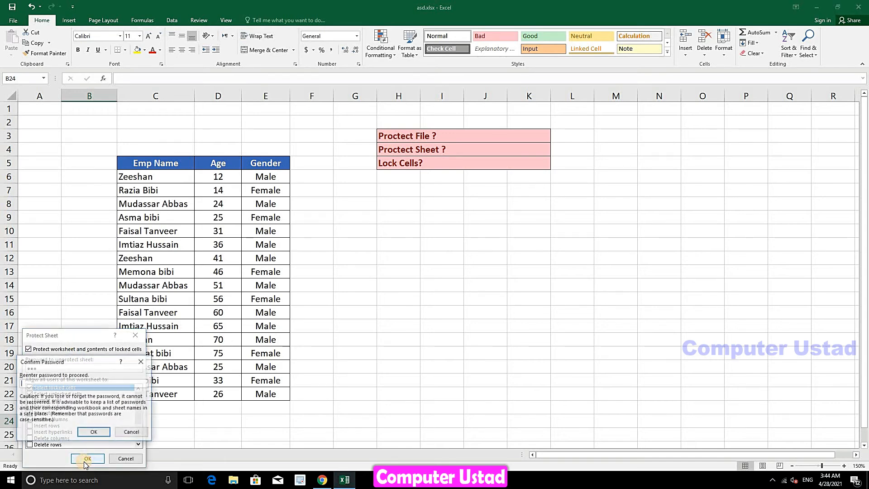
text(•)
click(88, 432)
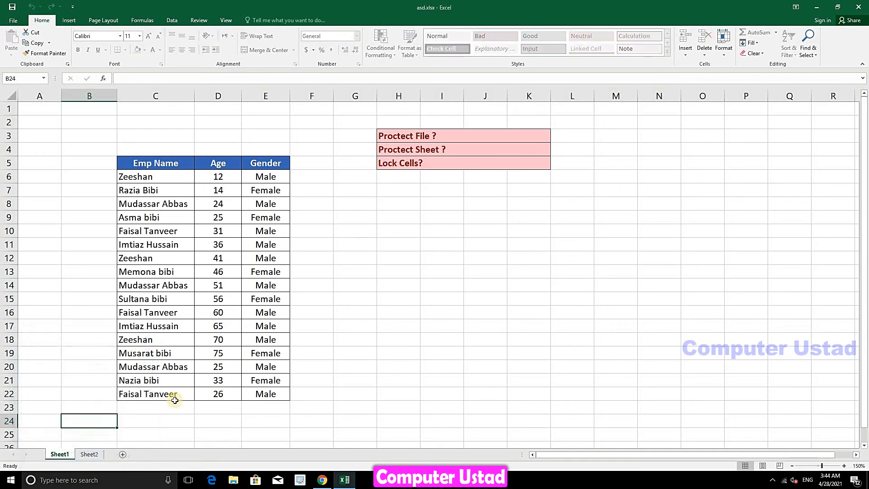
click(221, 340)
Try editing cell D11, another table cell, I13 and the Lock Cells? heading, dismissing each protection warning
double_click(238, 247)
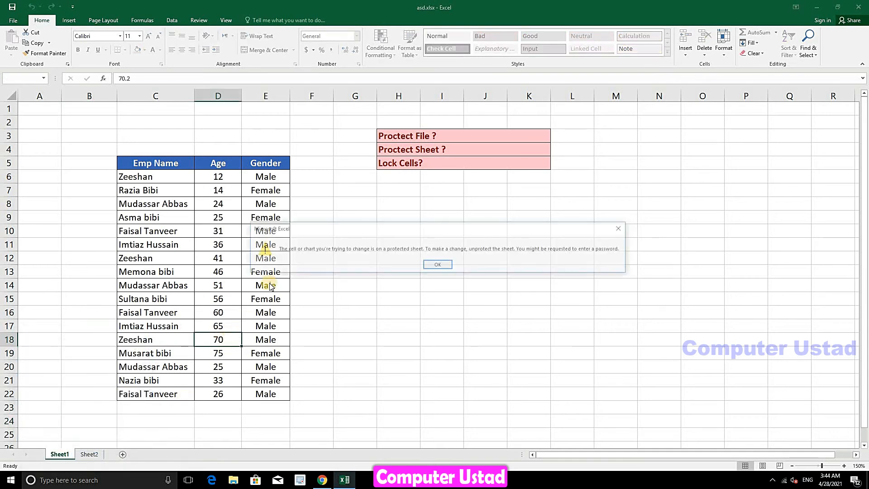
click(436, 262)
double_click(239, 248)
click(437, 265)
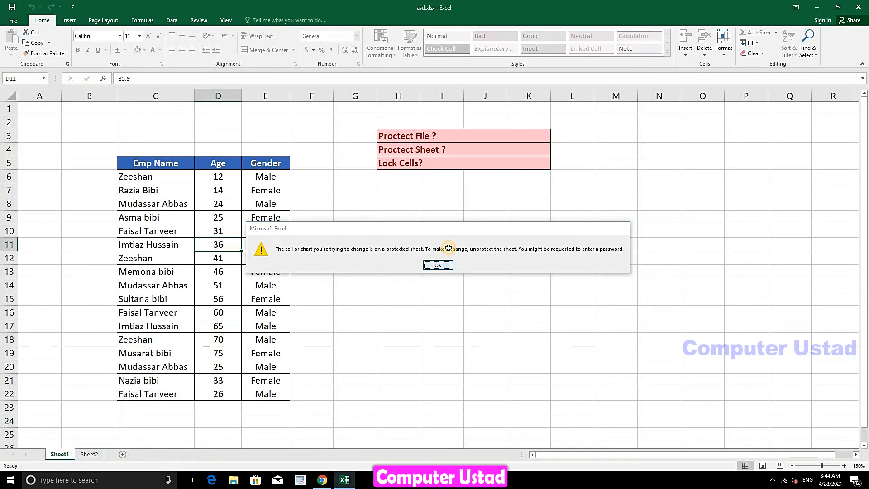
double_click(438, 268)
click(438, 268)
click(429, 164)
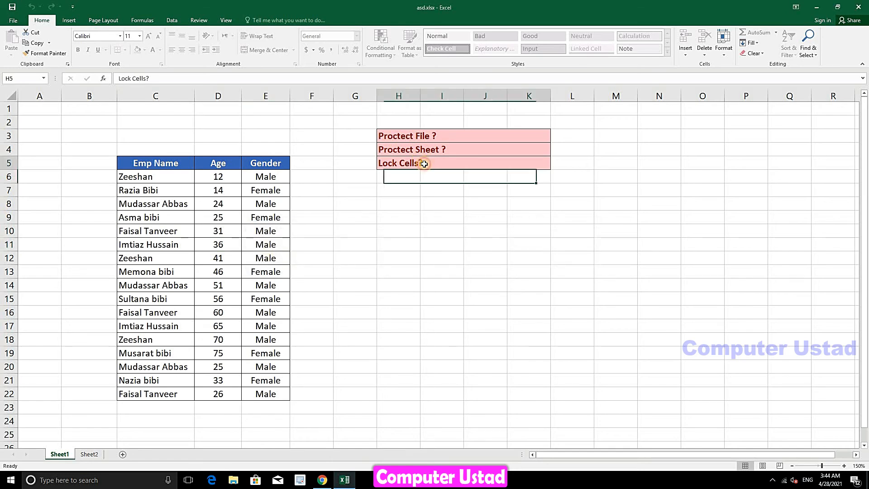
double_click(436, 166)
click(438, 264)
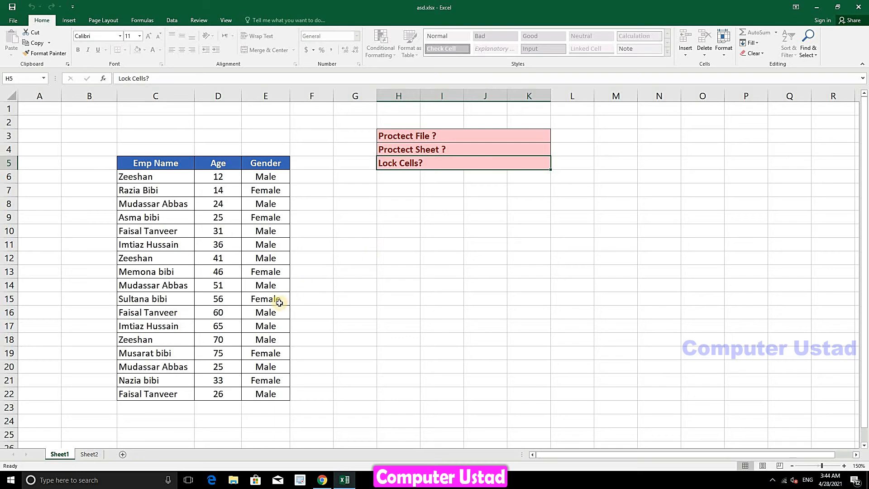
Unprotect Sheet1 with its password, then select cell E10 in the Gender column
right_click(63, 455)
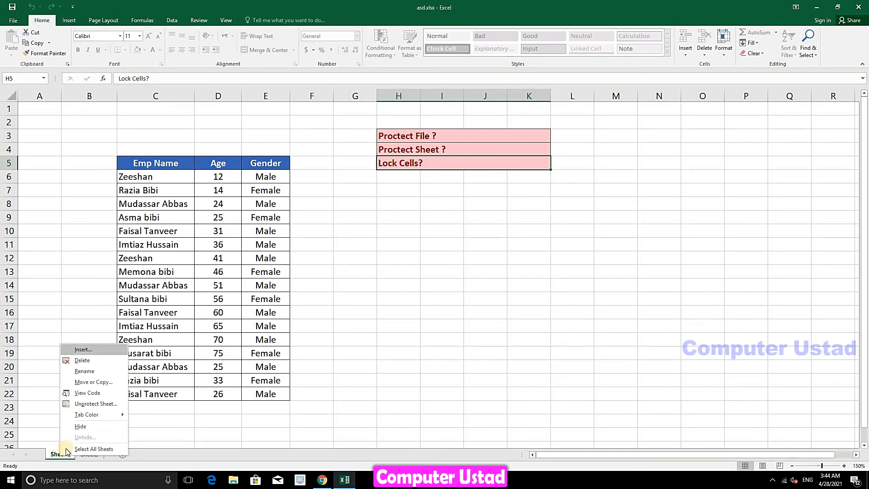
click(81, 404)
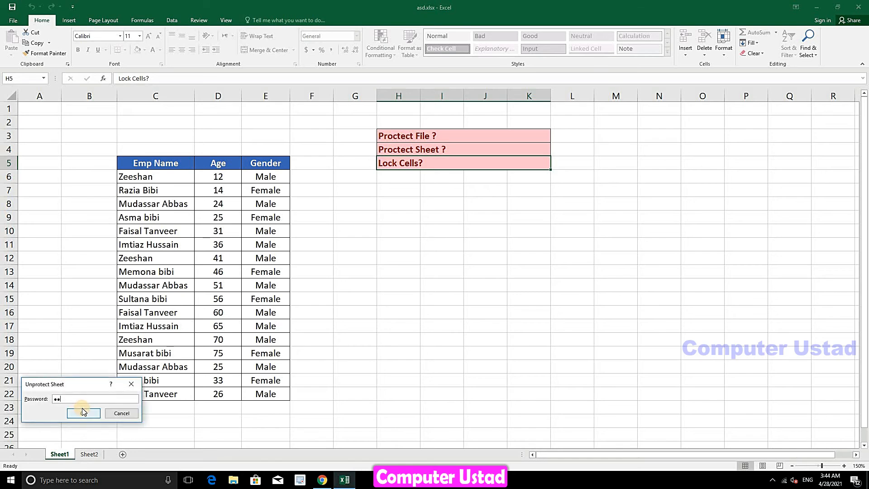
click(87, 413)
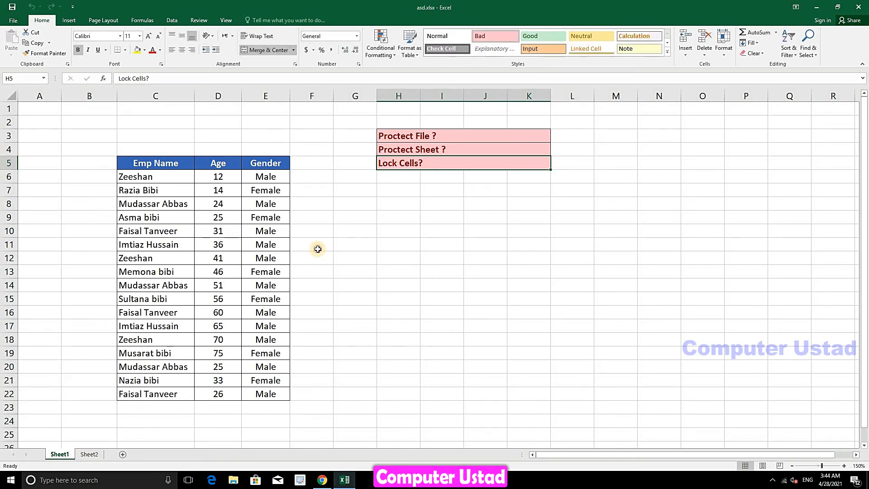
click(265, 230)
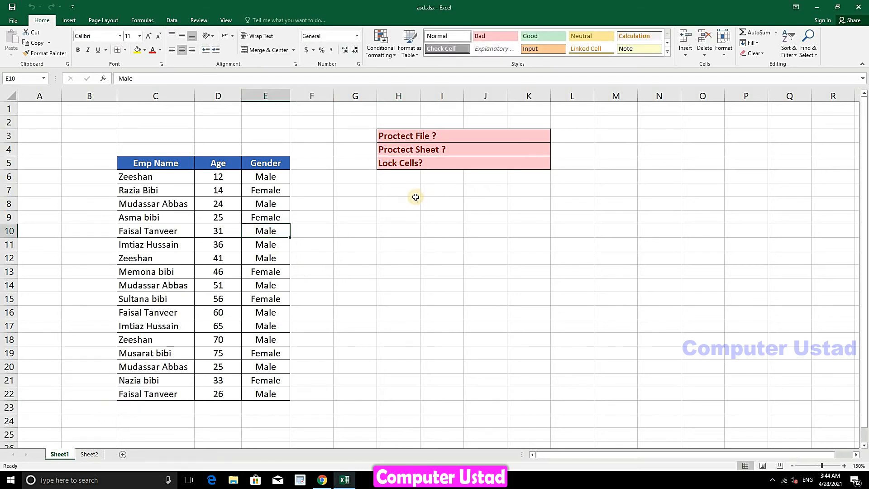
click(352, 206)
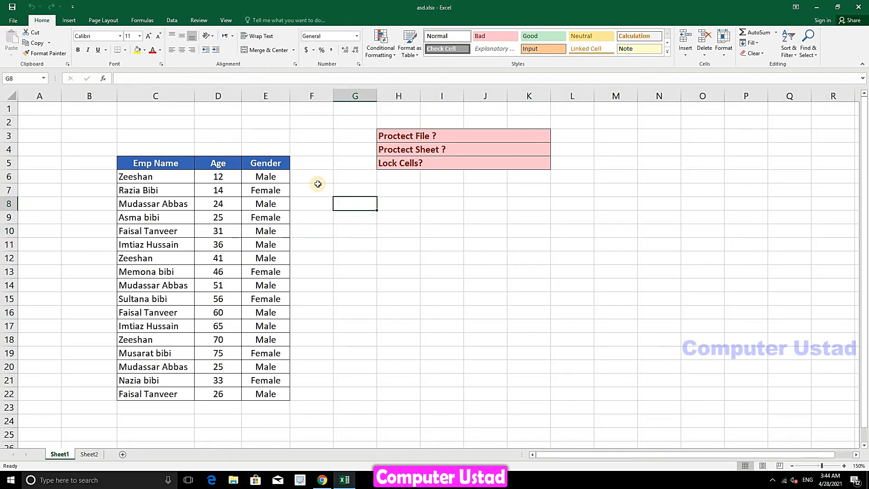
click(405, 269)
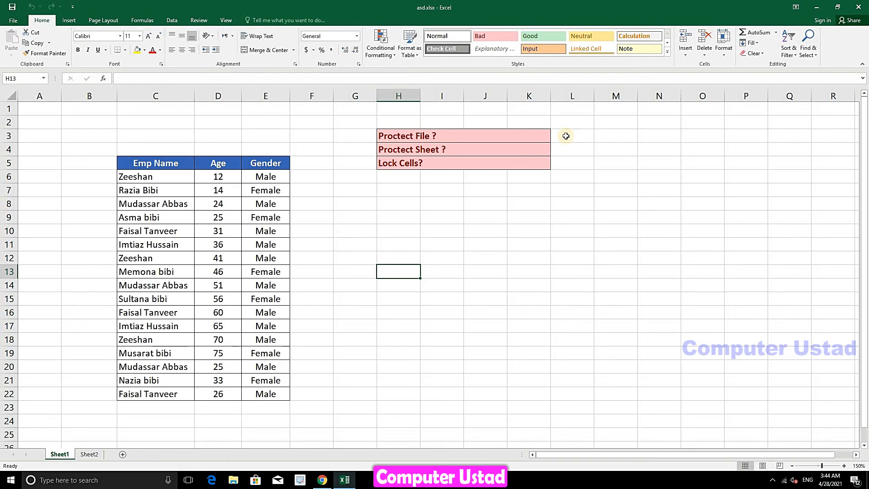
click(724, 48)
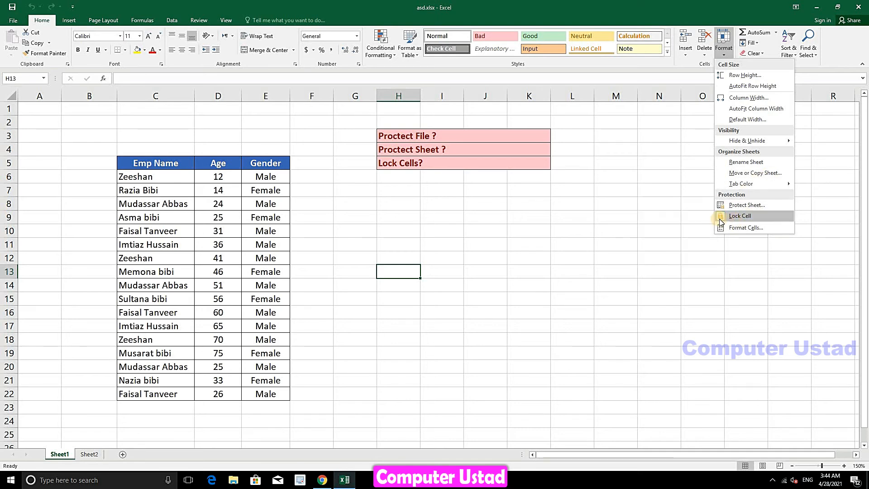
click(578, 208)
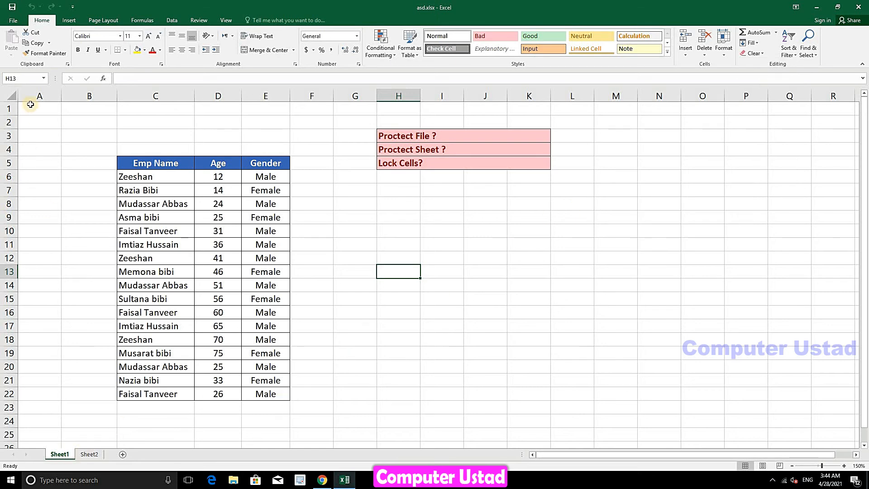
click(14, 96)
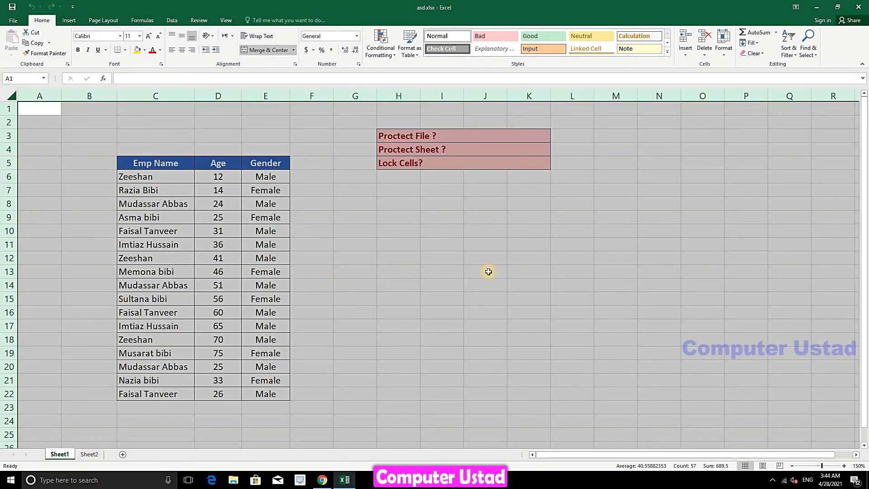
click(391, 234)
click(560, 227)
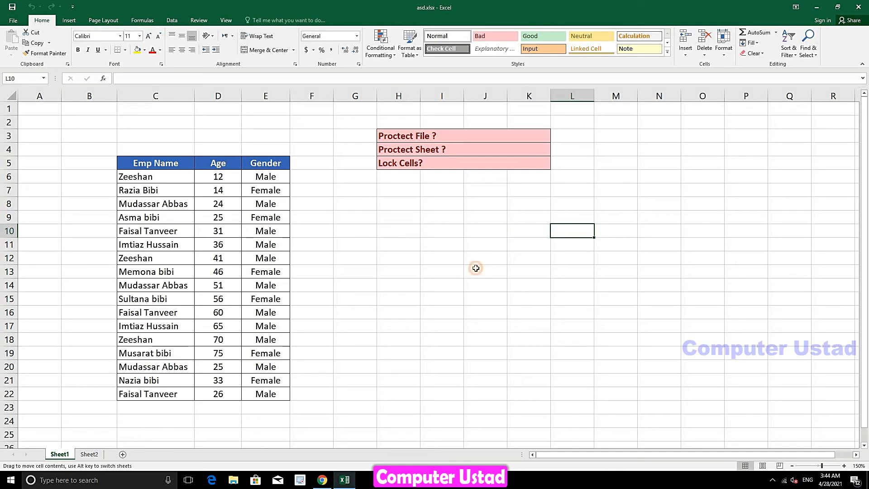
click(475, 270)
click(385, 254)
click(355, 270)
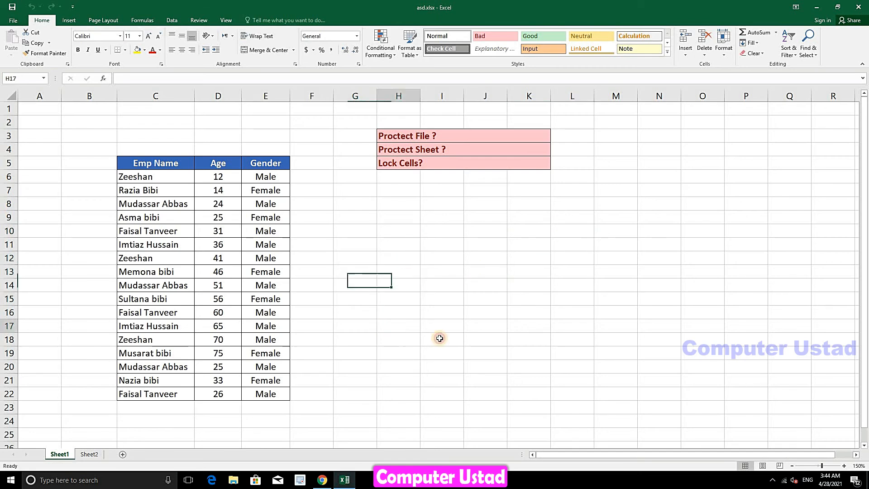
click(502, 321)
click(543, 280)
click(408, 286)
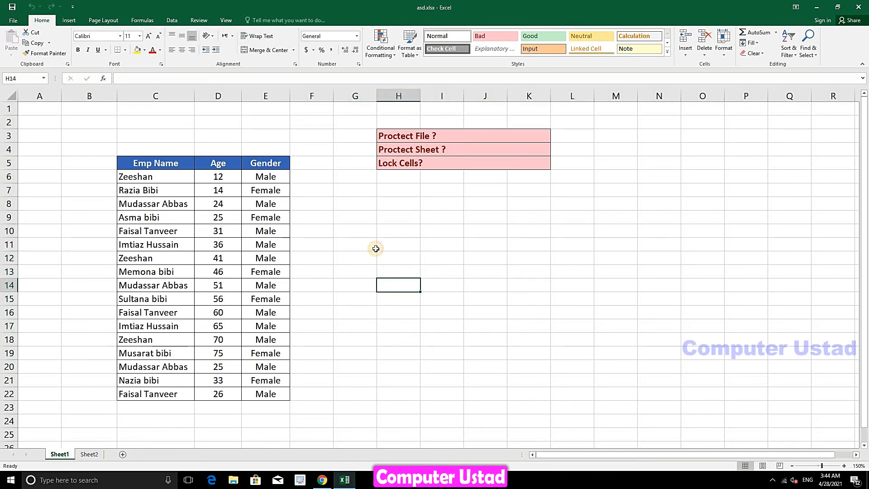
click(374, 247)
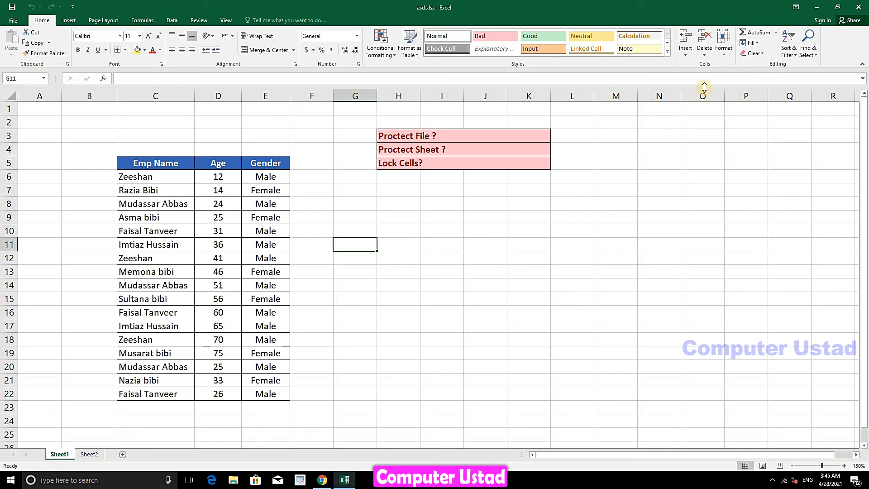
View the Lock Cell option under Home > Format, then select cells F6 to F22
click(724, 43)
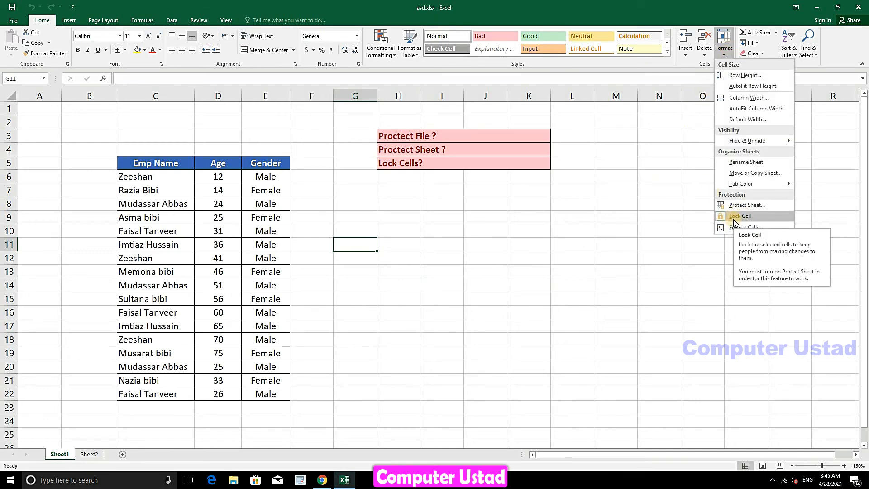
click(307, 183)
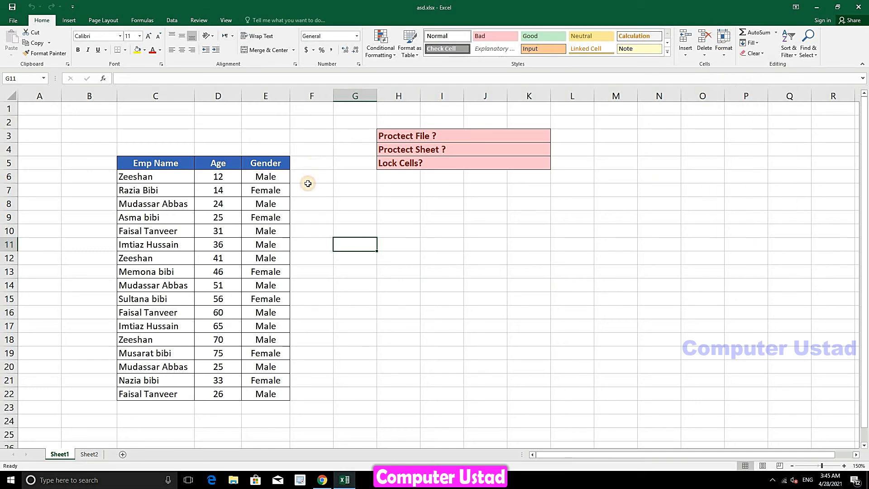
drag(314, 179, 360, 397)
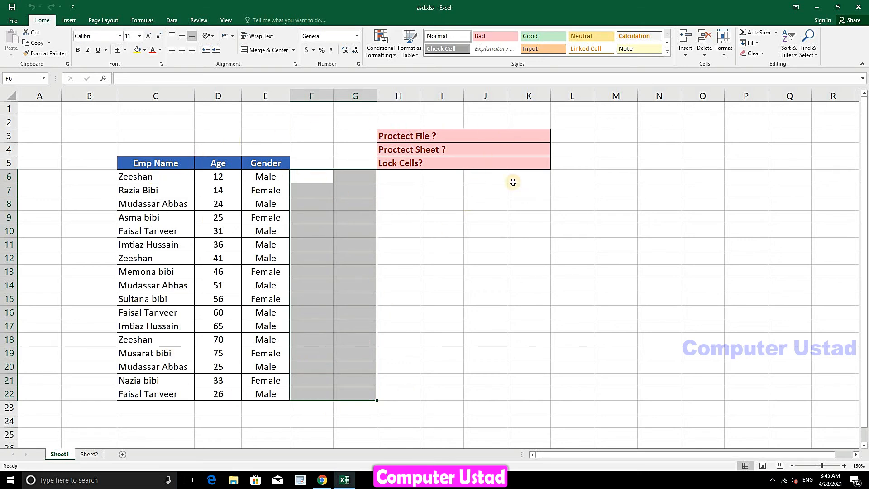
Toggle Lock Cell off for the selected range F6:G22, then deselect it
click(724, 47)
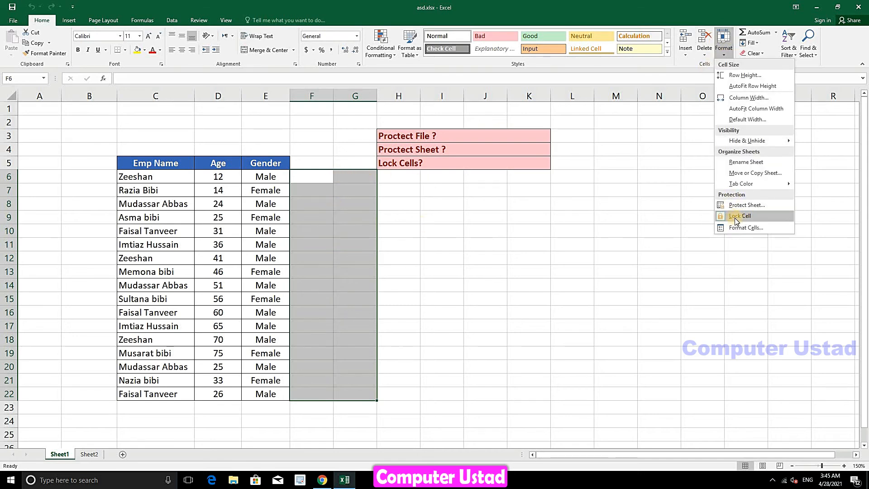
click(734, 216)
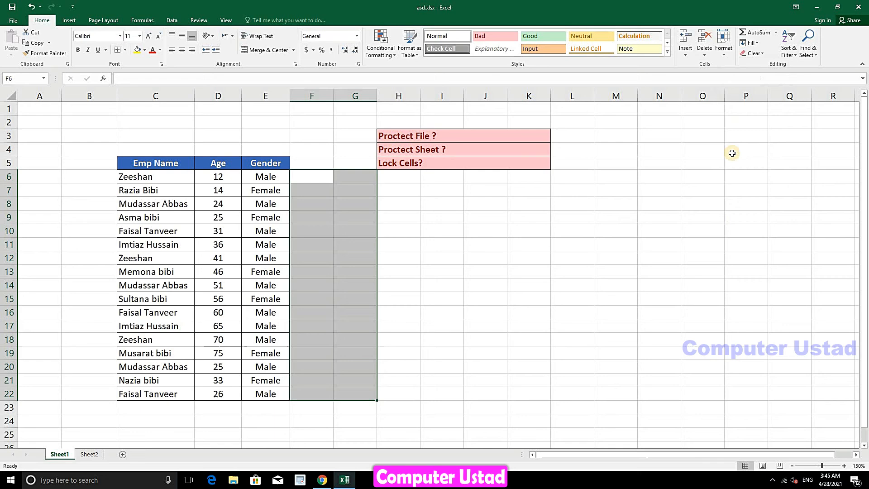
click(724, 46)
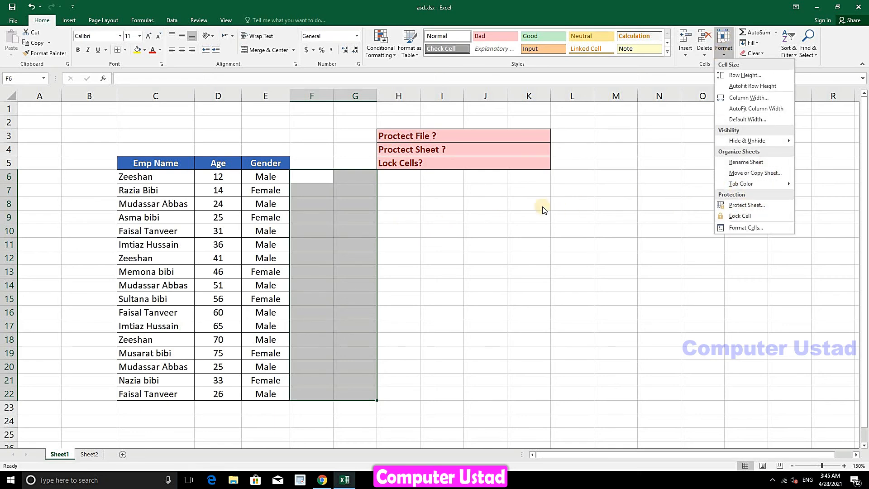
key(Escape)
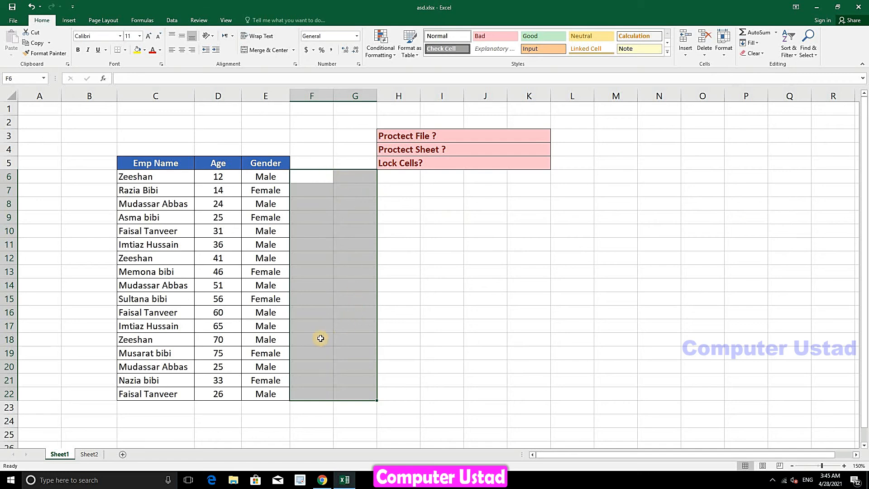
click(451, 269)
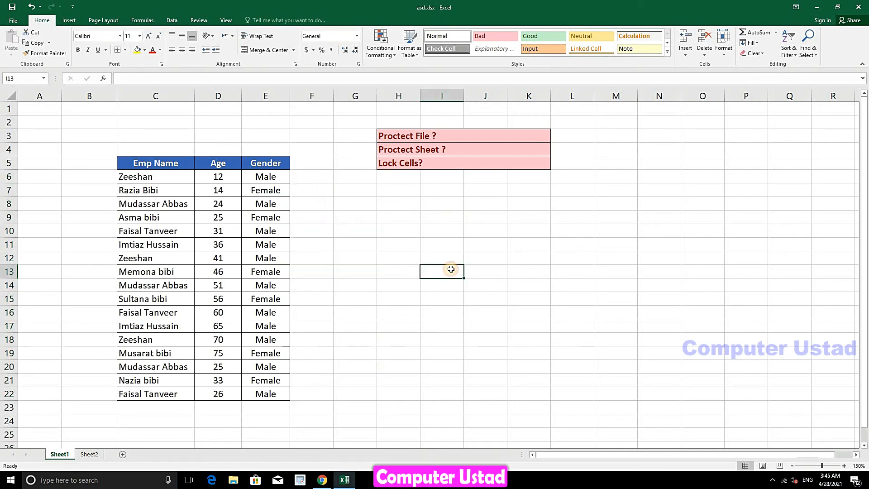
click(725, 53)
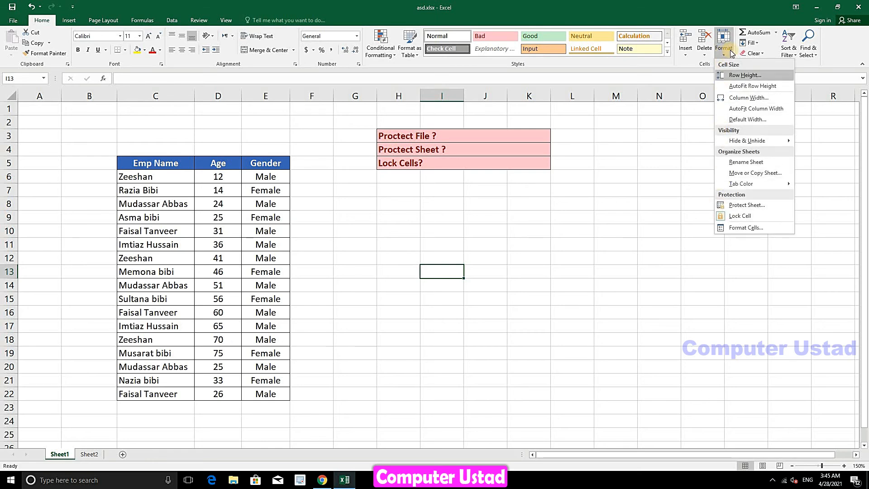
Protect Sheet1 with a password and confirm the re-entered password
click(746, 206)
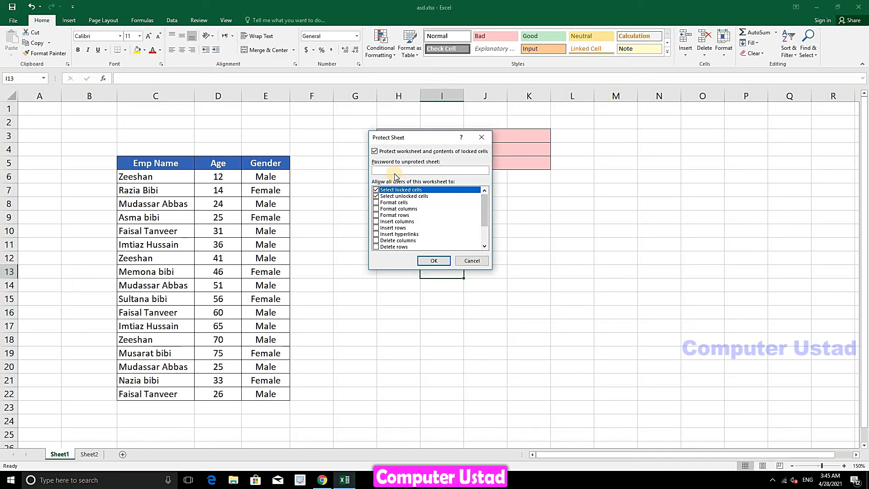
text(123)
click(429, 262)
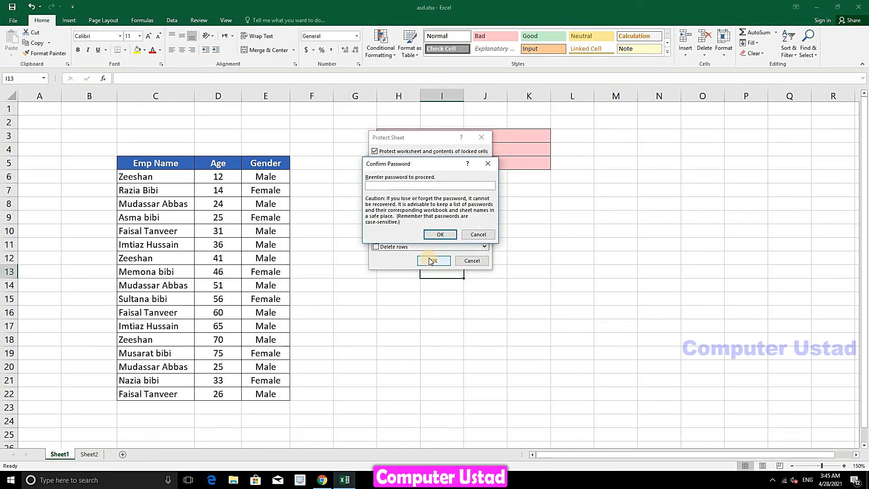
click(433, 235)
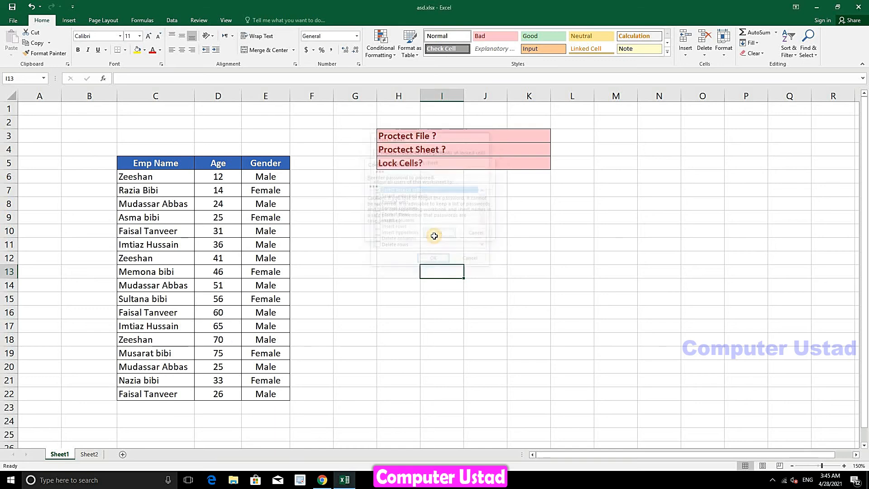
Try editing locked cells K12, K7, O14 and J22, dismissing each protection warning
double_click(539, 259)
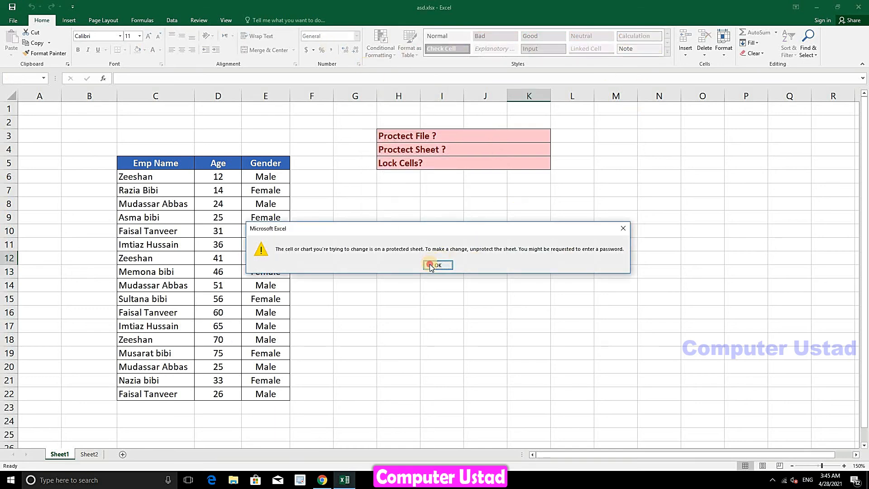
click(429, 266)
double_click(509, 189)
click(437, 265)
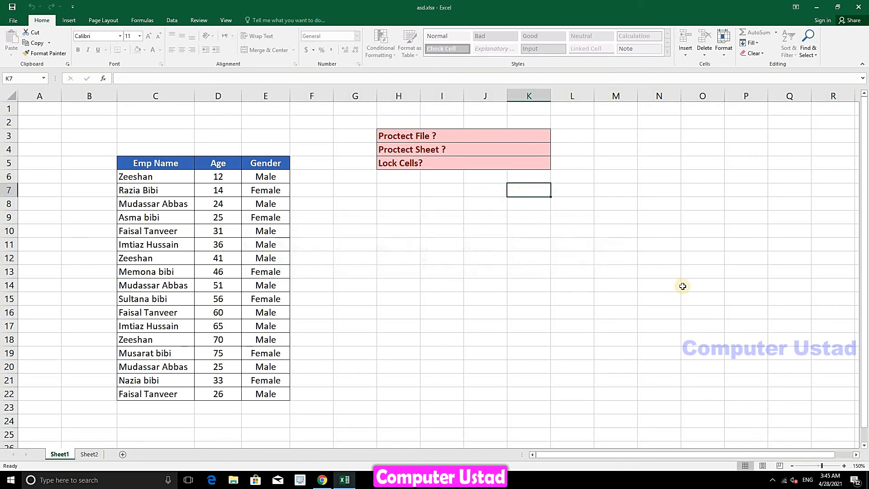
double_click(682, 287)
click(442, 267)
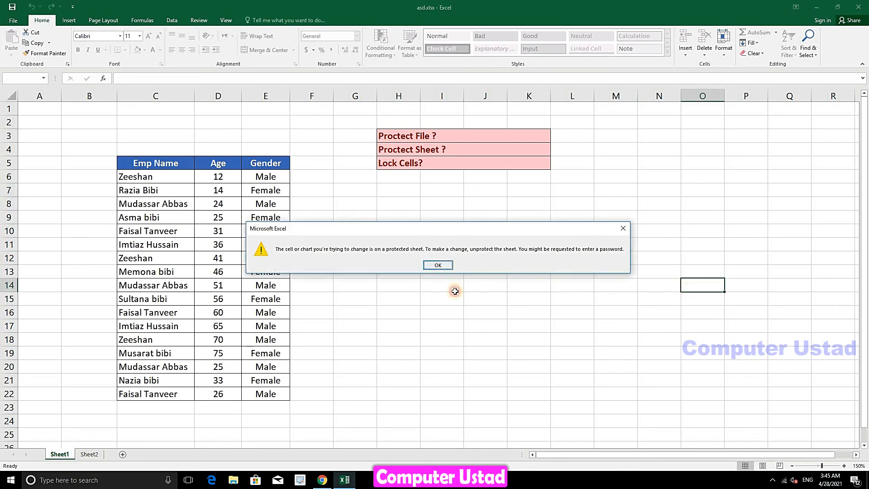
double_click(503, 392)
click(435, 266)
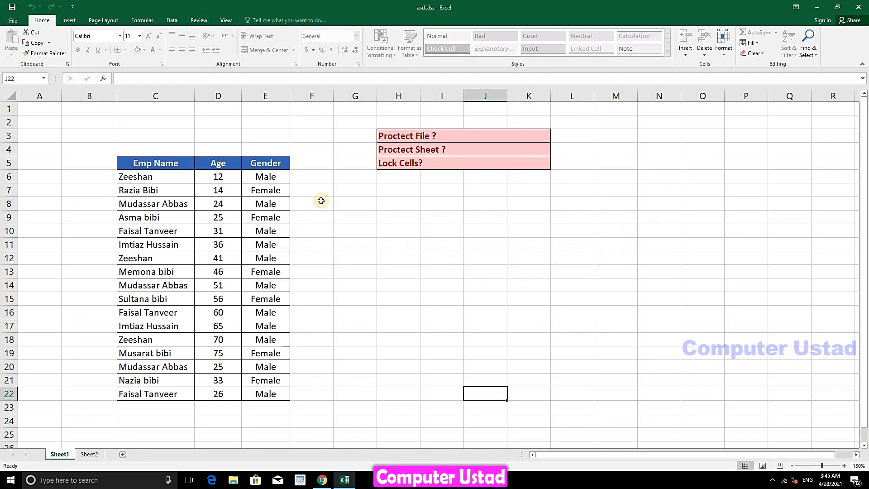
Type test entries into unlocked cells G20, G18, G16, F13, F10, F8, G10 and F21
drag(311, 176, 375, 395)
click(369, 371)
text(fdsf)
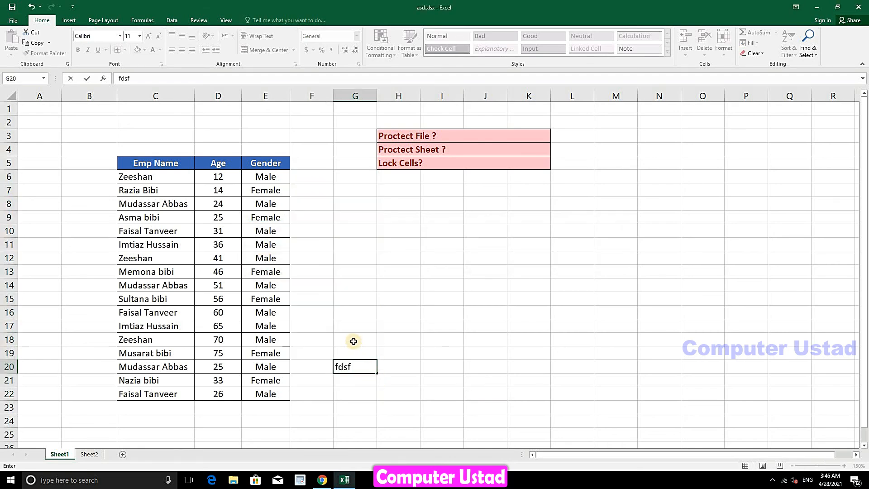
click(353, 340)
text(dfds)
click(351, 313)
text(fdsf)
click(350, 268)
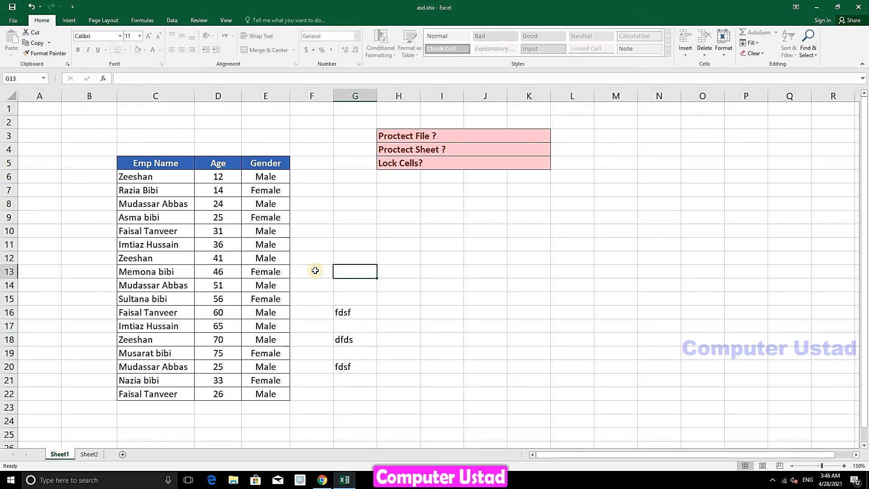
click(313, 270)
text(dsf)
click(318, 236)
text(fdsf)
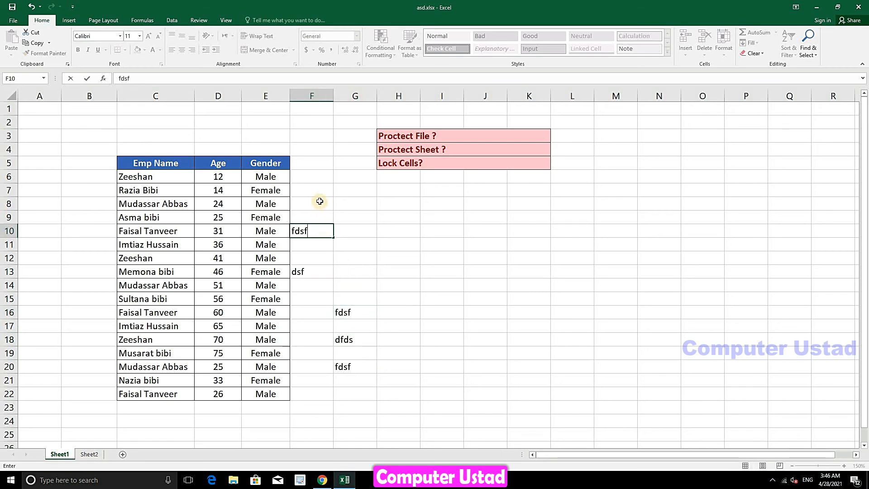
click(319, 202)
text(sdfds)
click(357, 236)
text(fdsf)
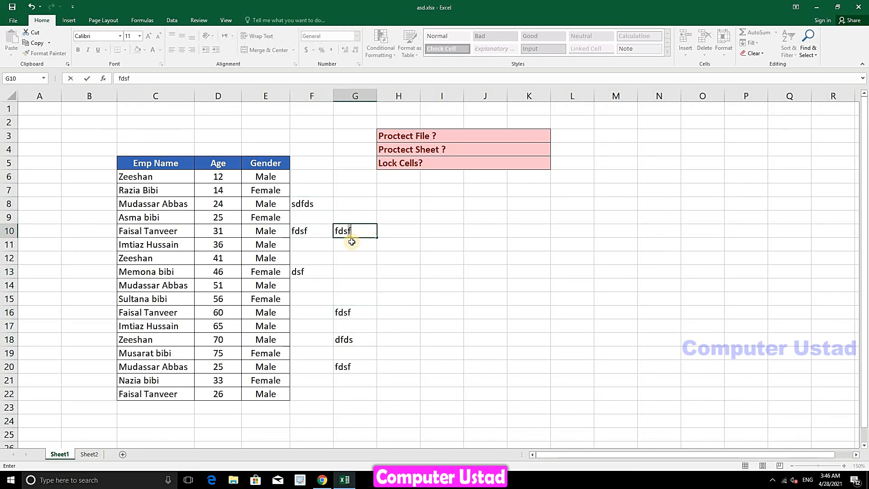
click(310, 377)
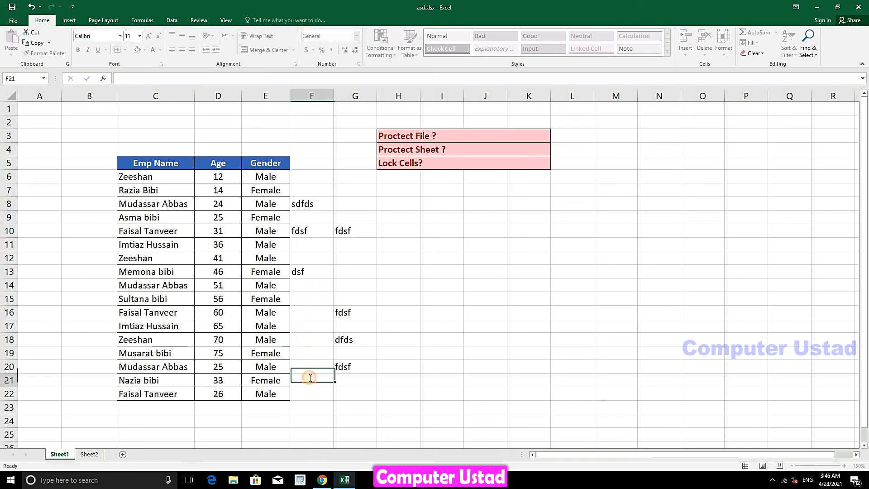
text(sdfds)
Try editing locked cells I13, I9 and H8, dismissing each protection warning
double_click(462, 277)
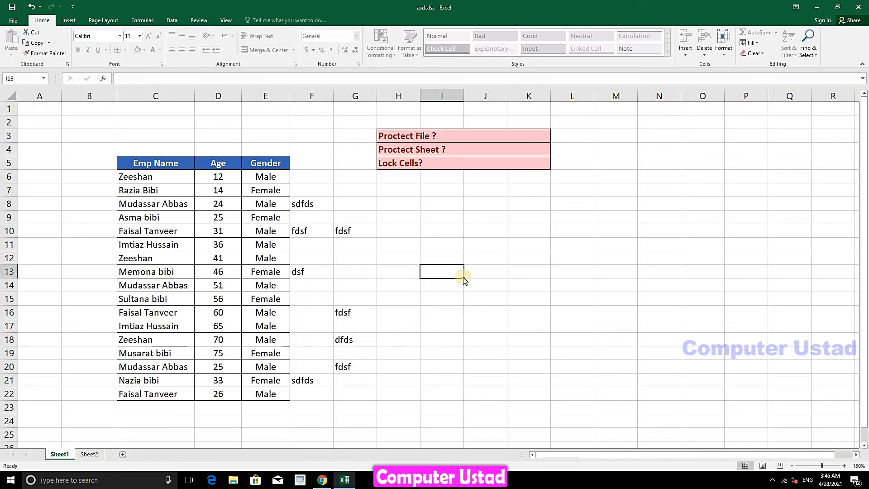
click(435, 266)
double_click(425, 219)
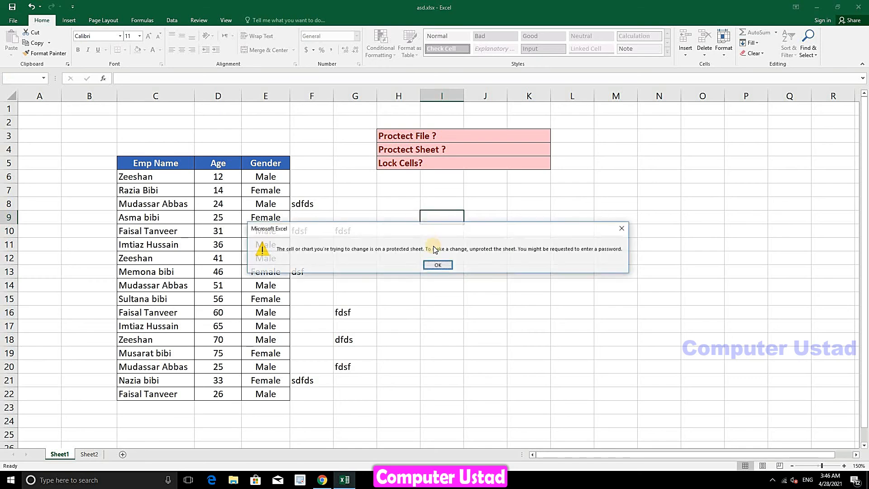
click(426, 266)
double_click(399, 205)
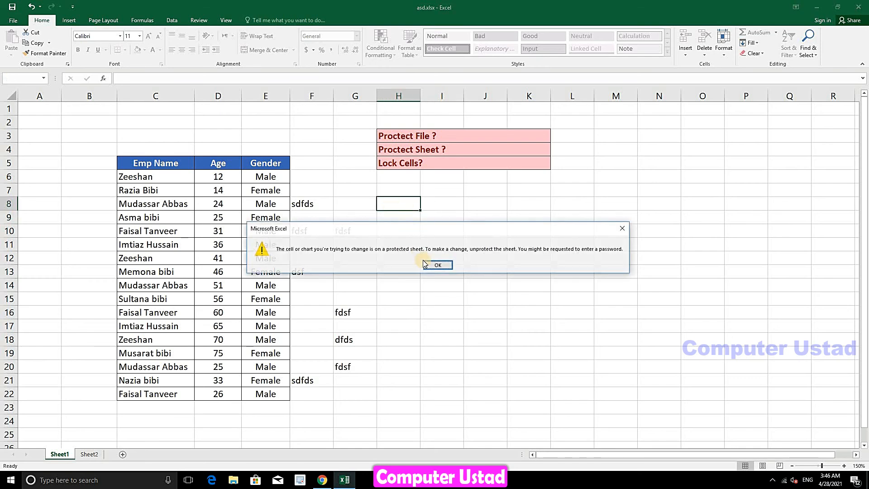
click(425, 265)
Enter test text in F16 and G14, then confirm locked cell F4 refuses edits
click(313, 316)
text(fdsf)
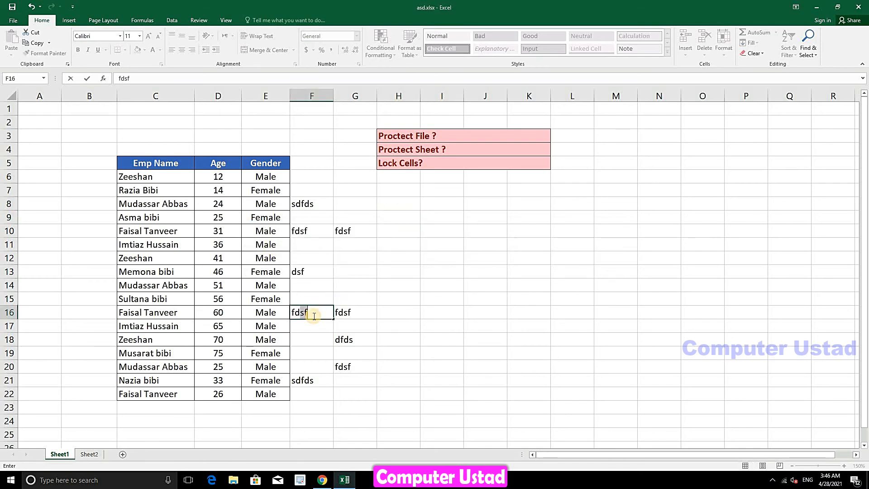
click(353, 281)
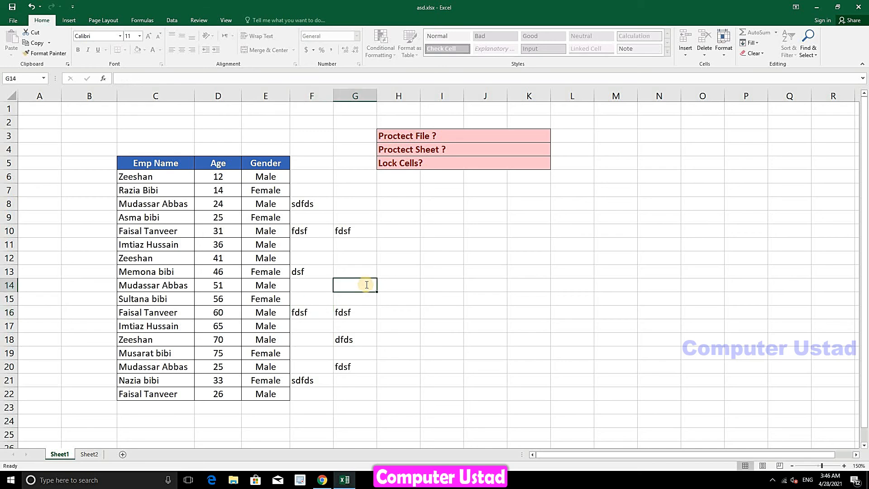
text(dsfd)
click(435, 217)
double_click(331, 149)
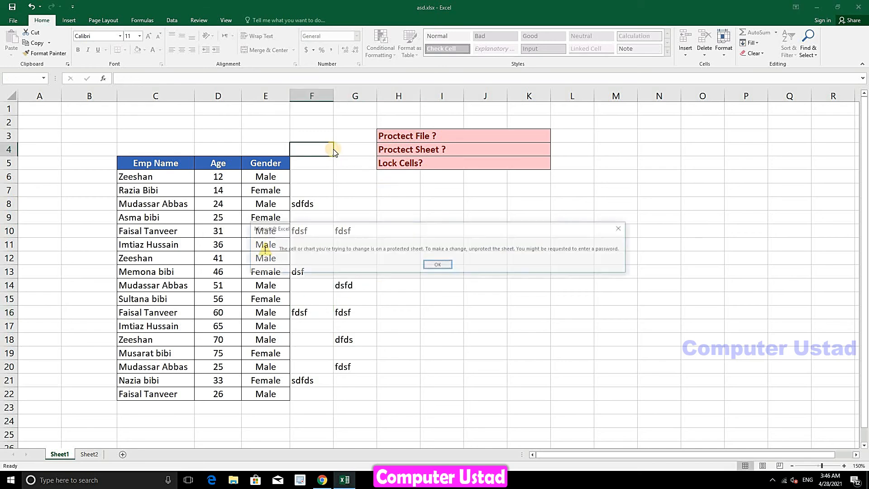
click(439, 263)
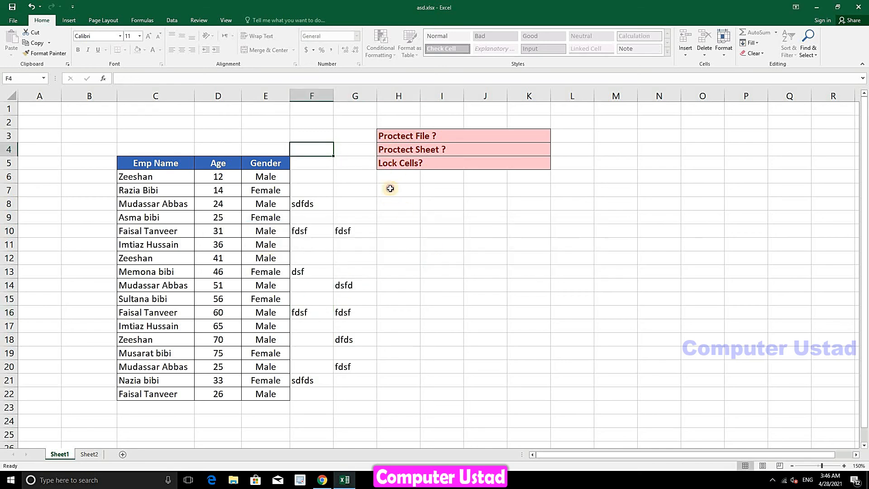
Clear the test entries from F8:G22, then choose Unprotect Sheet from the Format menu
drag(395, 178, 314, 390)
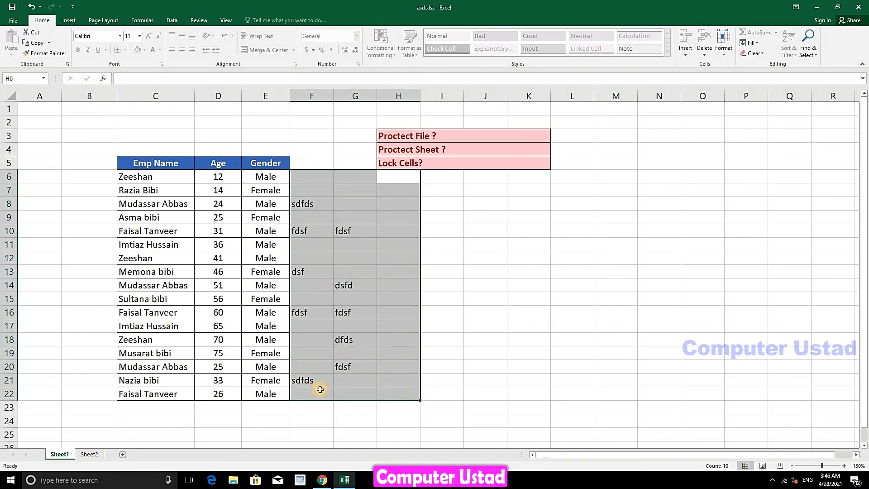
key(Delete)
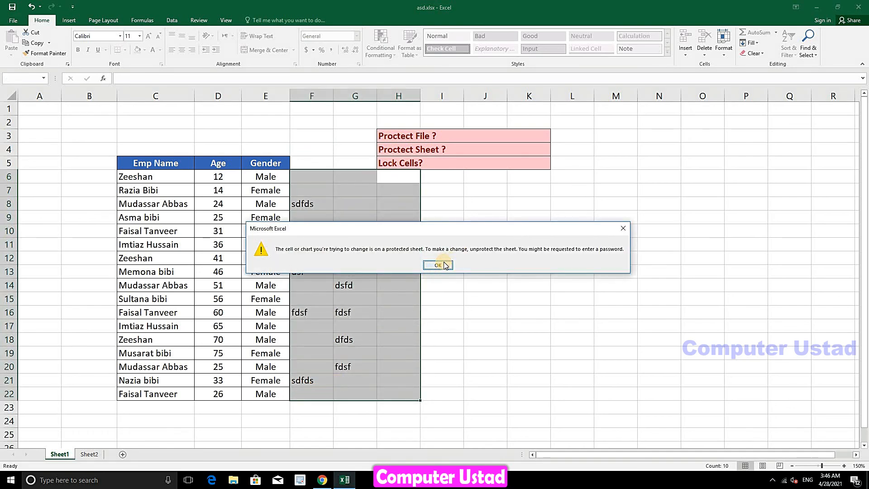
click(439, 263)
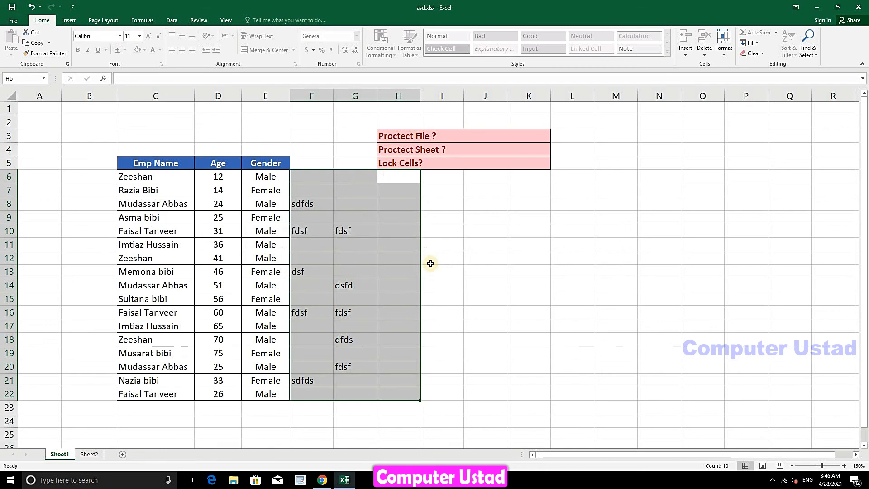
click(359, 189)
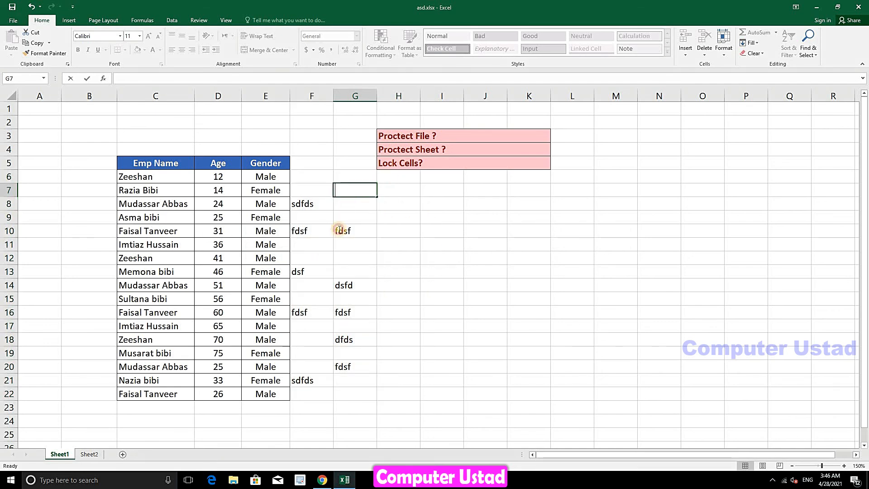
click(363, 202)
drag(365, 199, 309, 390)
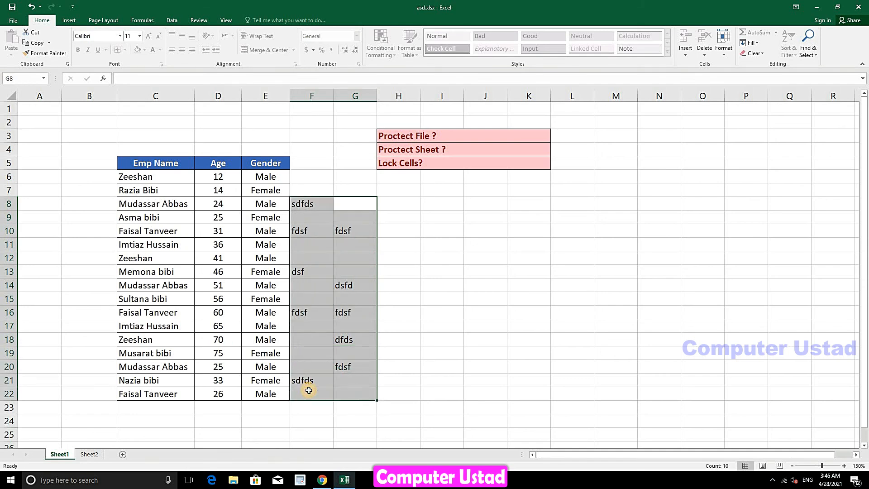
key(Delete)
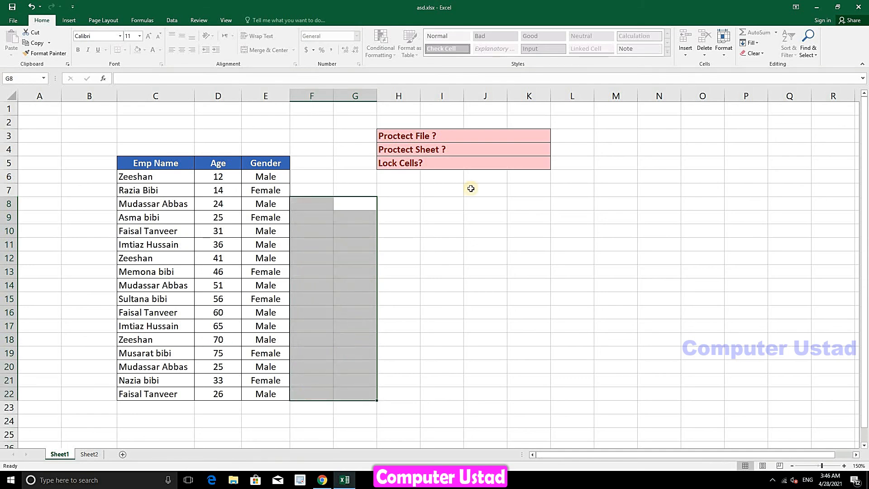
click(724, 45)
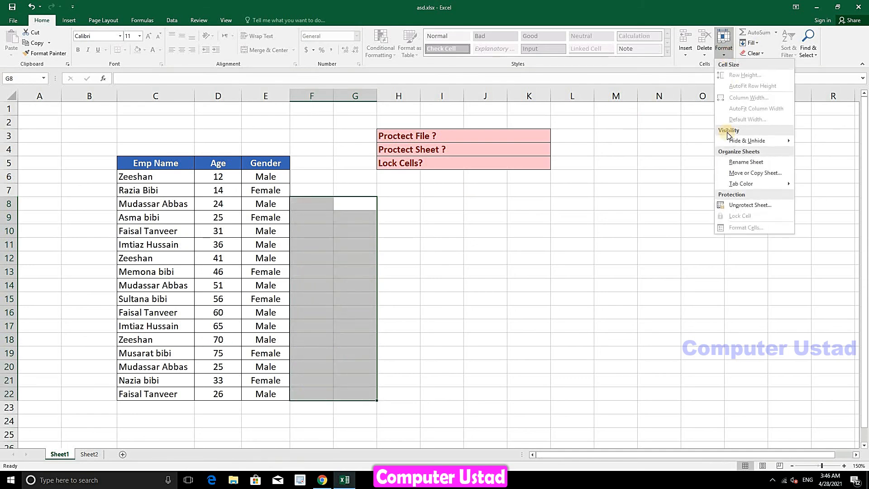
click(729, 204)
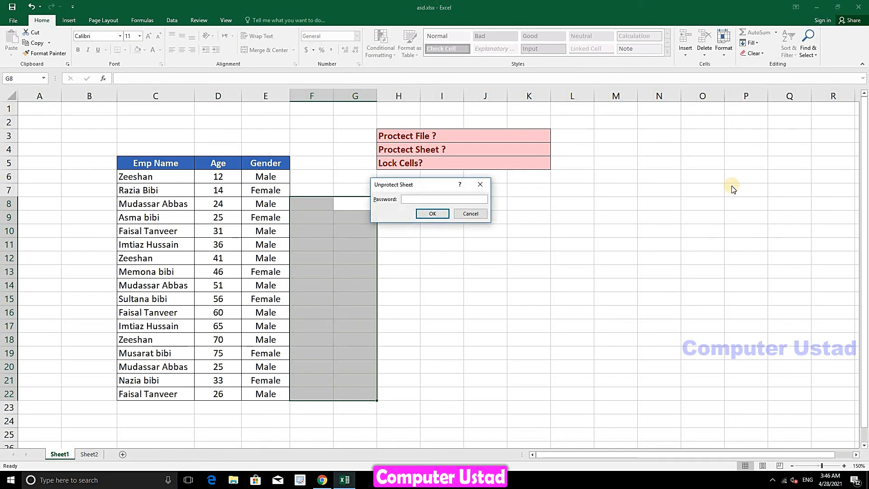
Unprotect the sheet with its password, then enter dfd in L10 and sds in K15 and I13
text(123)
click(433, 215)
click(437, 216)
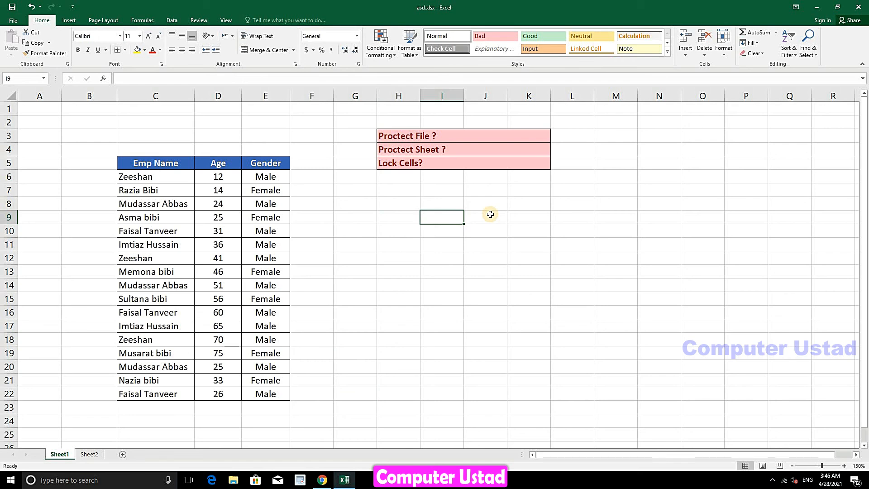
click(576, 234)
text(dfd)
click(509, 300)
text(sds)
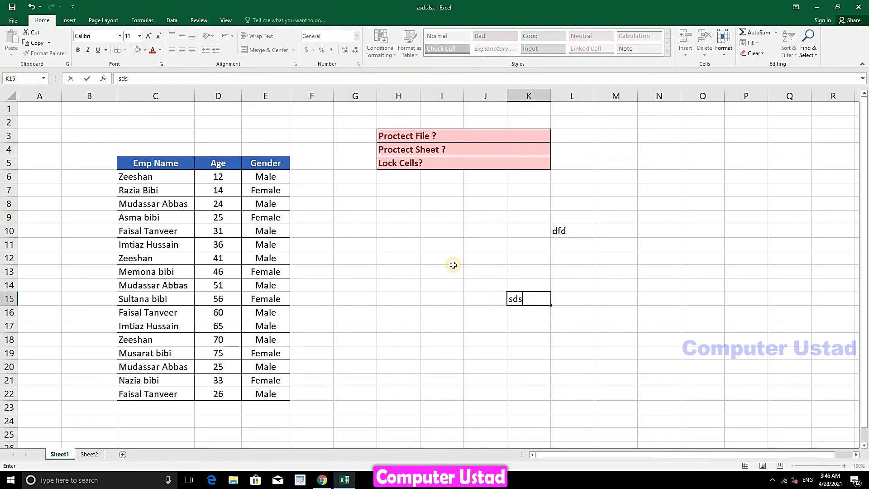
click(451, 271)
text(sds)
key(Tab)
Enter dsd in N16, then clear all test entries from H10:P19
click(658, 256)
click(657, 312)
text(dsd)
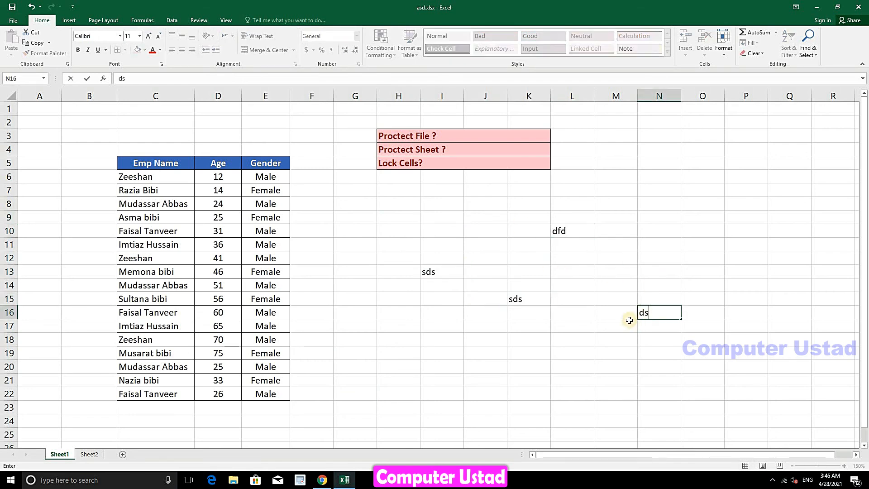
click(640, 265)
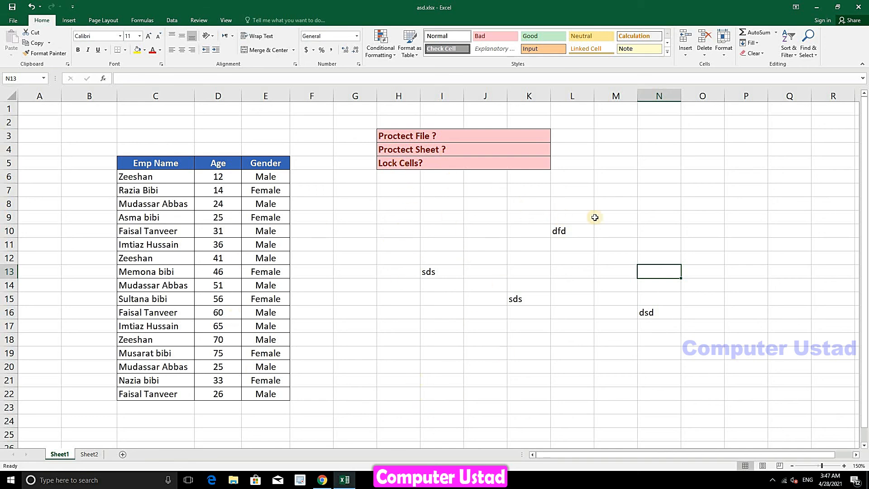
drag(746, 231, 417, 357)
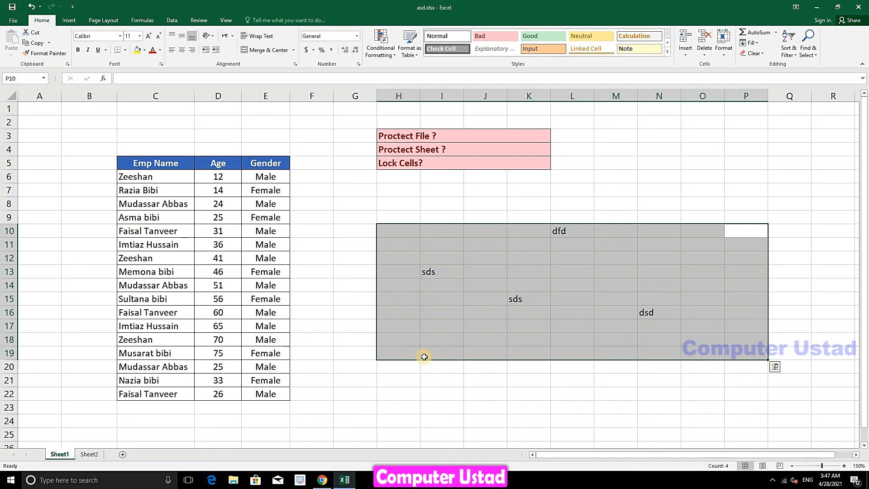
key(Delete)
Select Gender cell E6 and protect Sheet1 again, entering and confirming the password
click(515, 271)
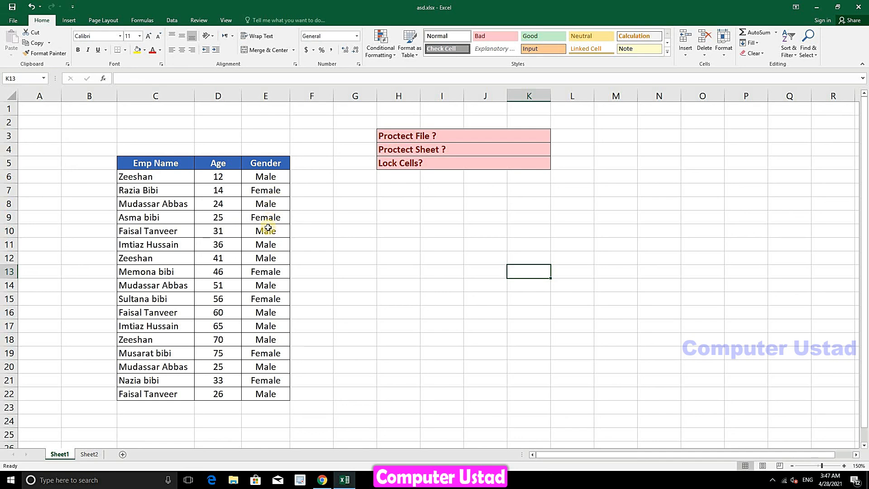
click(277, 177)
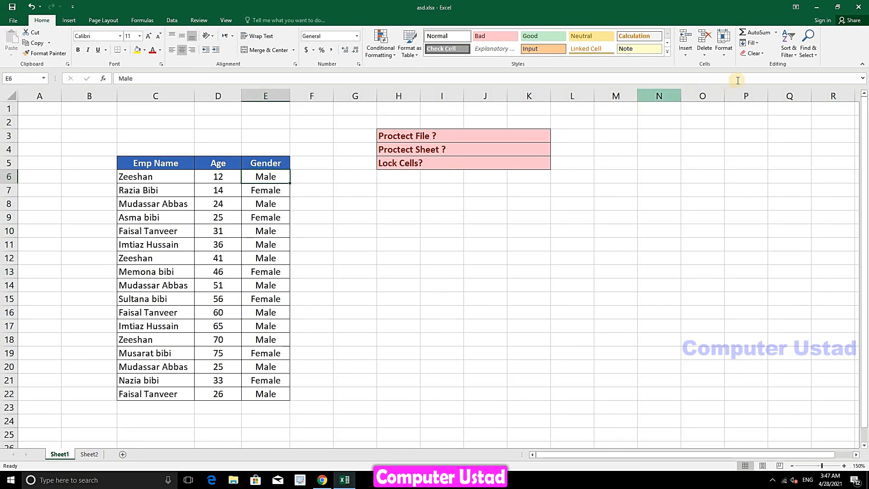
click(723, 51)
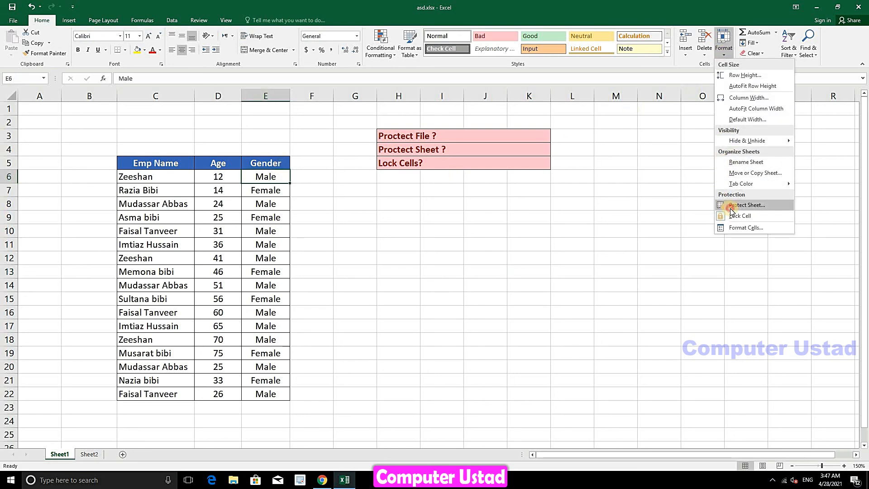
click(730, 206)
text(123)
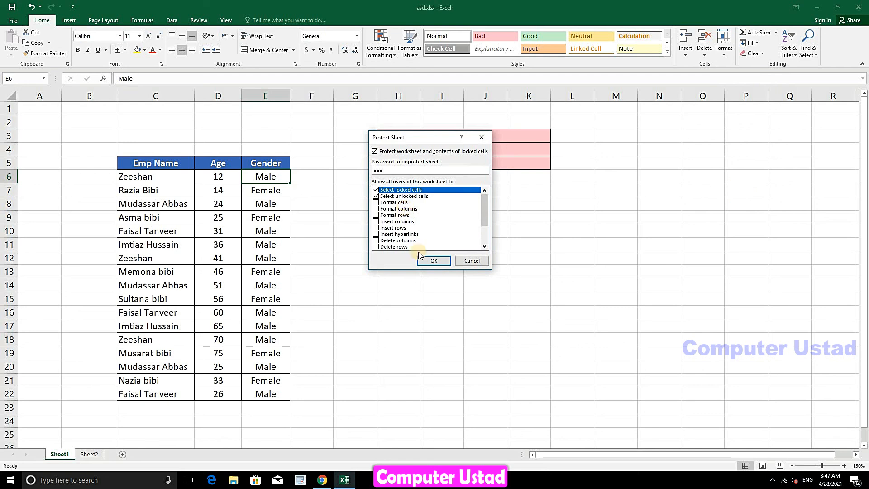
click(424, 261)
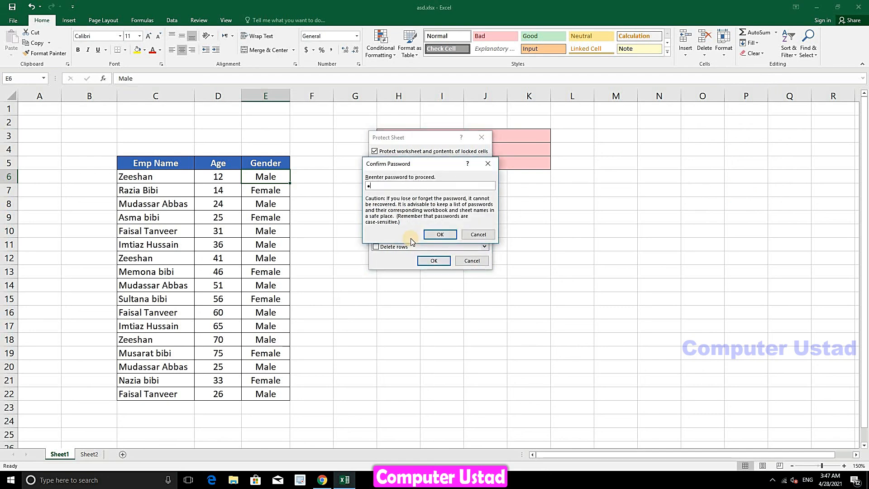
text(123)
click(443, 232)
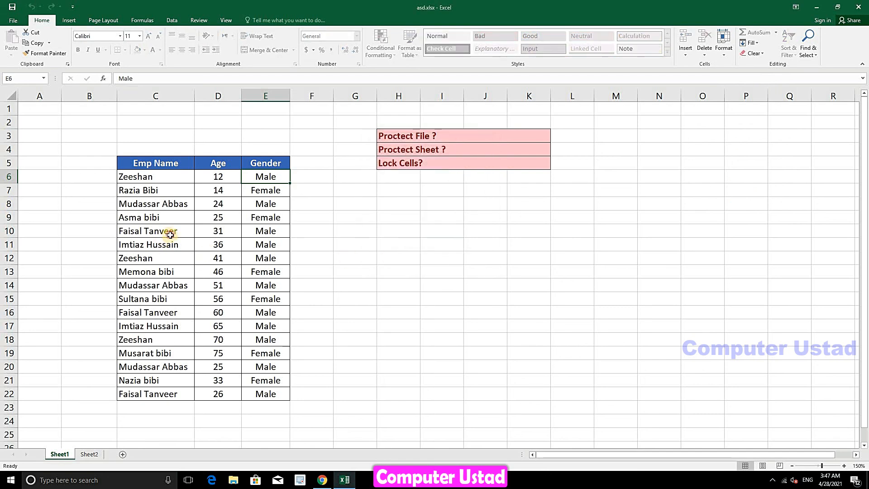
Try editing C10, D15 and Gender cell E15, dismissing each protection warning
double_click(170, 235)
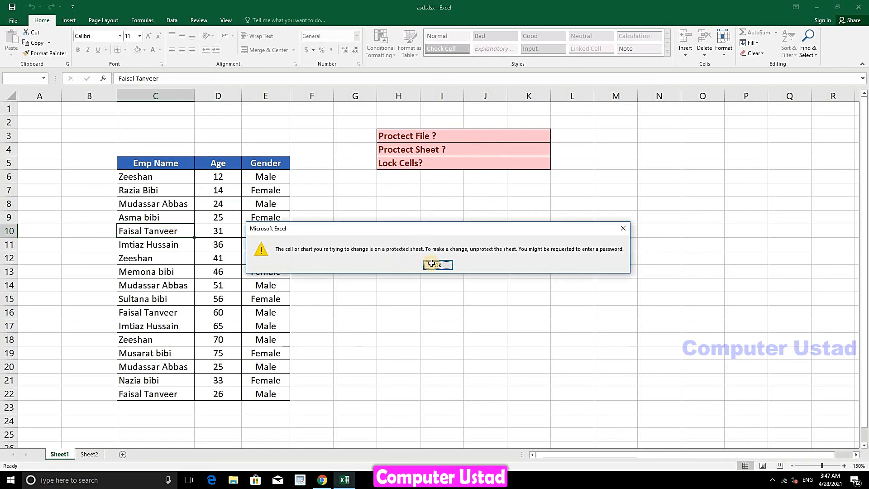
click(431, 263)
double_click(235, 300)
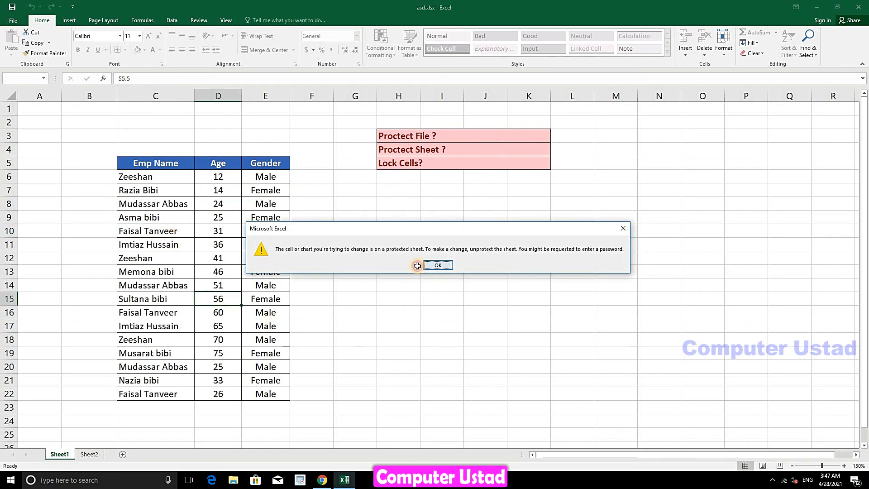
click(425, 265)
double_click(262, 297)
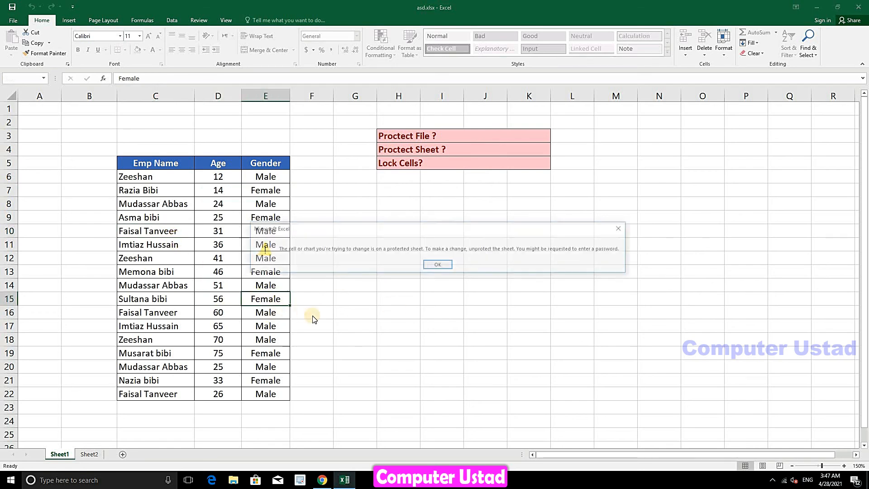
click(427, 267)
click(267, 245)
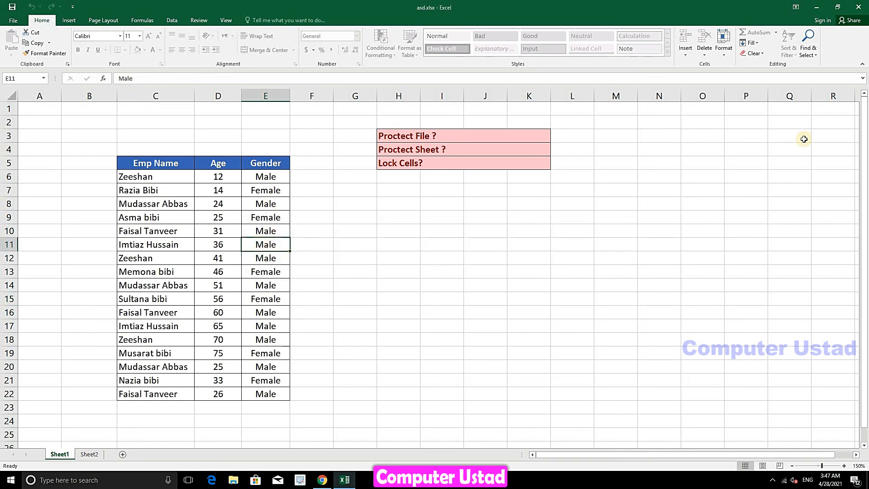
Unprotect Sheet1 by supplying its password
click(724, 43)
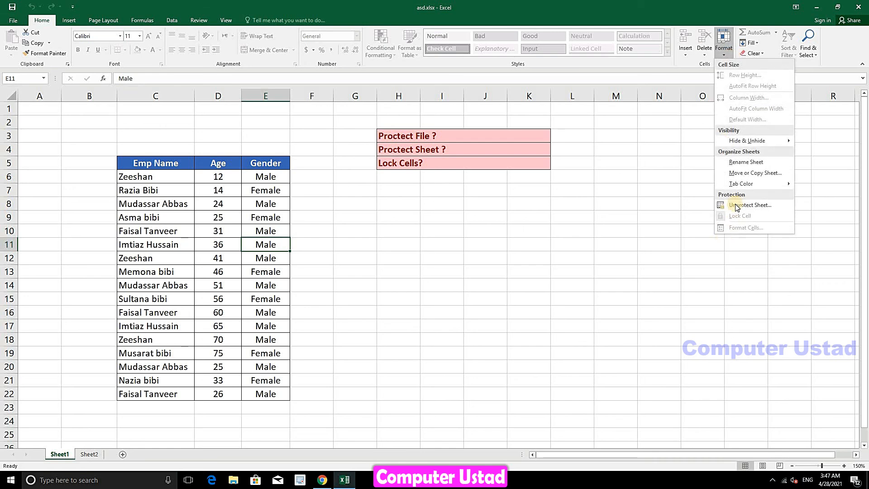
click(750, 202)
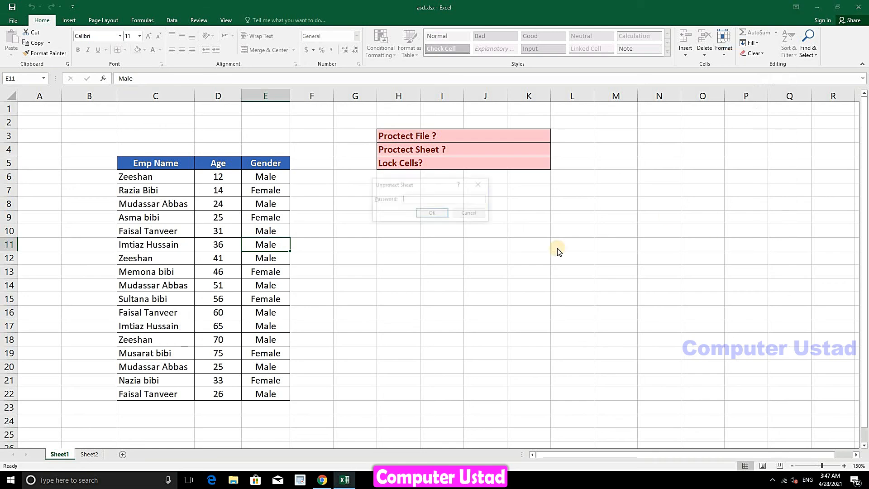
click(432, 214)
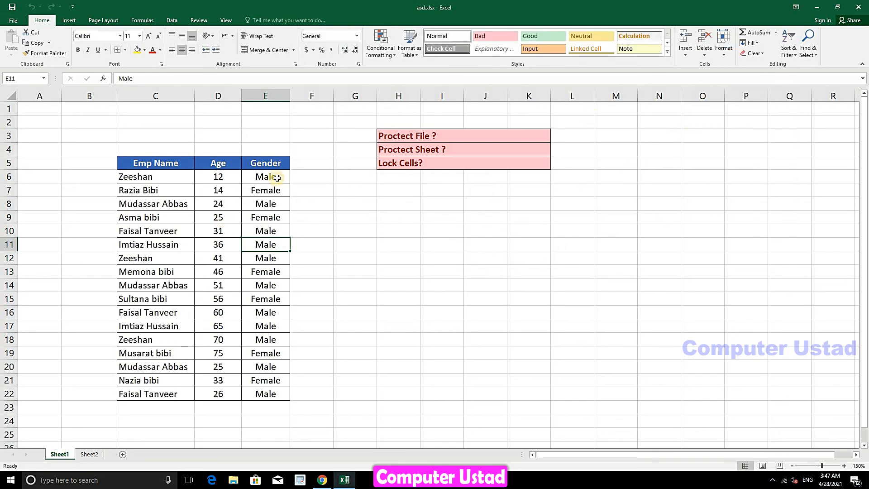
Unlock the Gender cells E6:E22 with Format > Lock Cell
drag(271, 179, 259, 394)
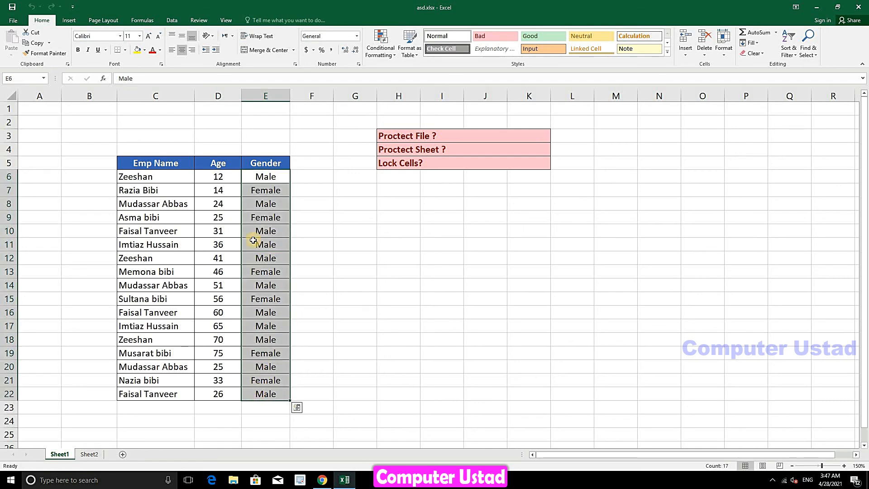
click(724, 48)
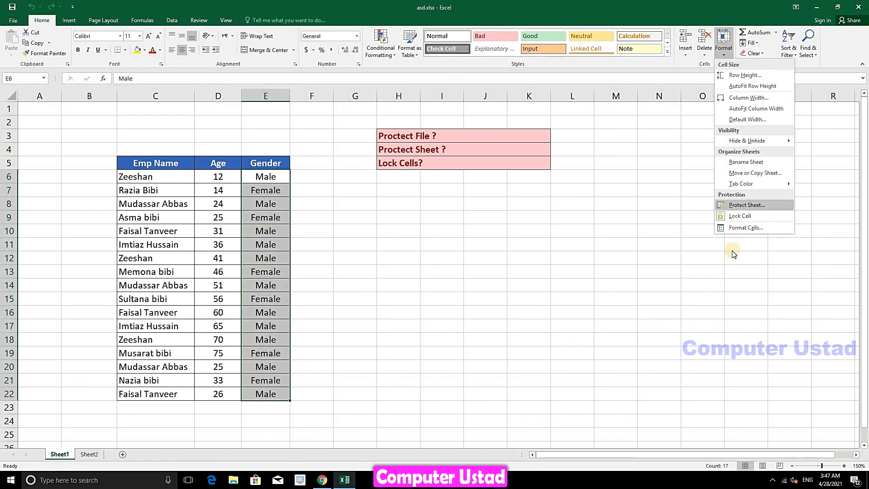
click(733, 216)
Protect Sheet1 with a password, confirming it in the second prompt
click(218, 218)
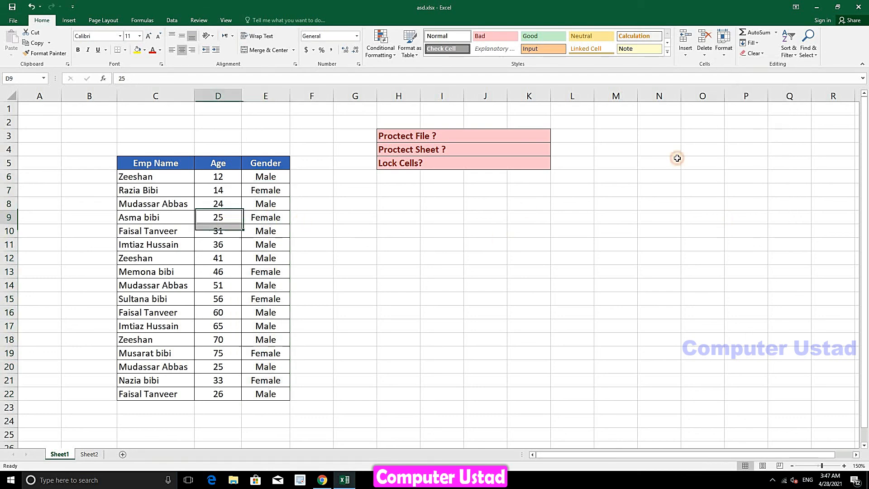
click(724, 50)
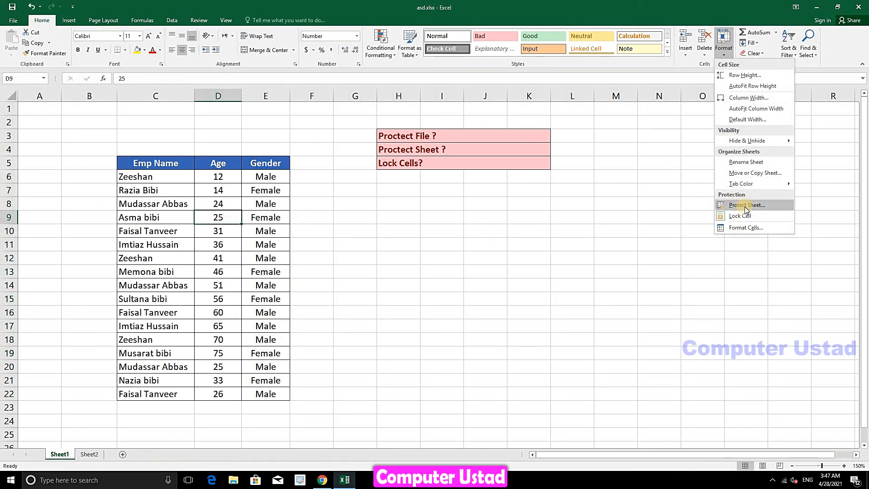
click(745, 206)
text(12)
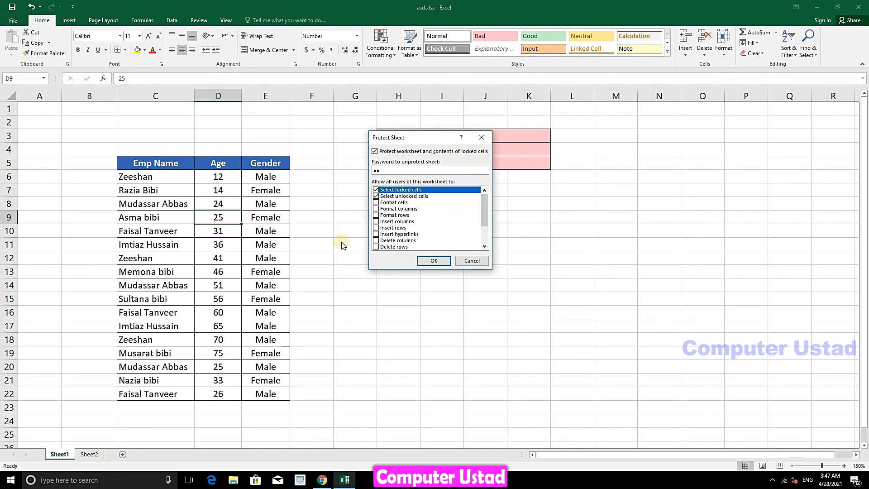
click(435, 261)
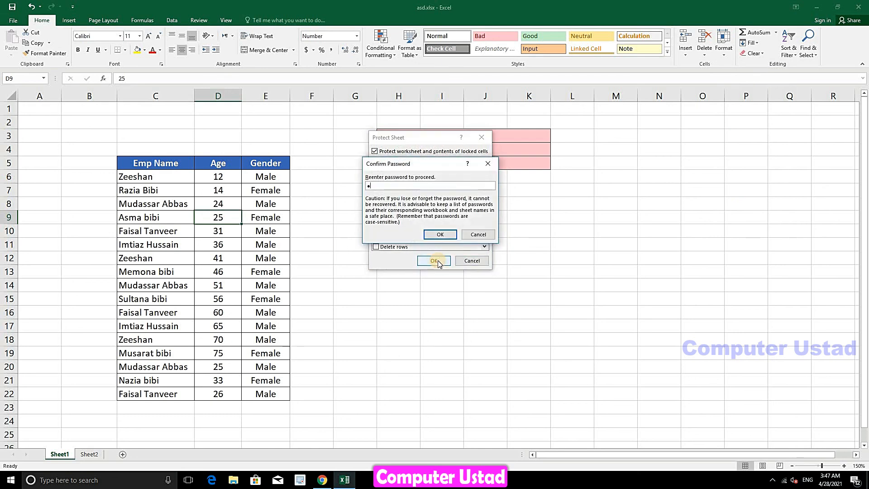
text(123)
click(440, 234)
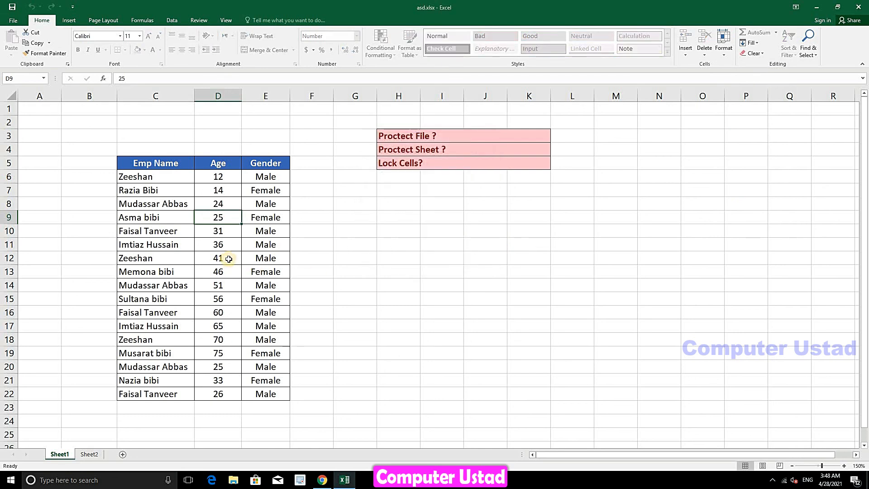
Try editing Age cell D12 and empty cell C25, dismissing each protection warning
double_click(228, 259)
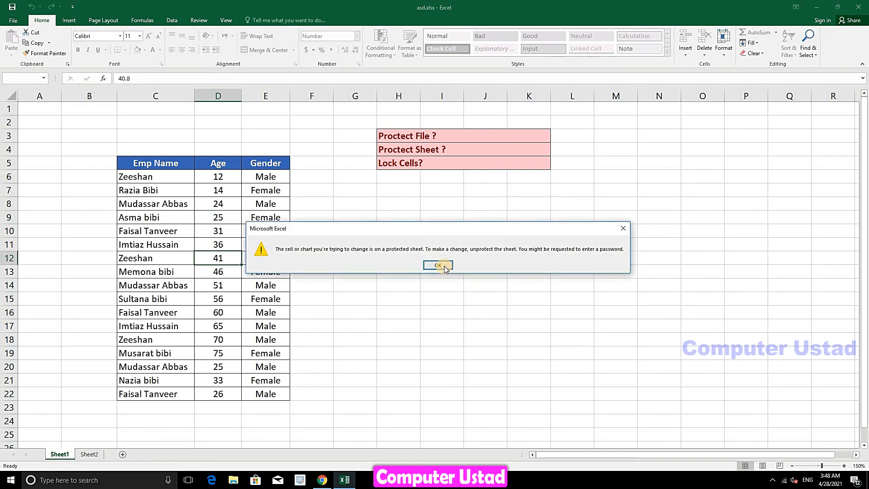
click(444, 268)
double_click(162, 434)
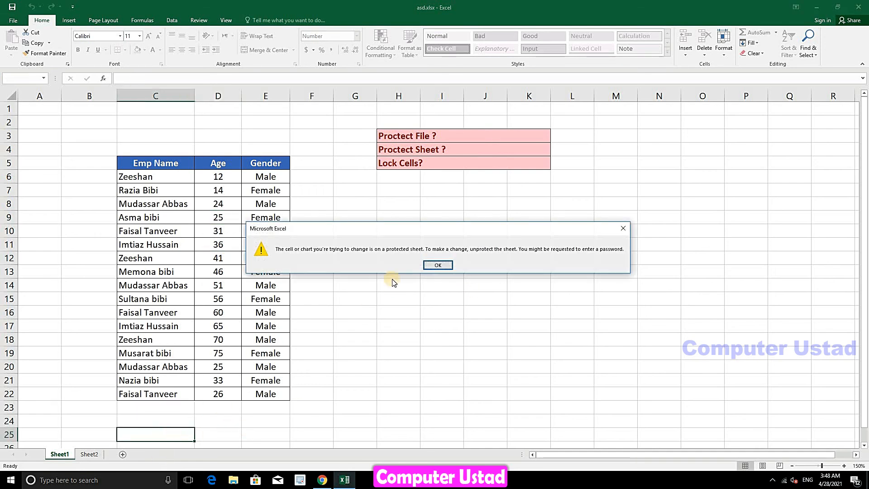
click(445, 267)
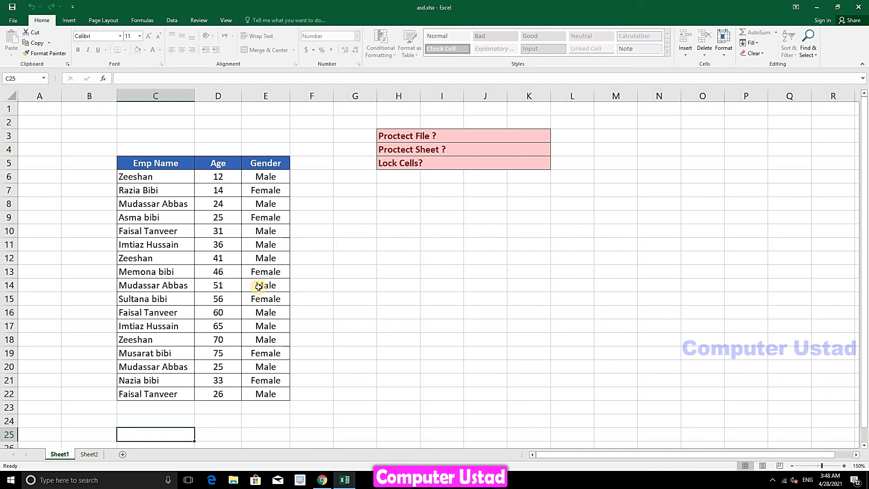
Enter ewe, ewe and wew into Gender cells E14, E15 and E16
click(259, 287)
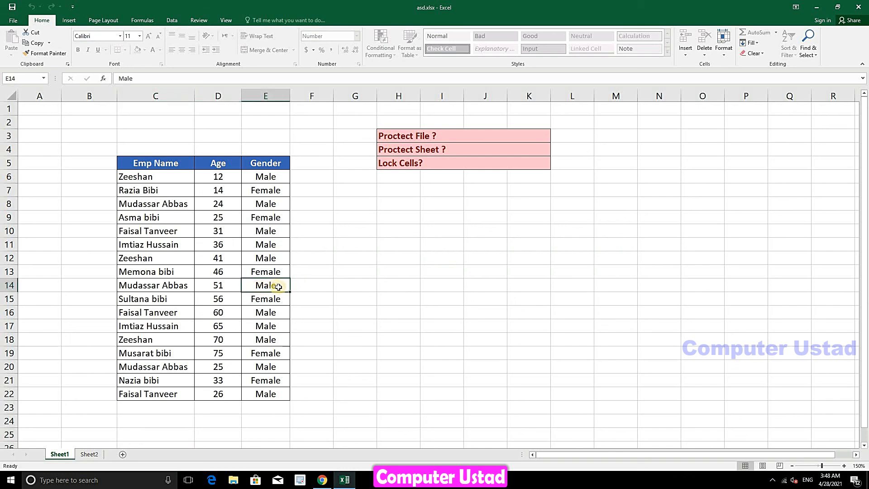
text(ewe)
key(Return)
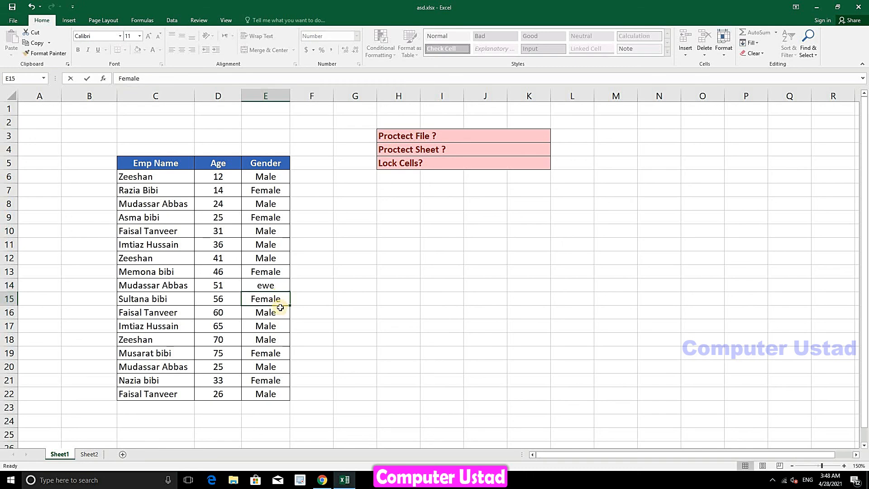
text(ewe)
key(Return)
text(wew)
key(Return)
key(Return)
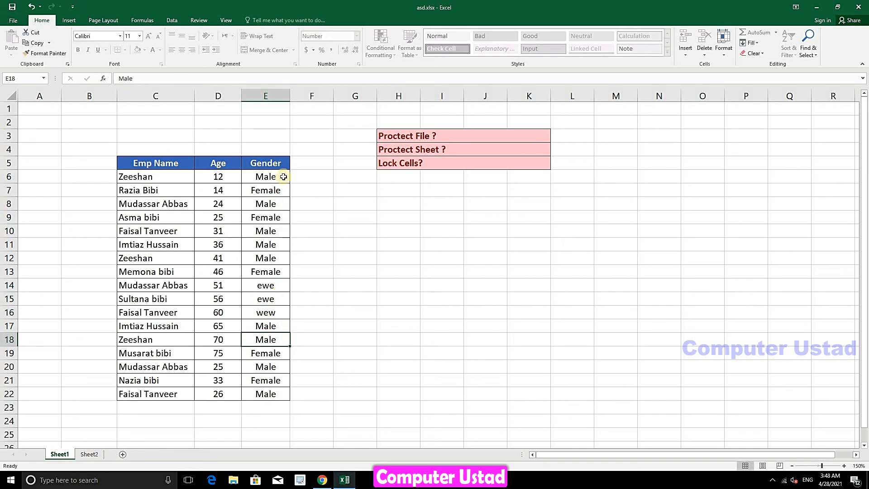
Select E6:E22, then confirm name cell C17 still refuses deletion
drag(280, 176, 269, 392)
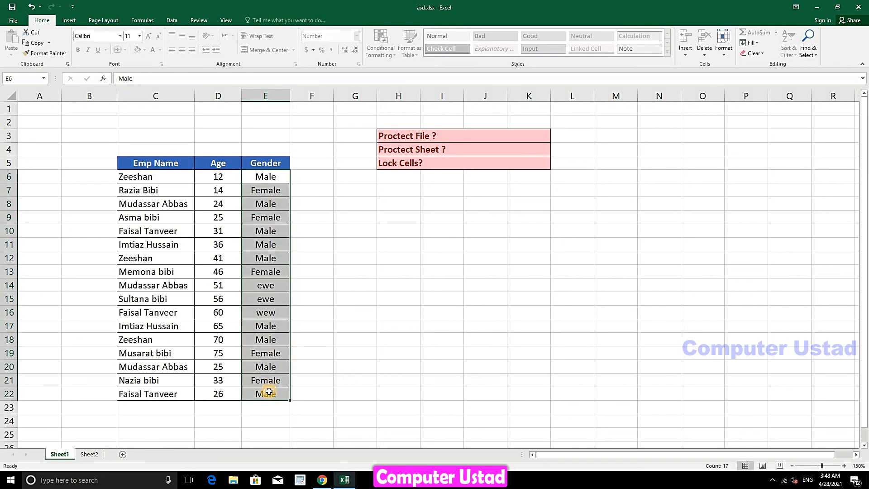
click(153, 326)
key(Delete)
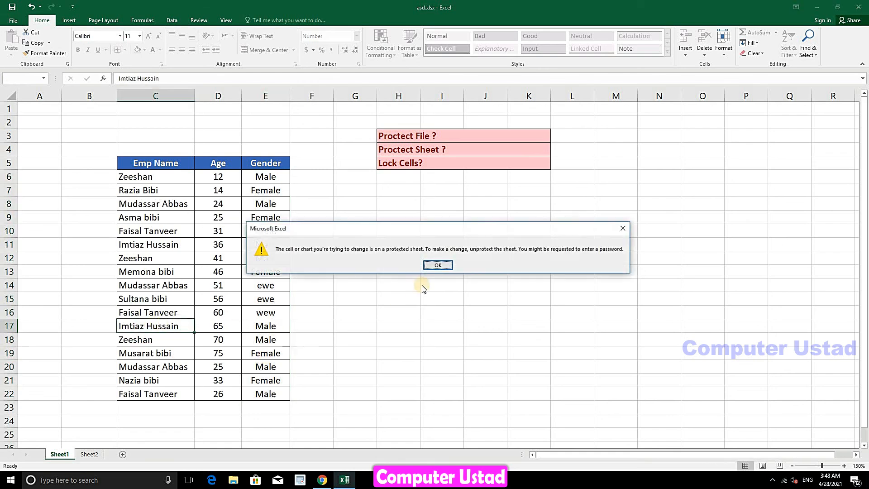
click(437, 265)
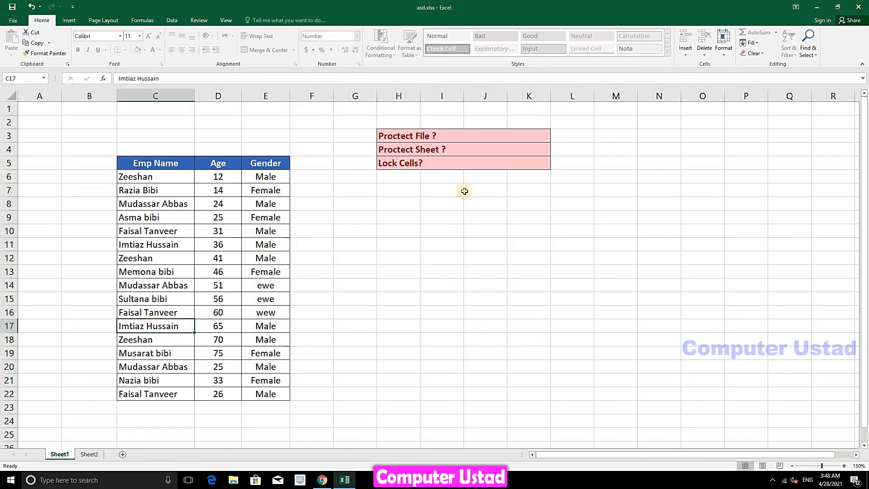